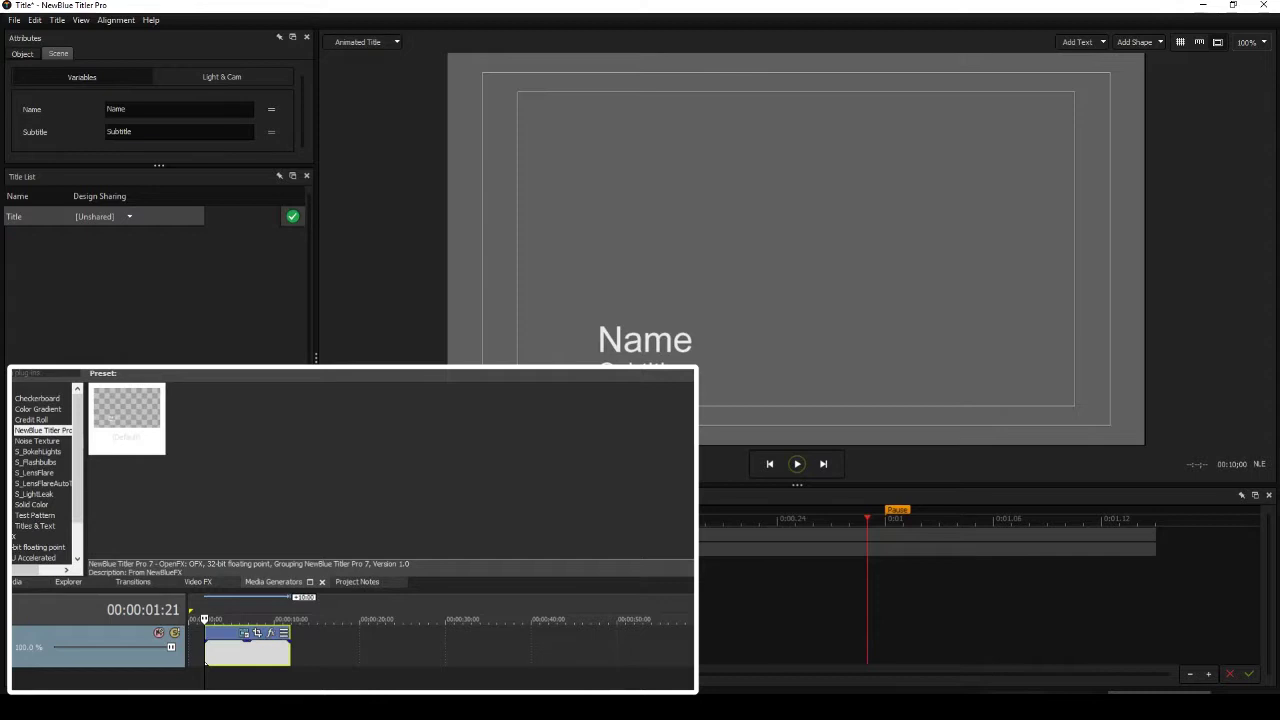
Add a second (Default) NewBlue Titler Pro title clip to the timeline
double_click(163, 400)
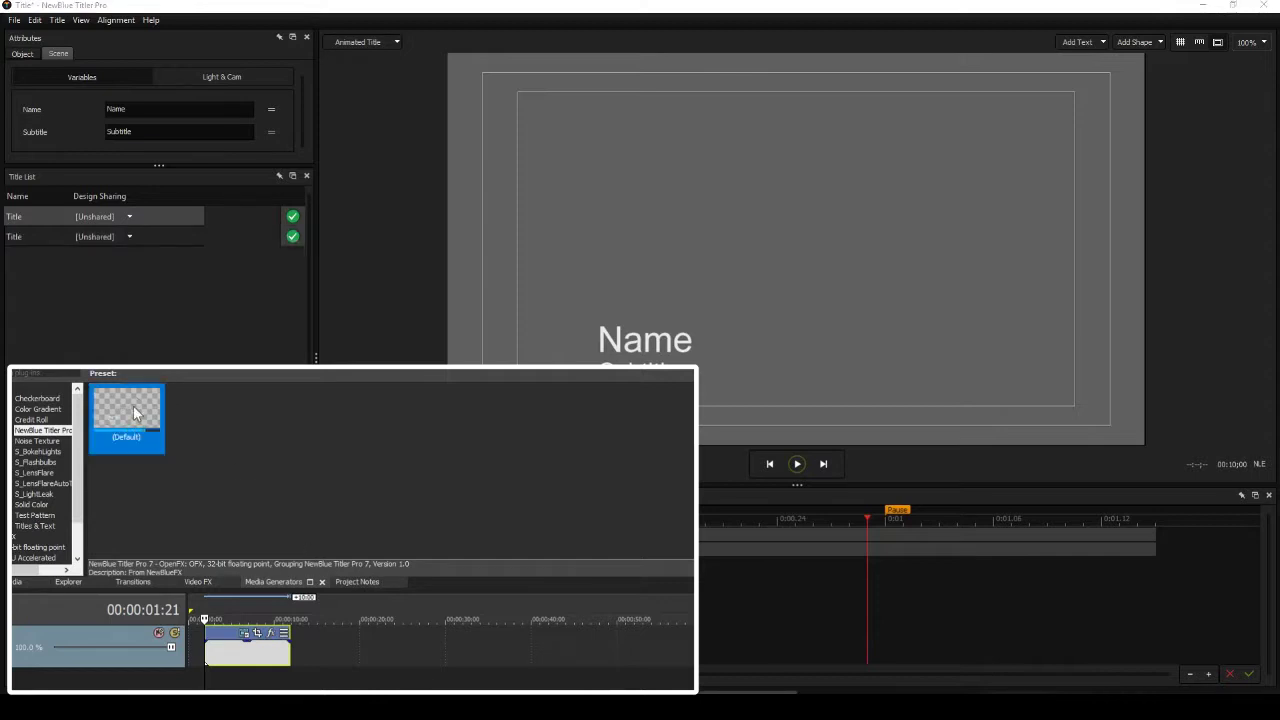
drag(135, 412, 320, 637)
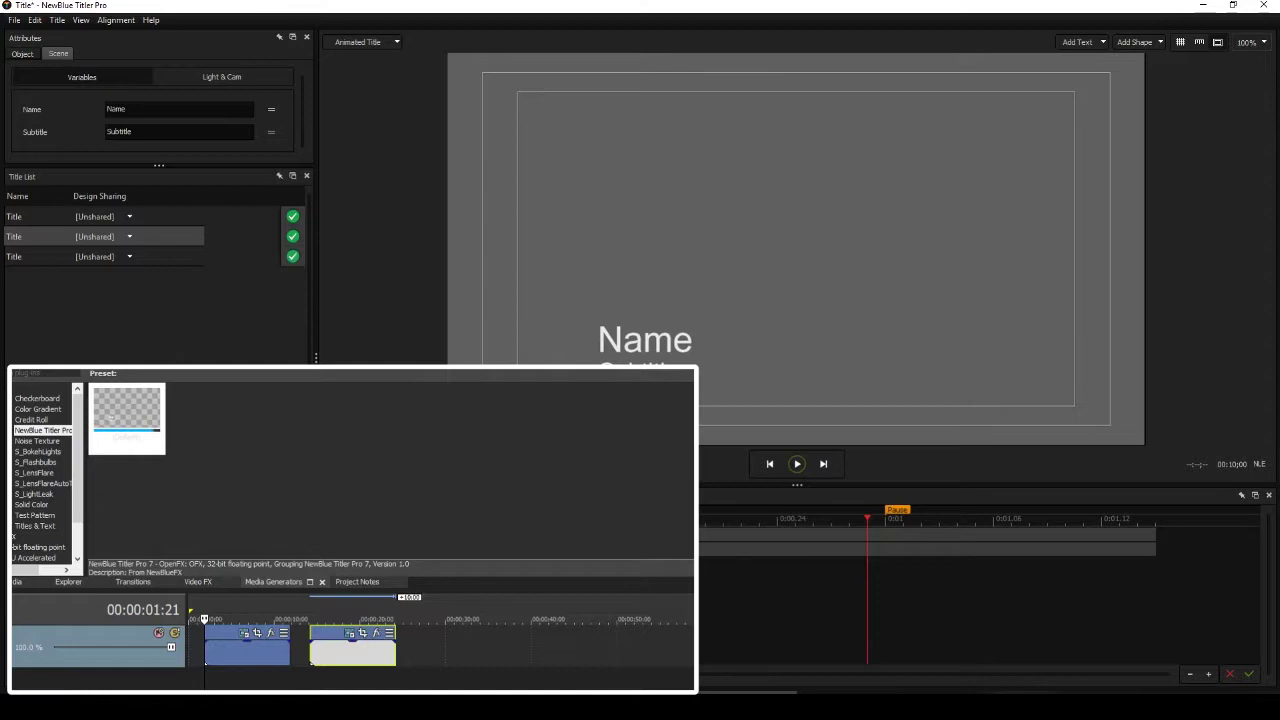
key(Delete)
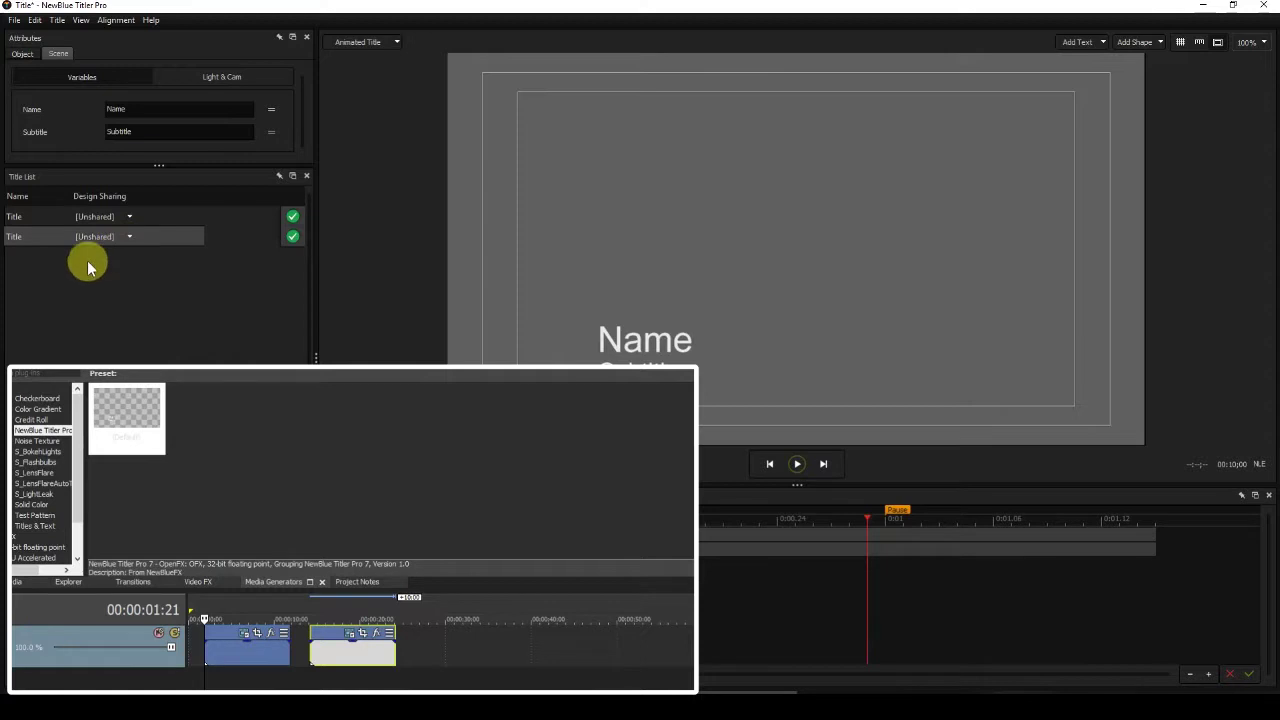
key(ctrl+z)
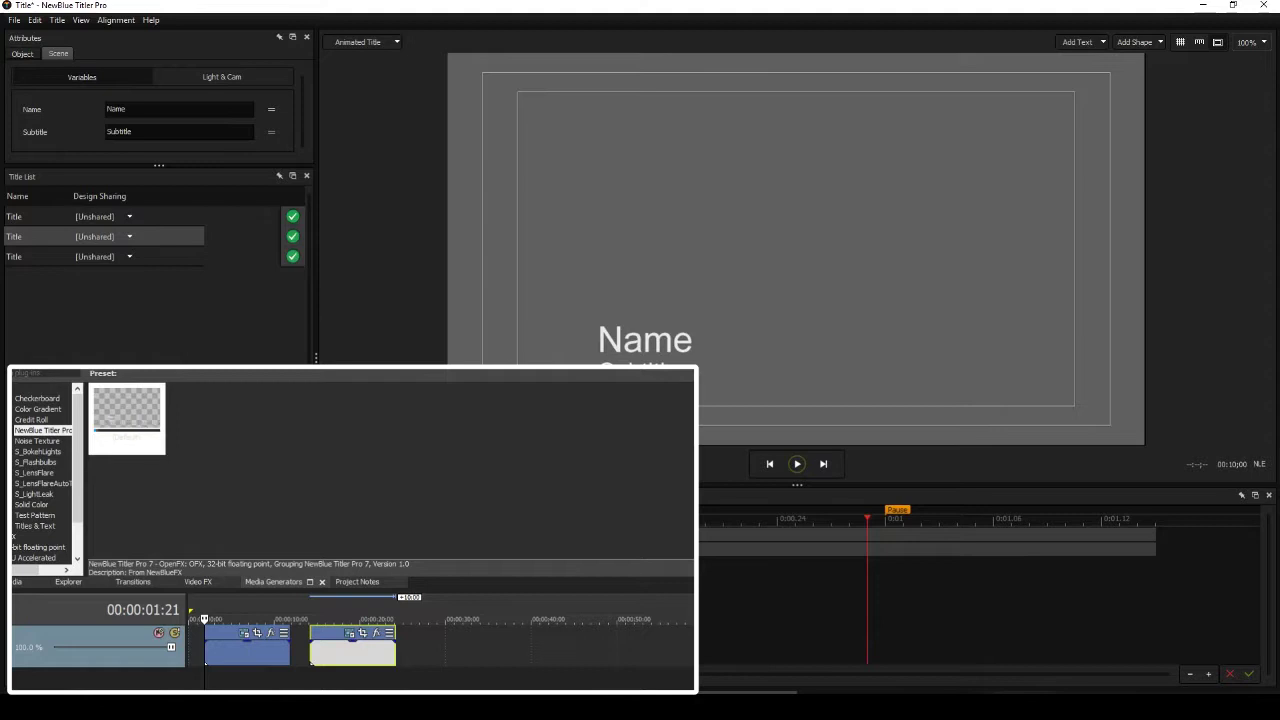
Place third and fourth title clips after the existing clips on the timeline
drag(126, 409, 431, 655)
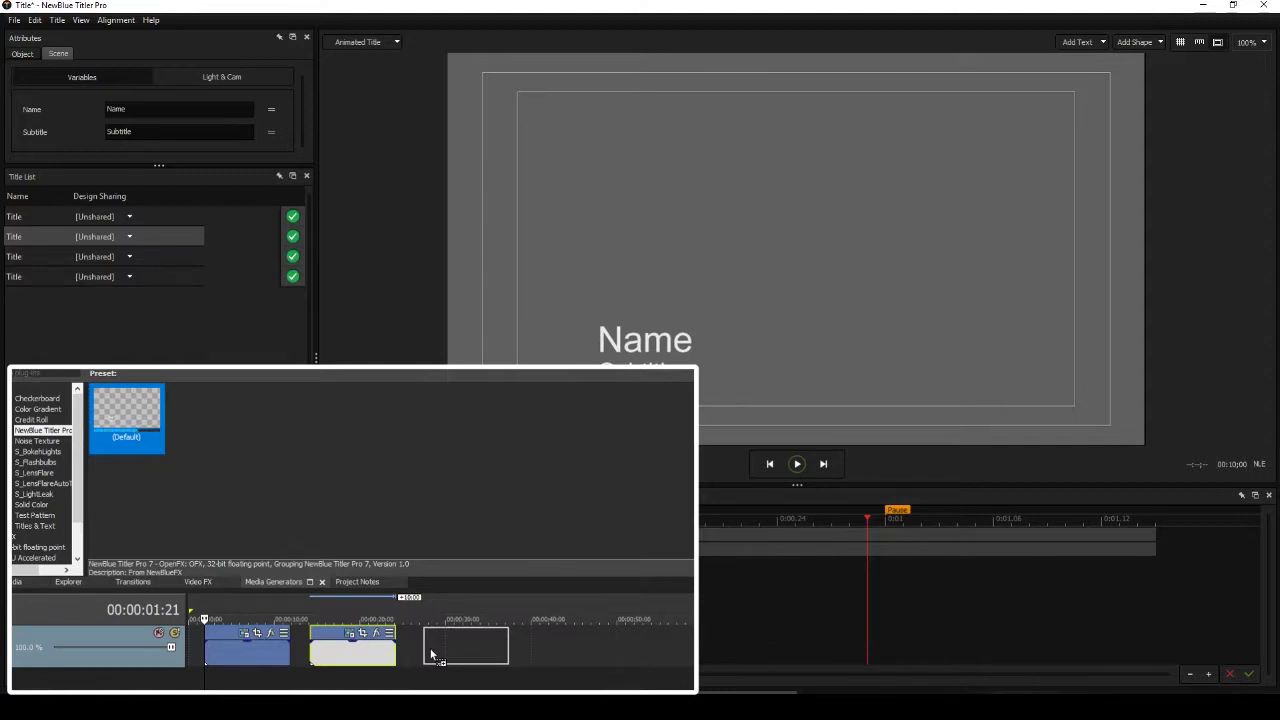
drag(431, 655, 419, 655)
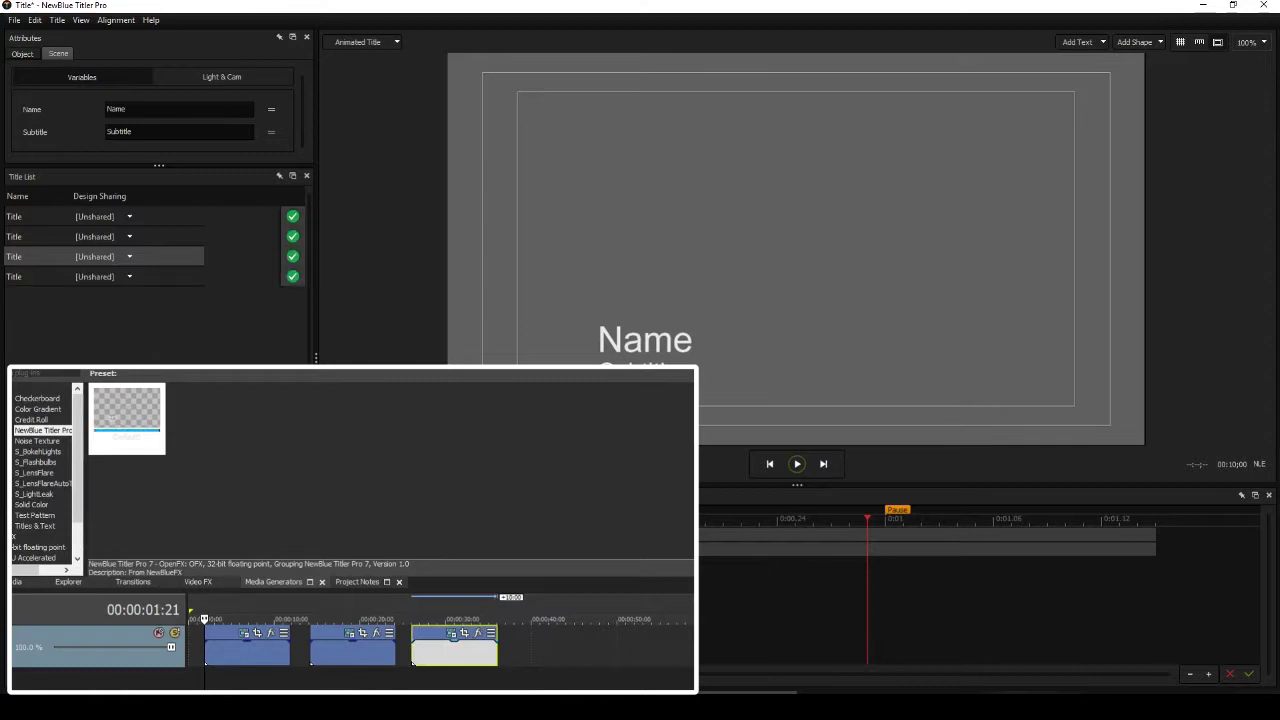
drag(126, 415, 521, 659)
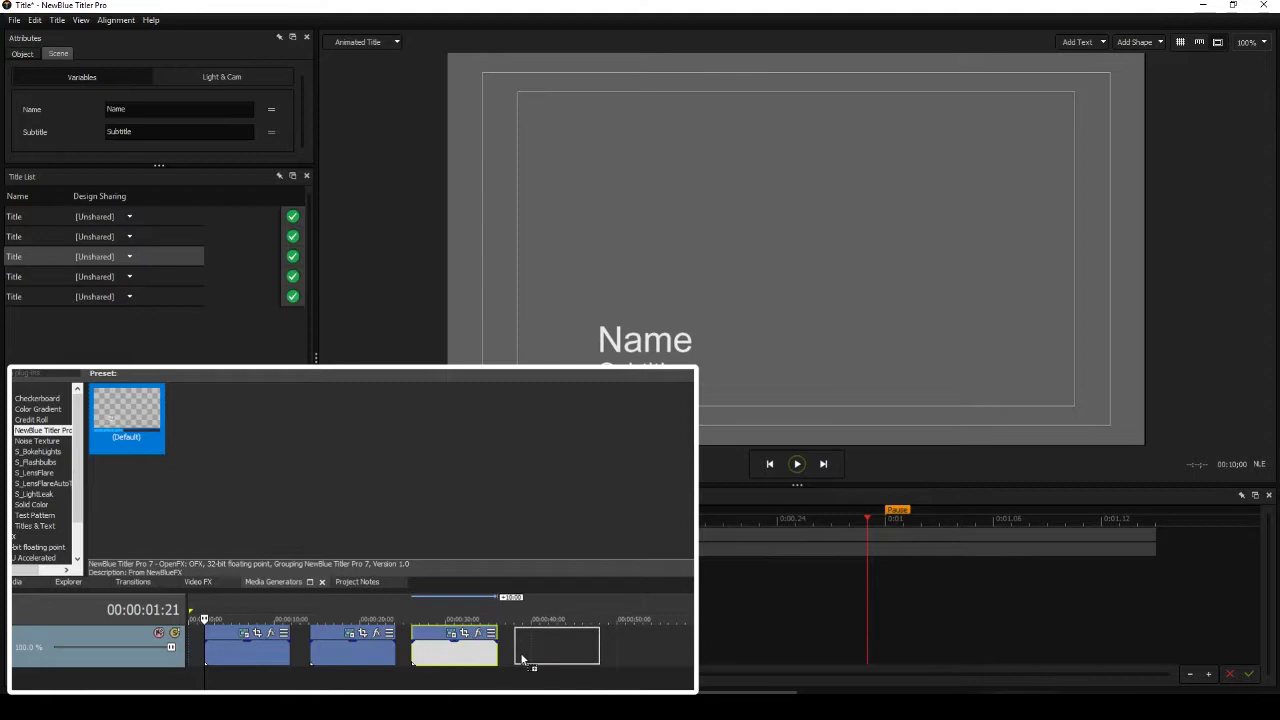
drag(521, 659, 524, 655)
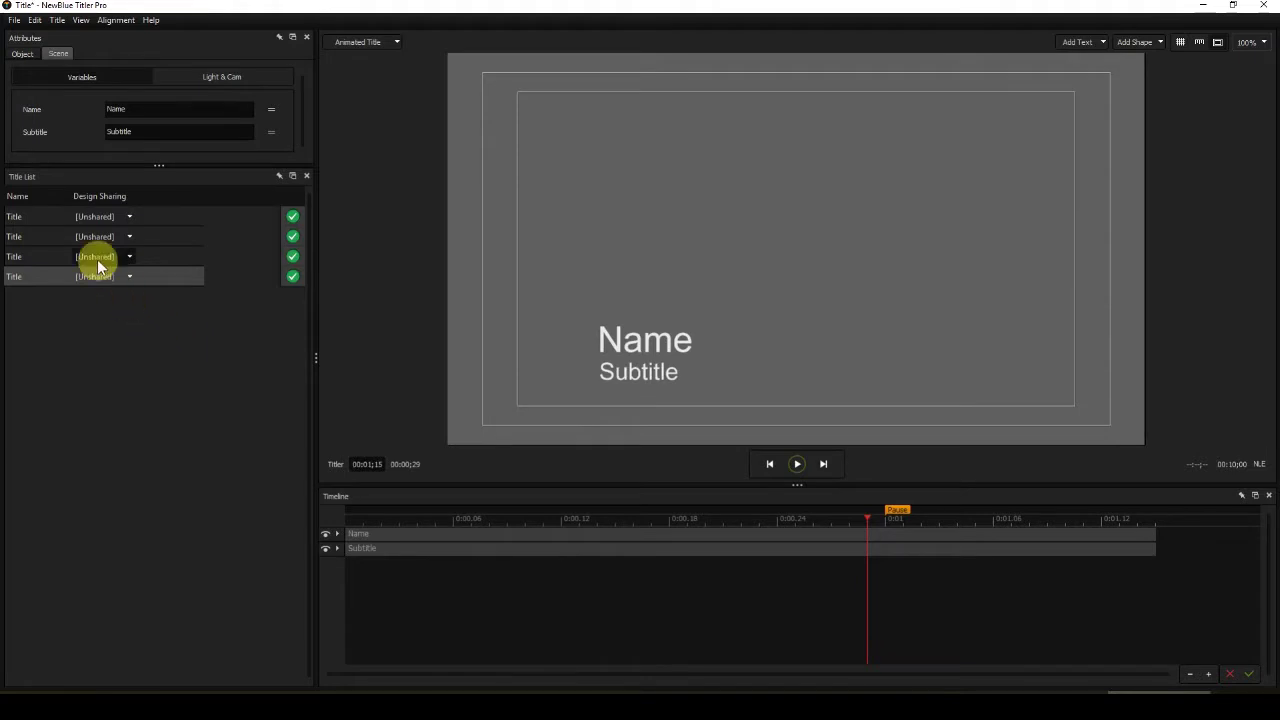
From Save As for the first title, create a Titles folder in Test and open it
click(51, 217)
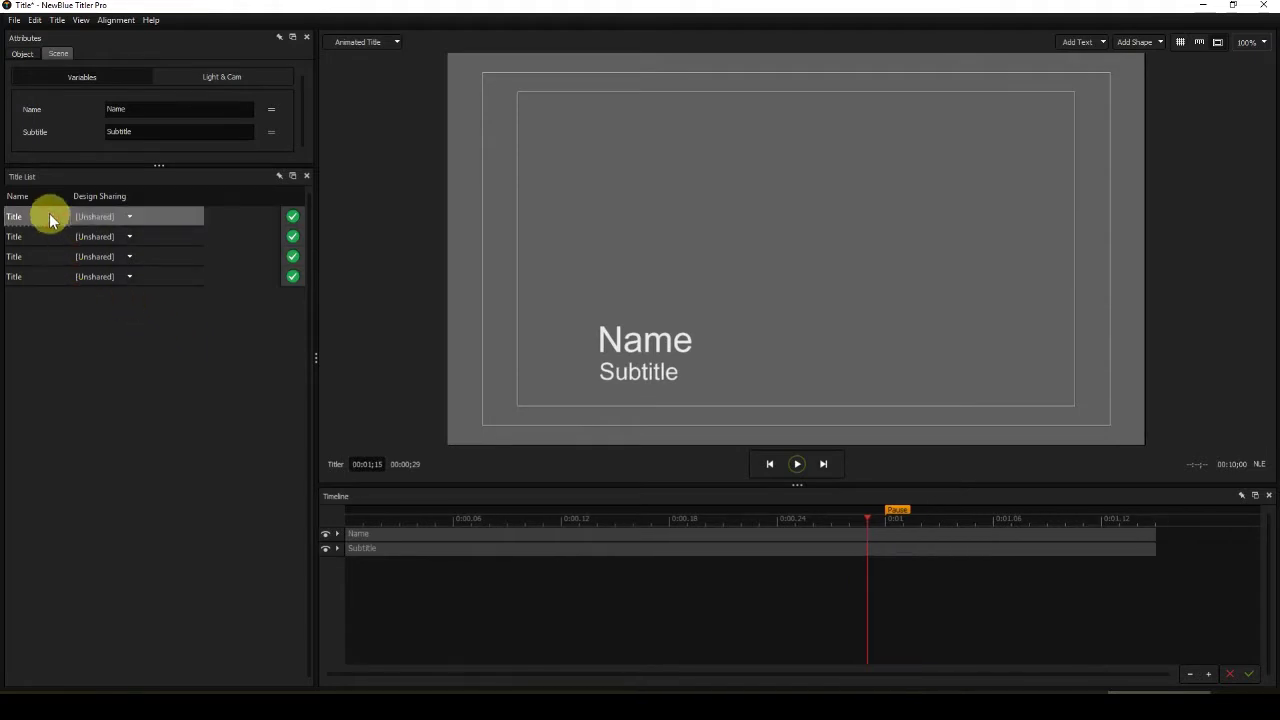
click(13, 20)
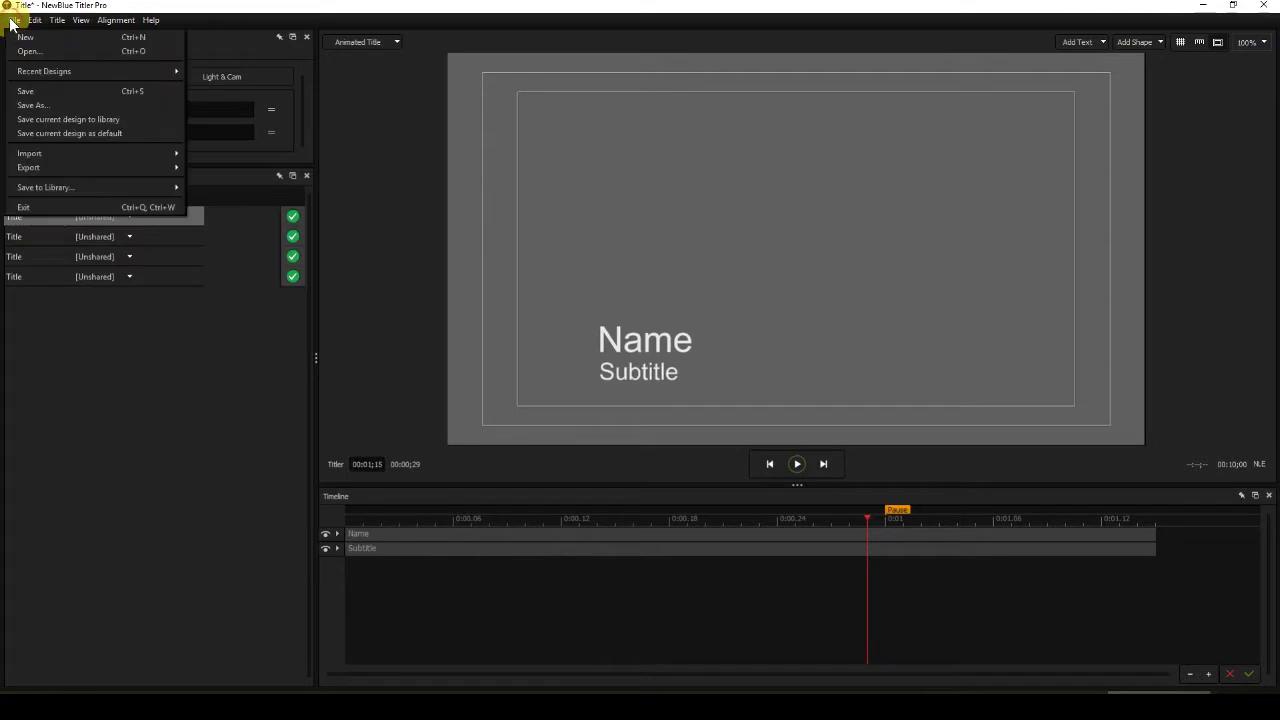
click(27, 106)
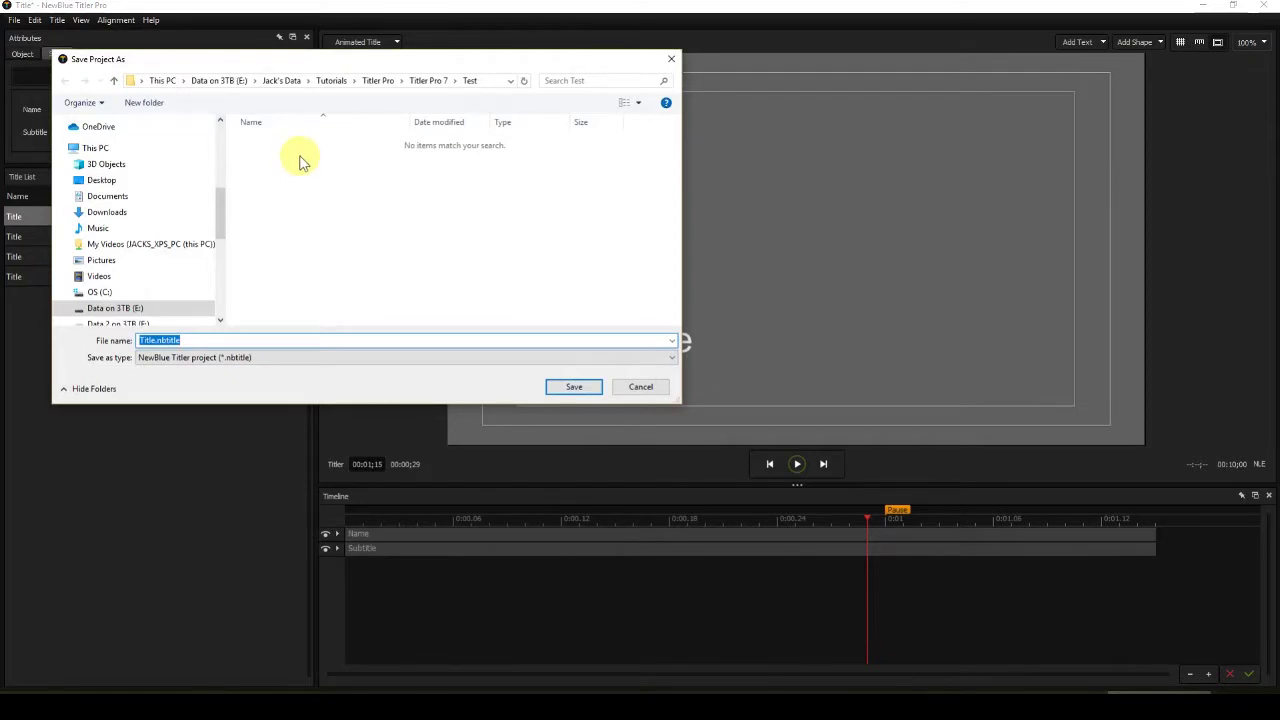
click(152, 104)
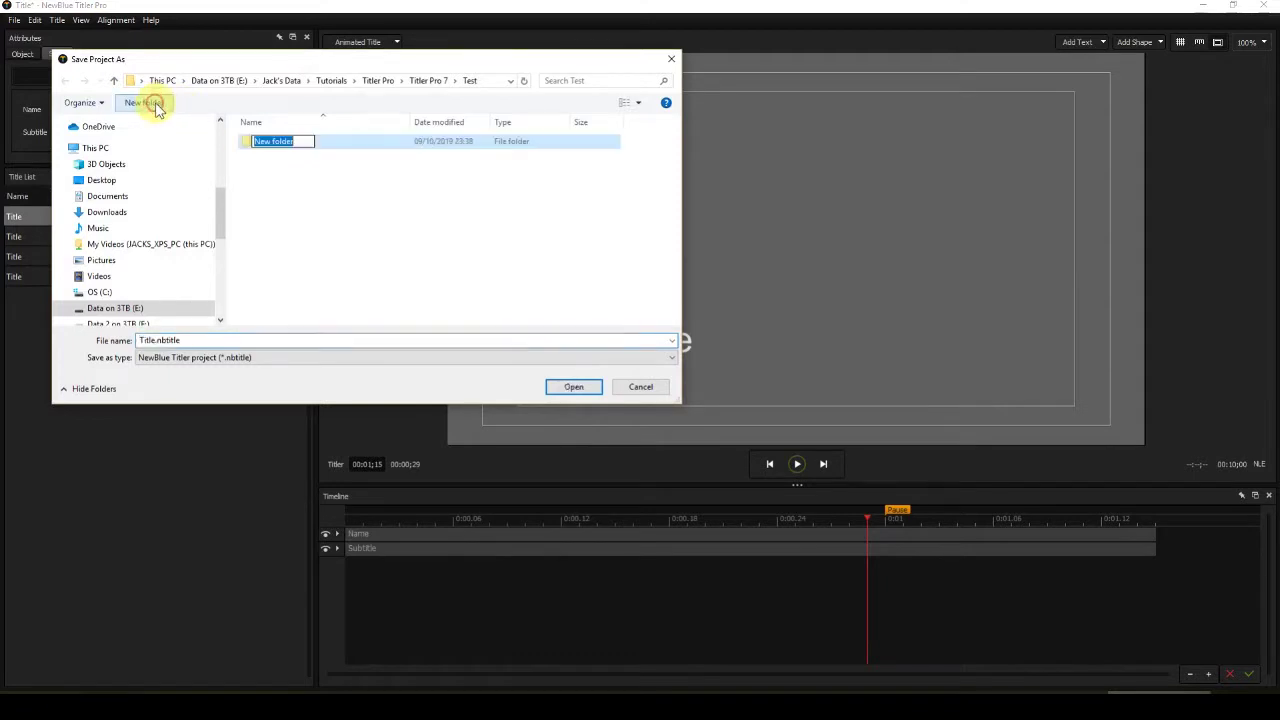
text(T)
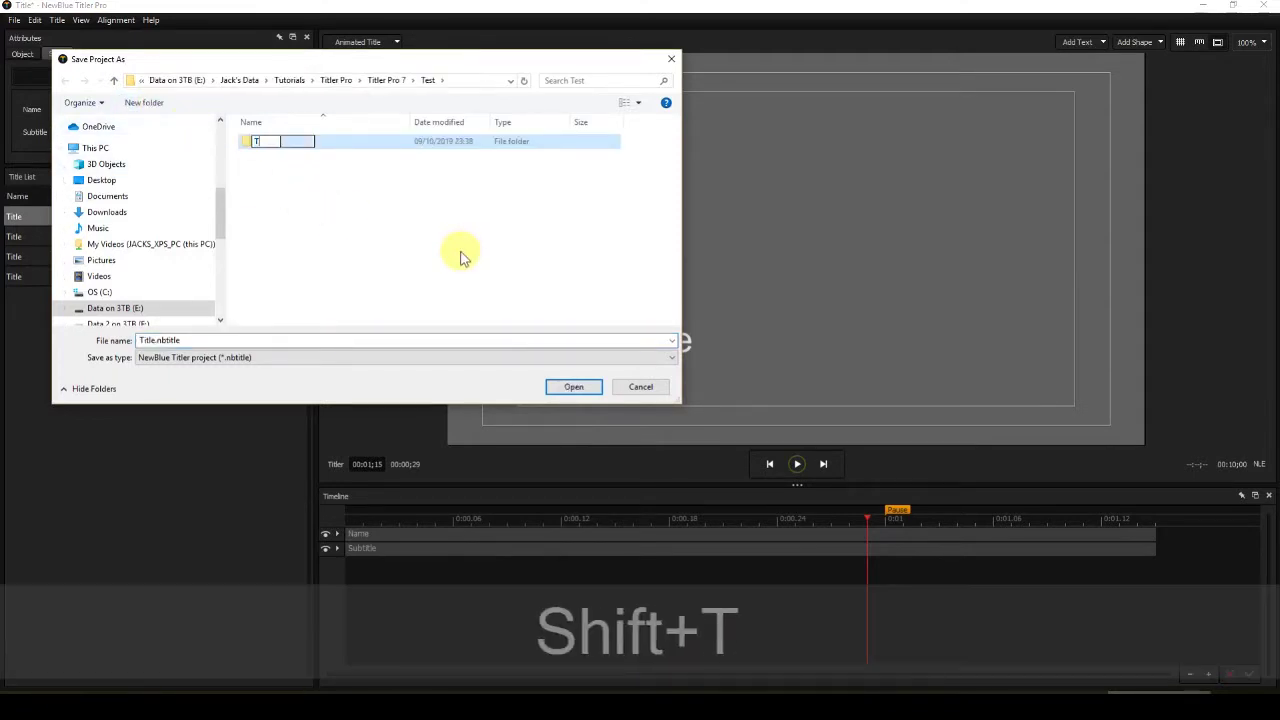
text(itles)
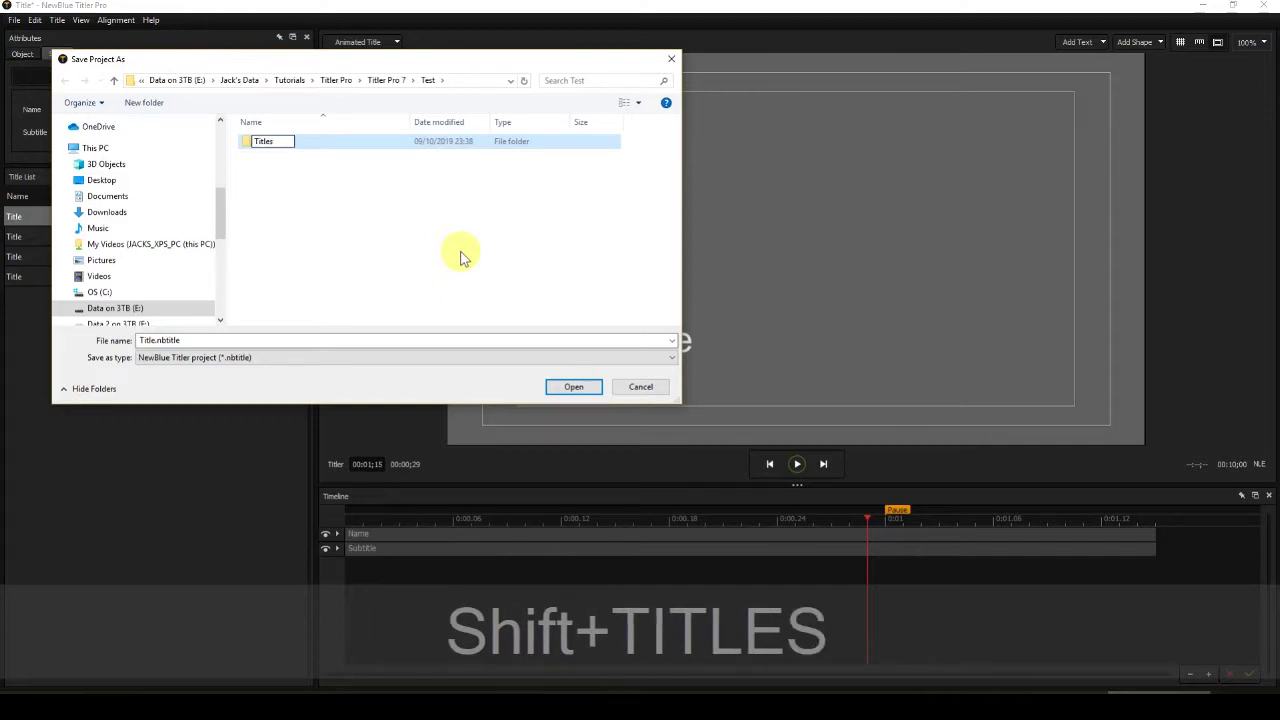
key(Return)
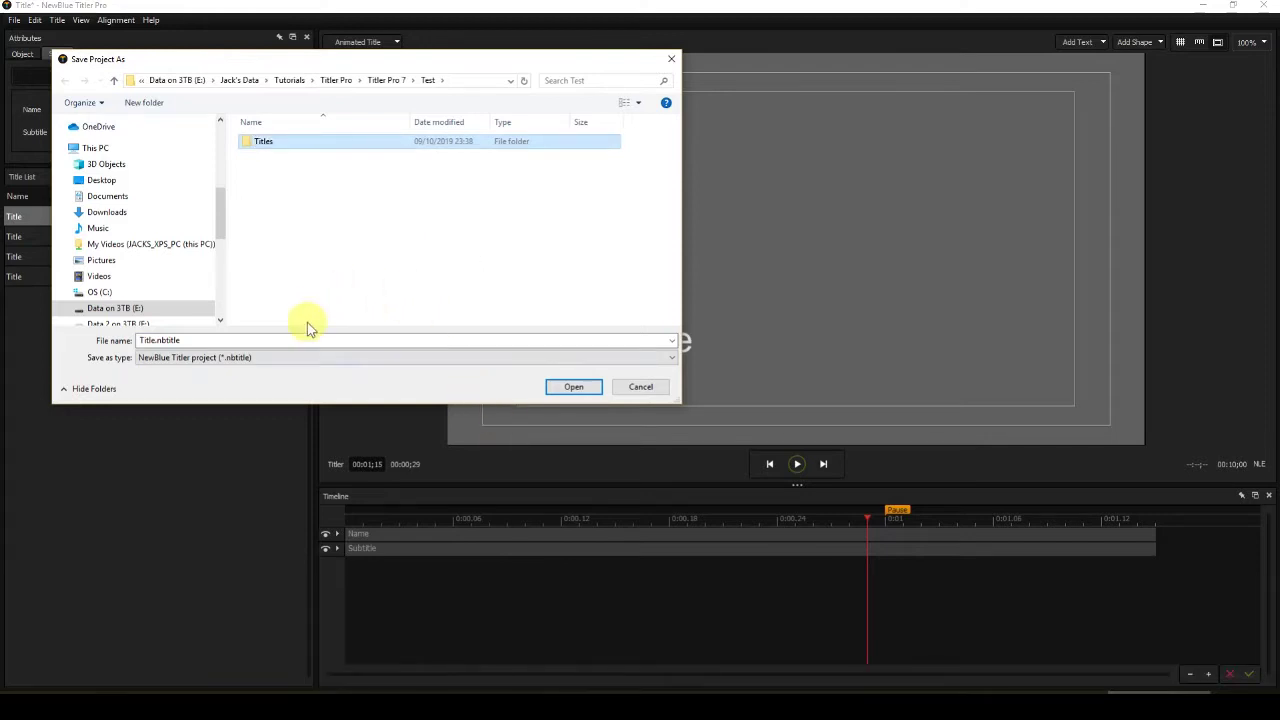
double_click(284, 146)
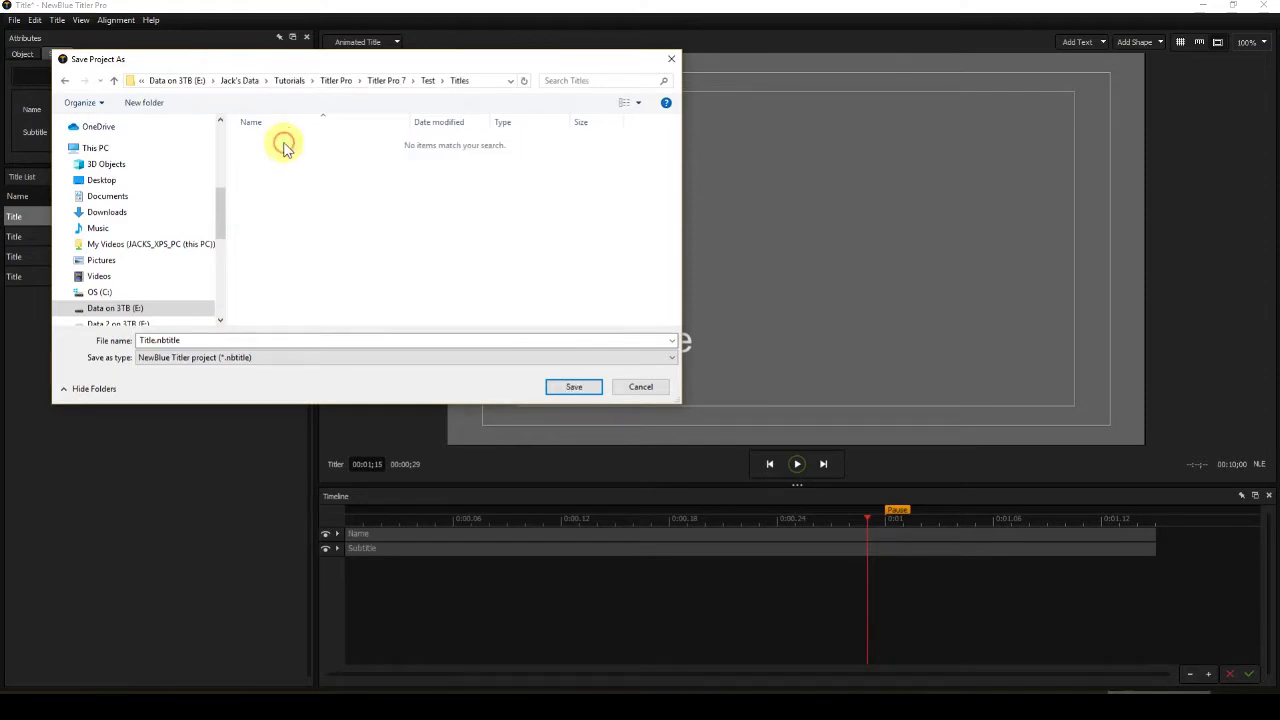
Save the first title as Title 1.nbtitle
double_click(155, 340)
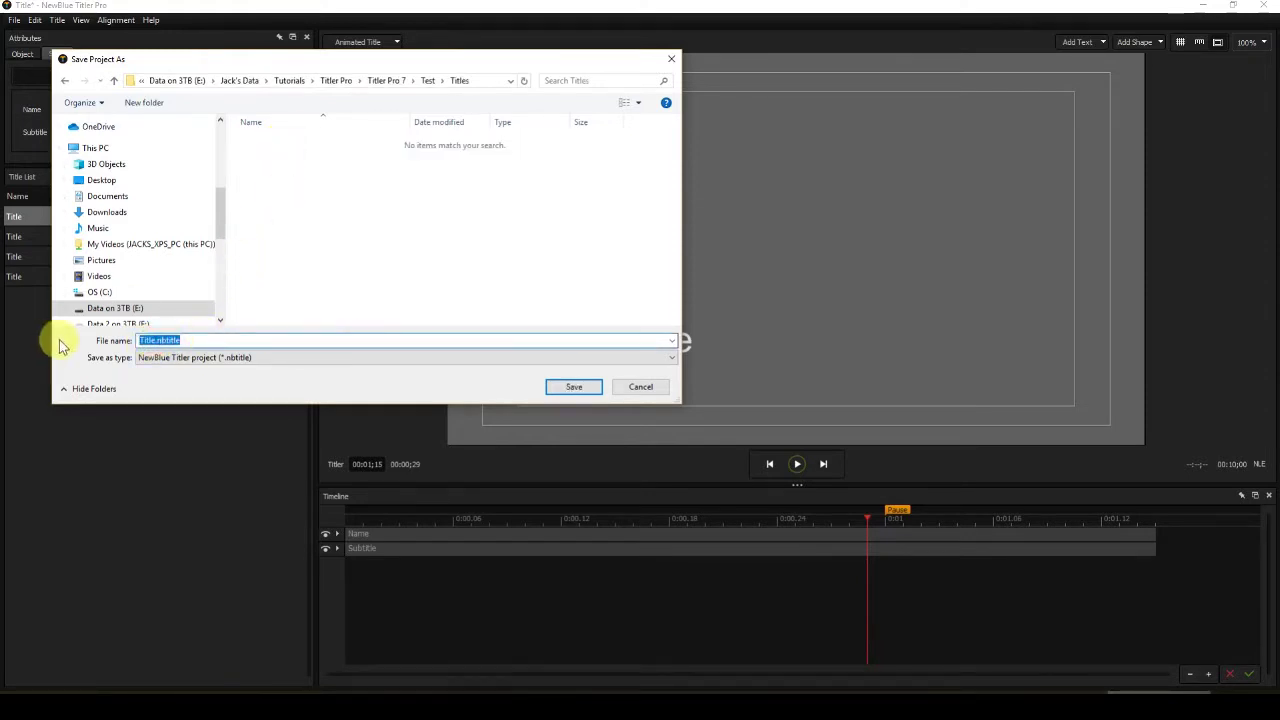
click(155, 341)
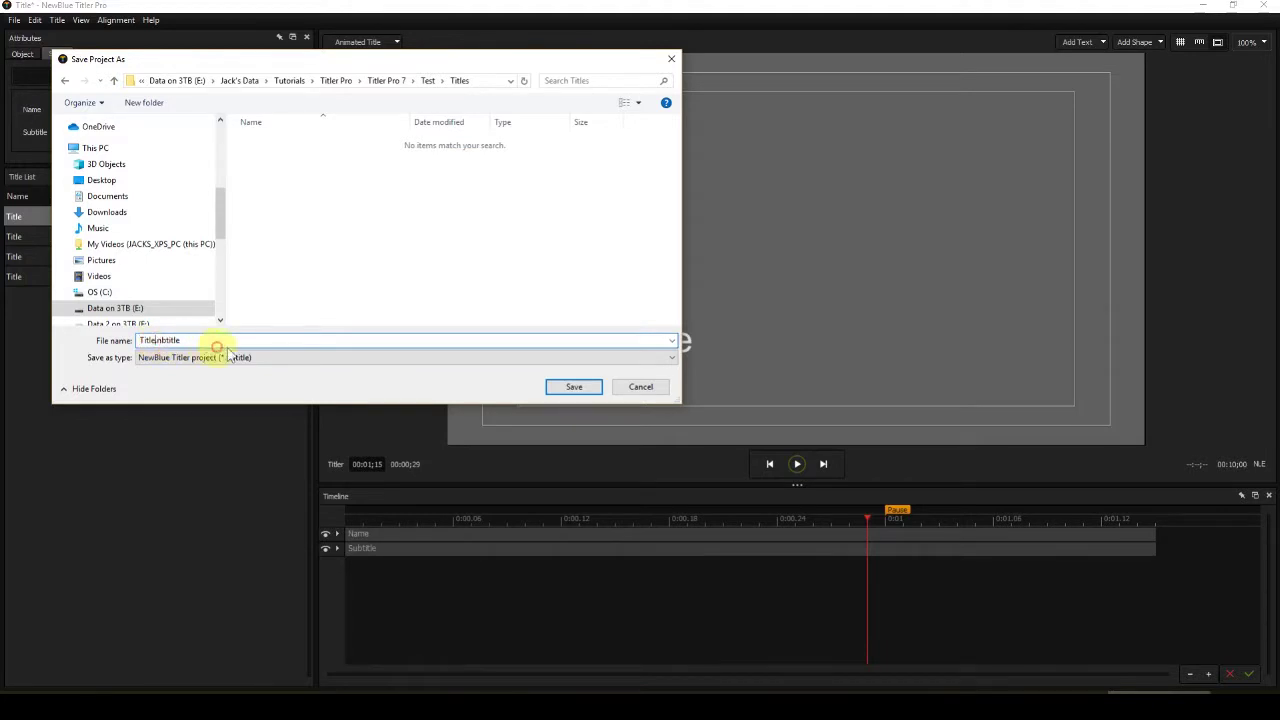
text(1)
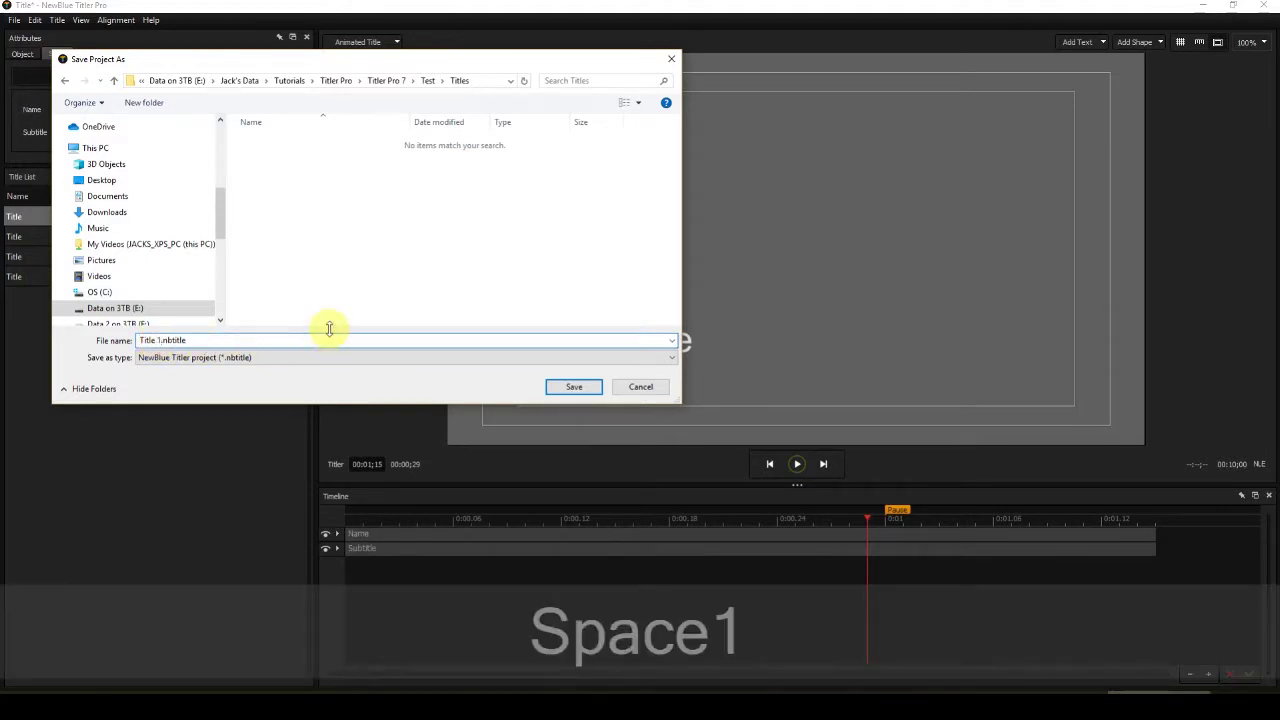
key(Return)
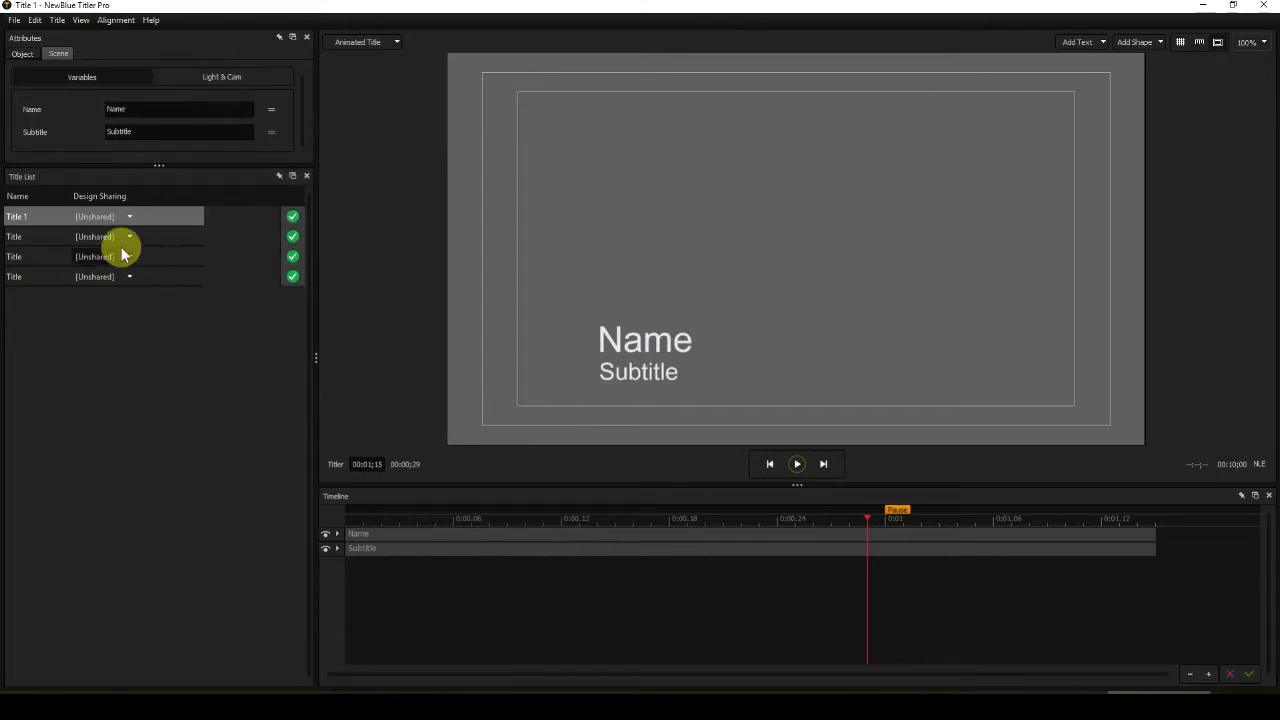
Save the second title as Title 2.nbtitle in the Titles folder
click(29, 238)
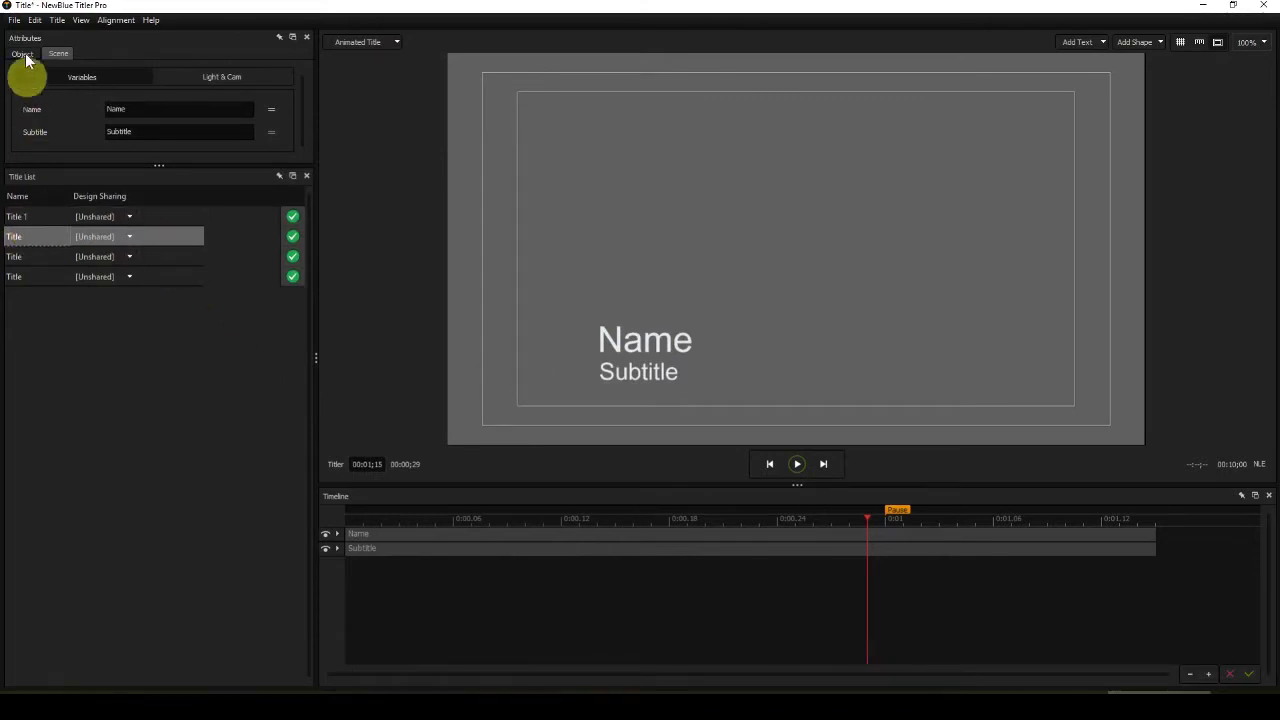
click(14, 20)
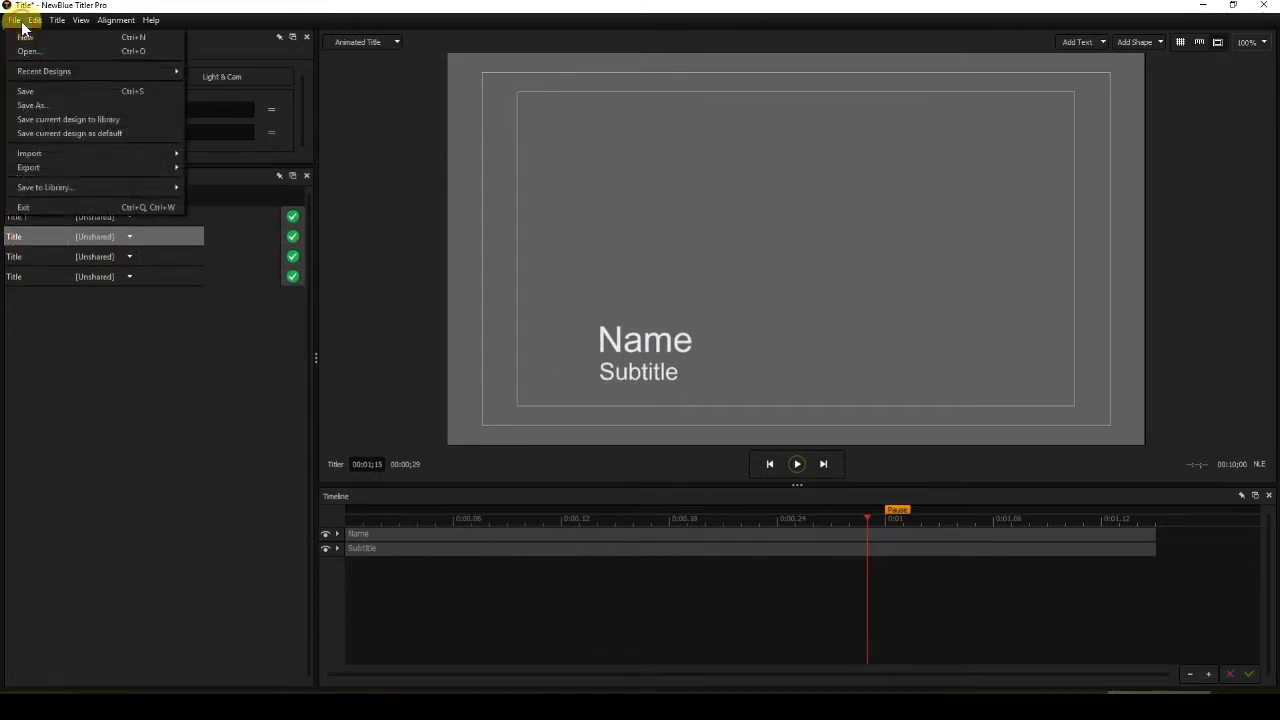
click(30, 105)
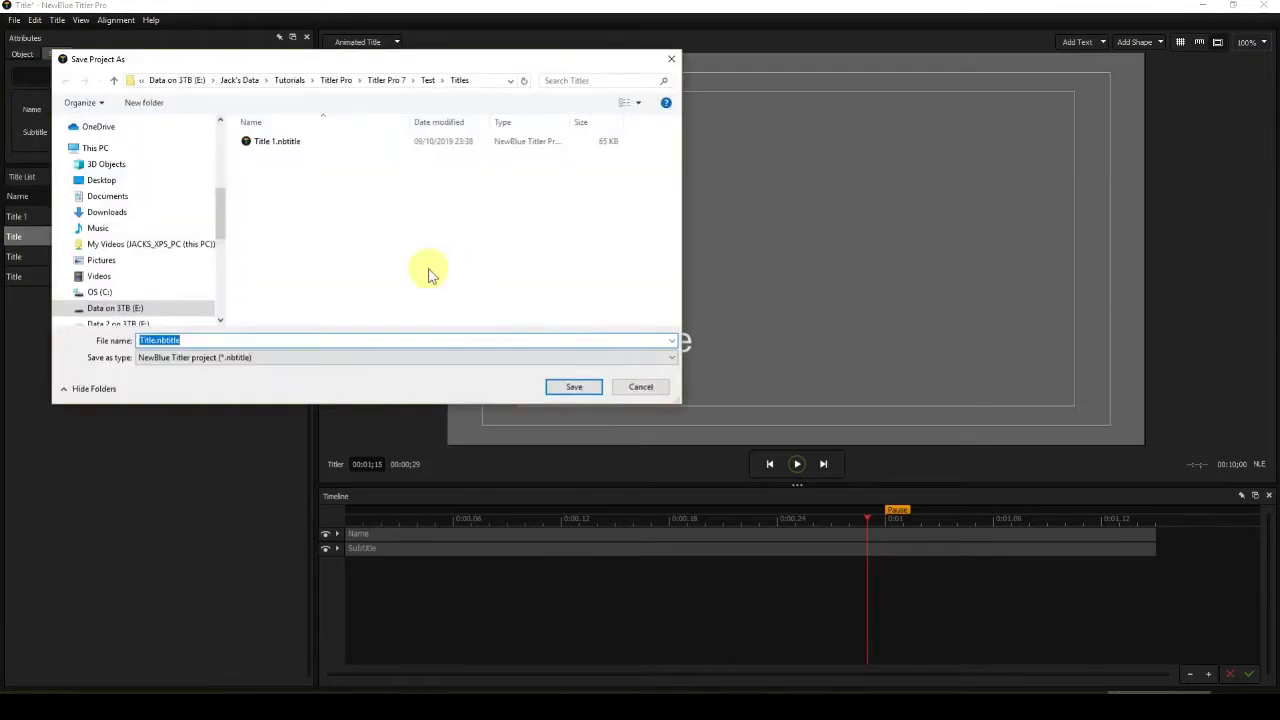
click(157, 342)
text(2)
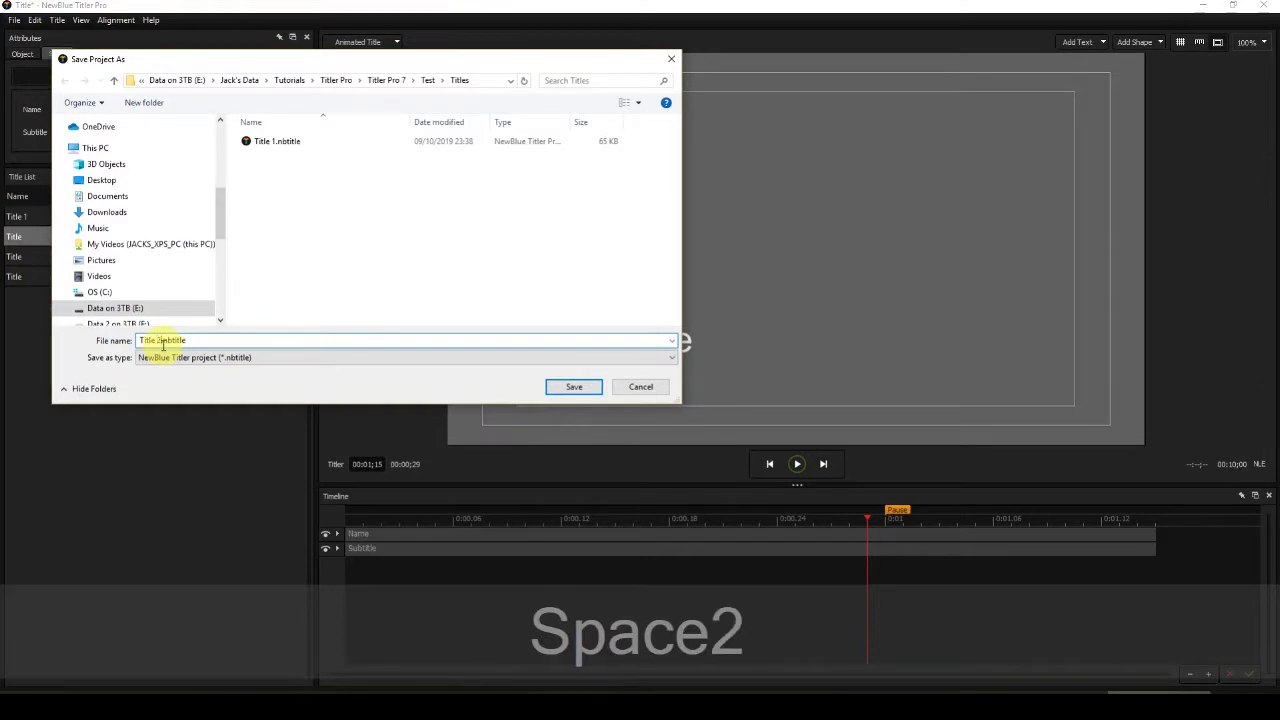
key(Return)
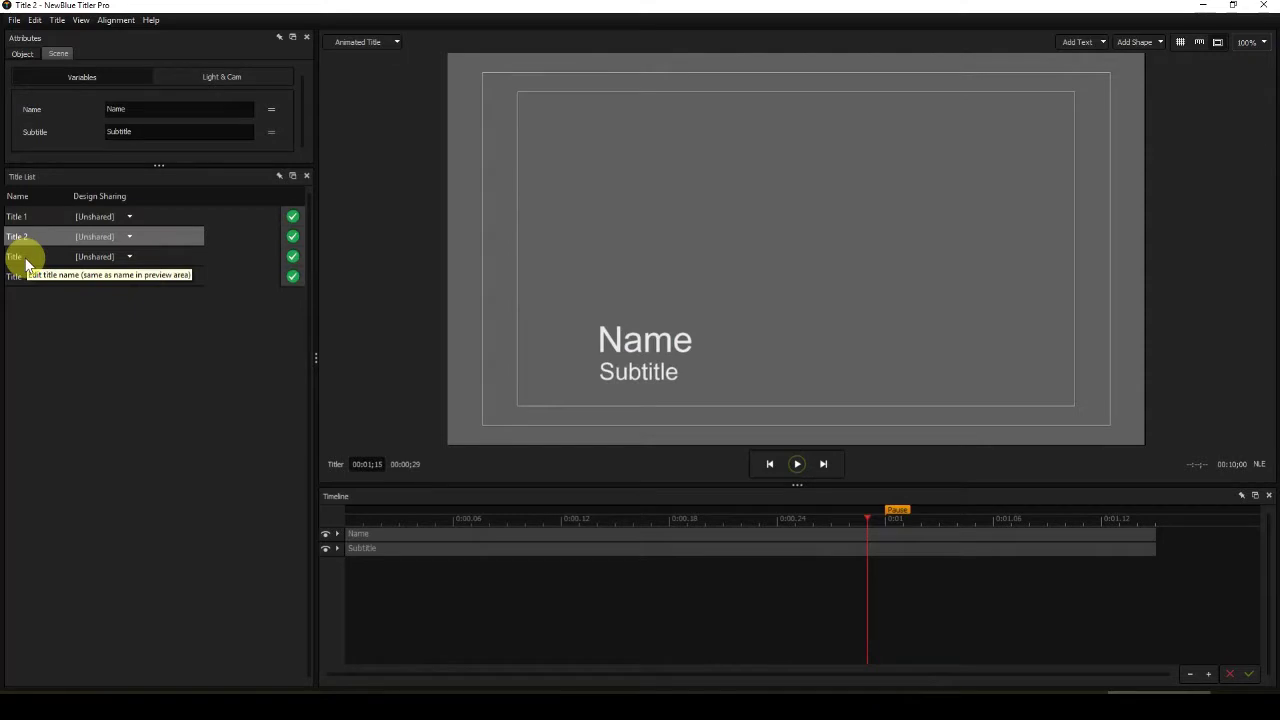
Save the third title as Title 3.nbtitle in the Titles folder
click(26, 258)
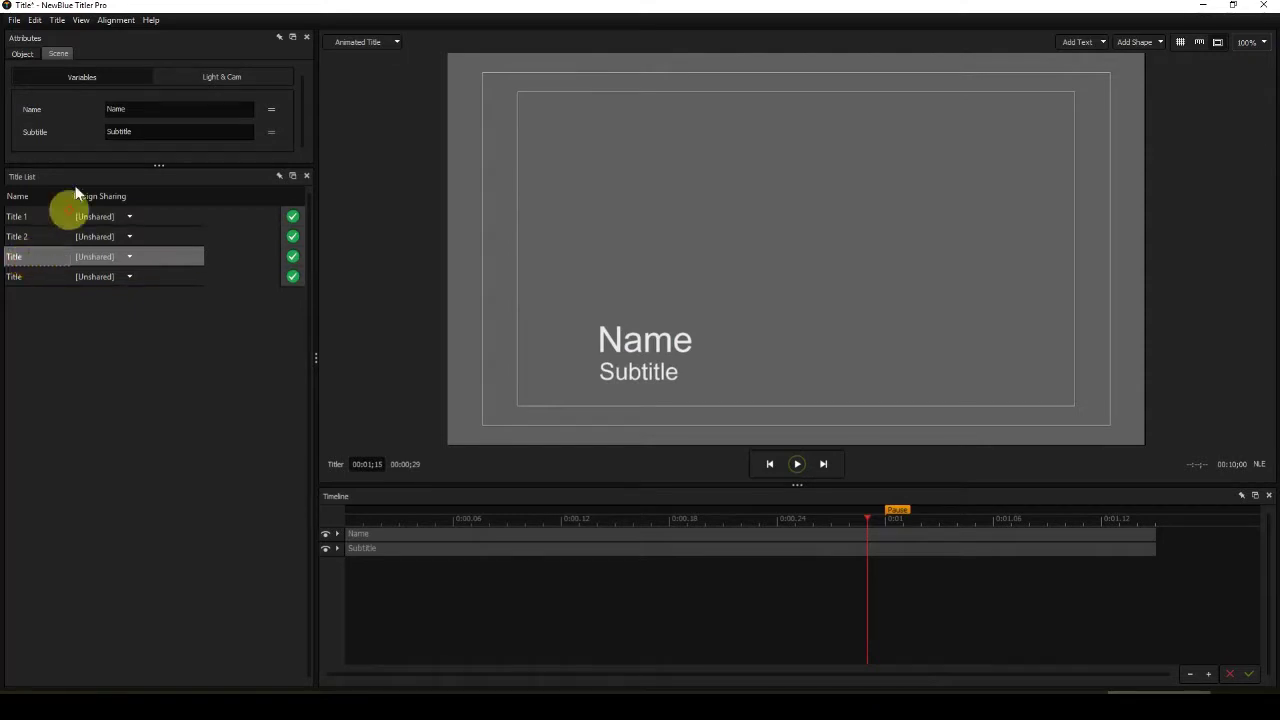
click(15, 21)
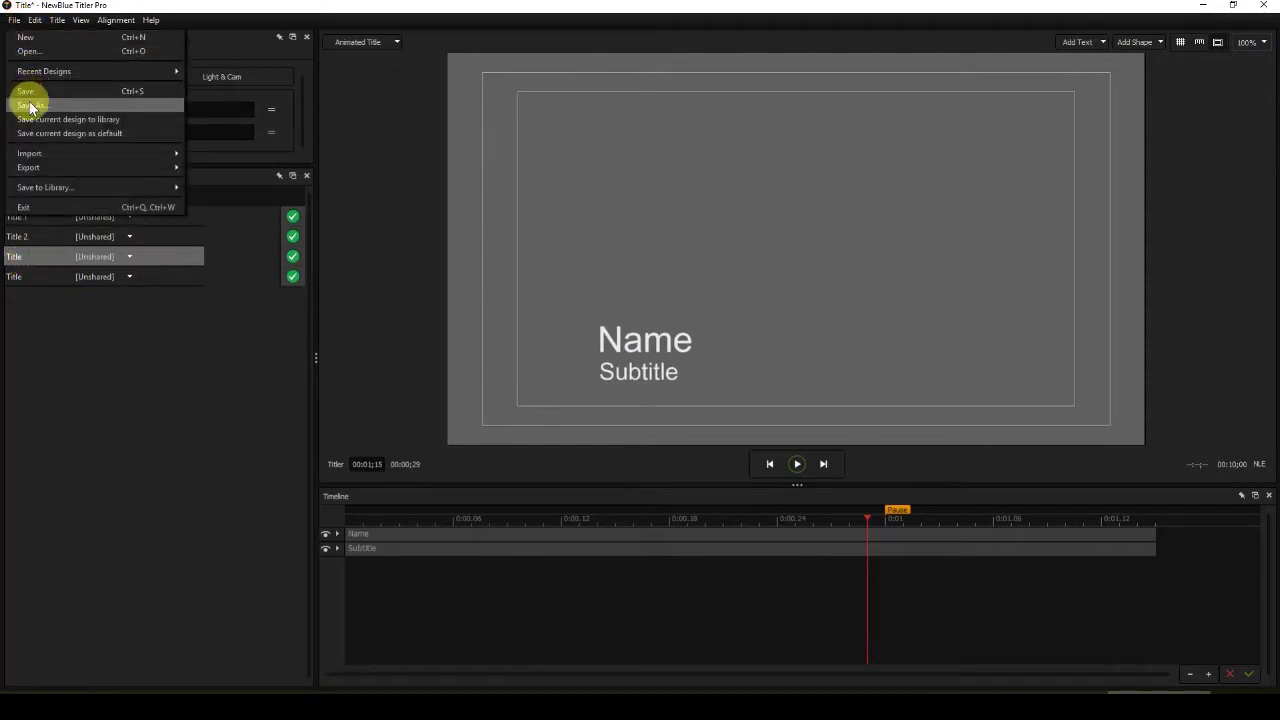
click(577, 397)
key(ctrl+s)
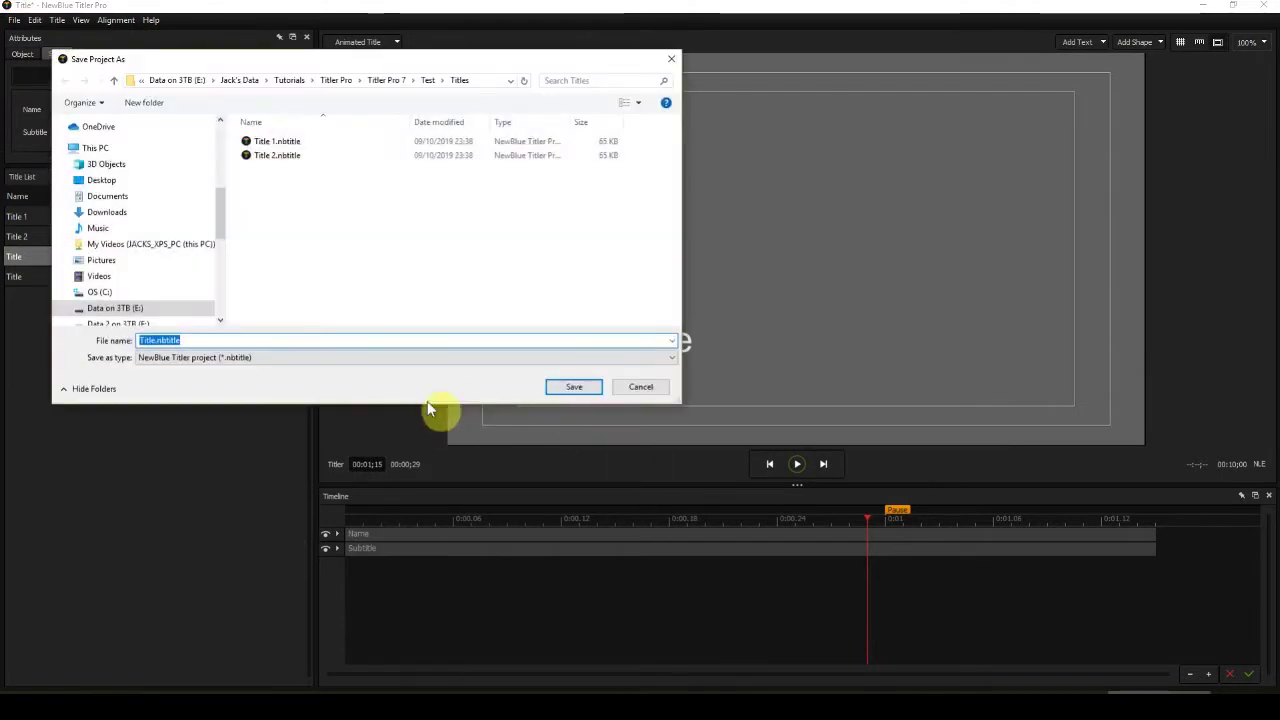
click(161, 343)
text(3)
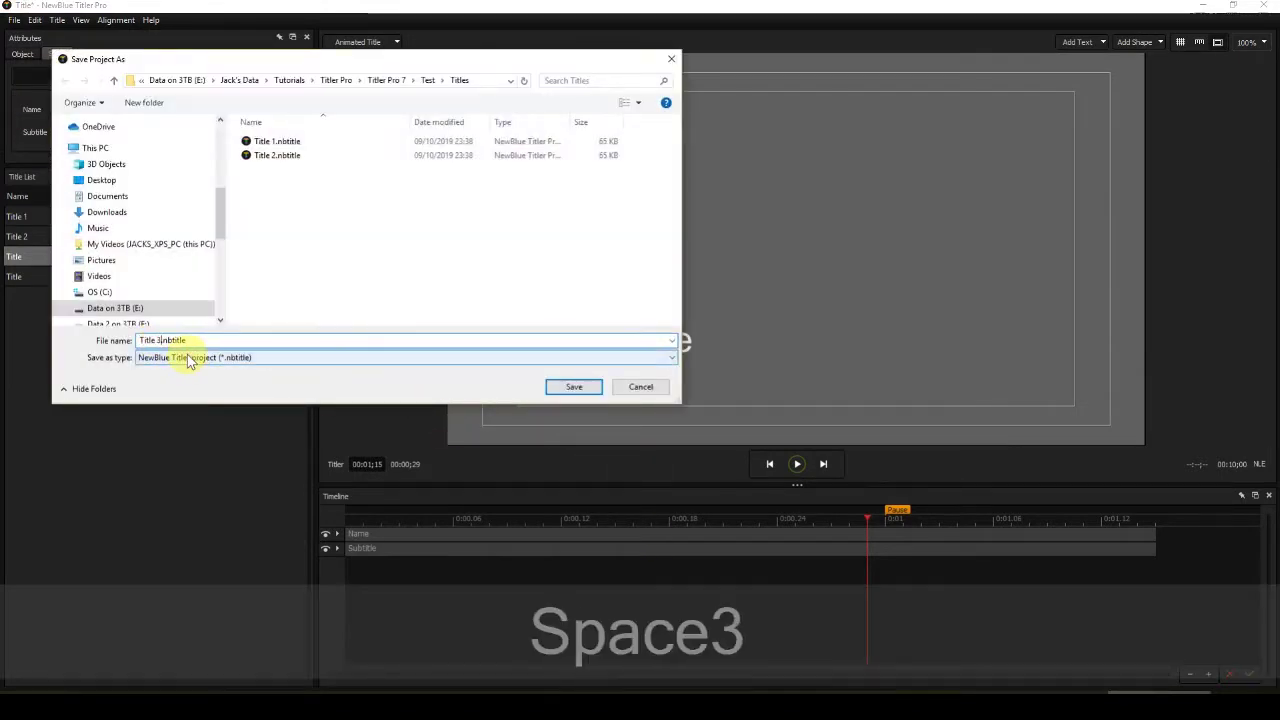
key(Return)
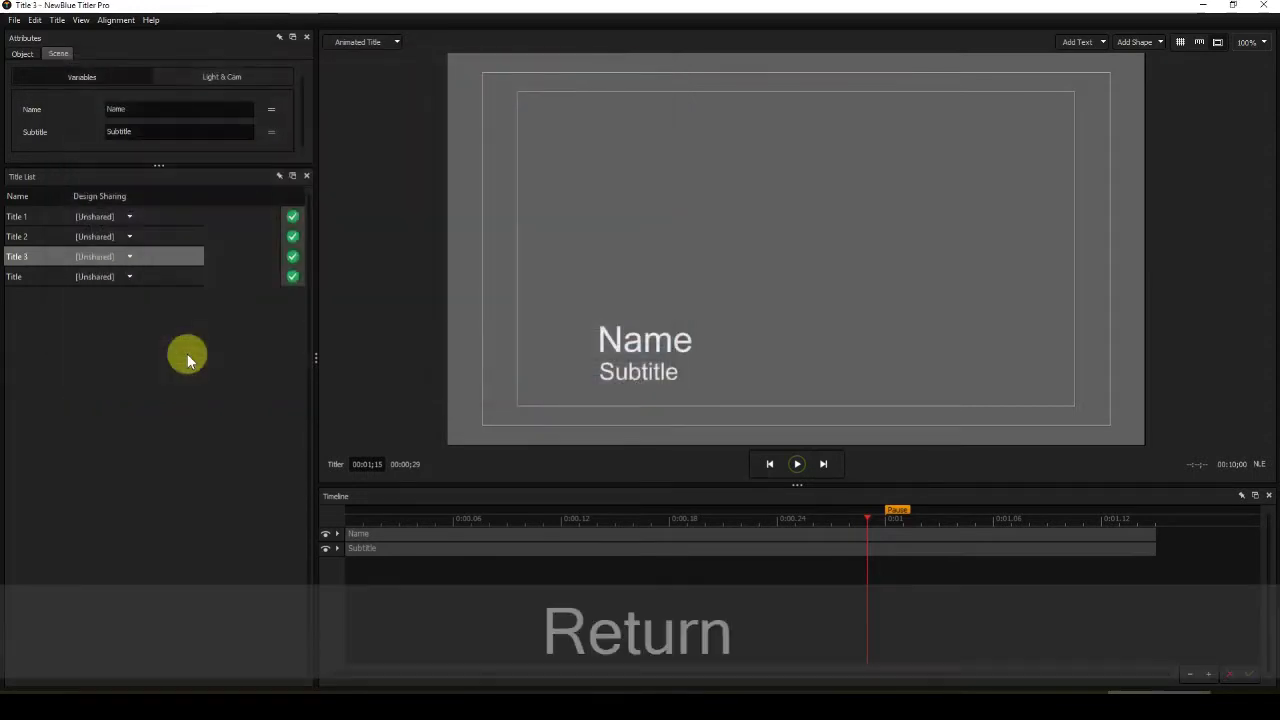
Save the remaining unnamed title as Title 4.nbtitle in the Titles folder
click(20, 277)
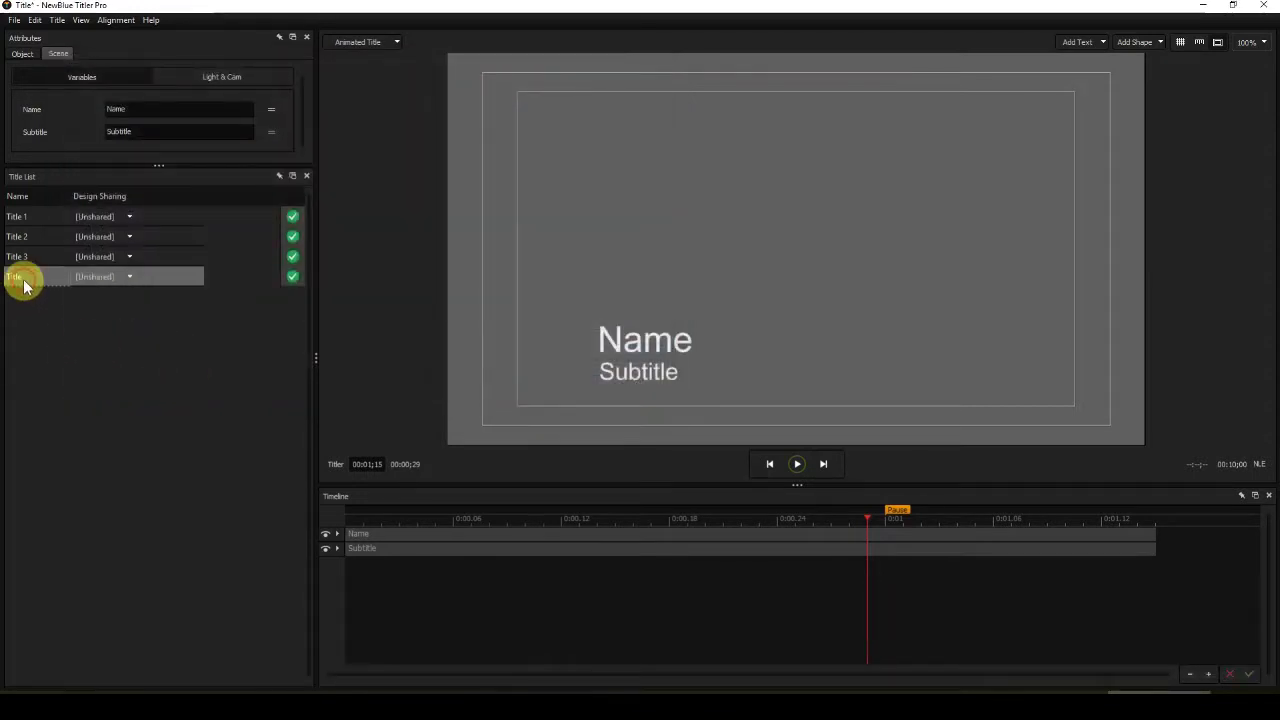
click(14, 20)
click(44, 105)
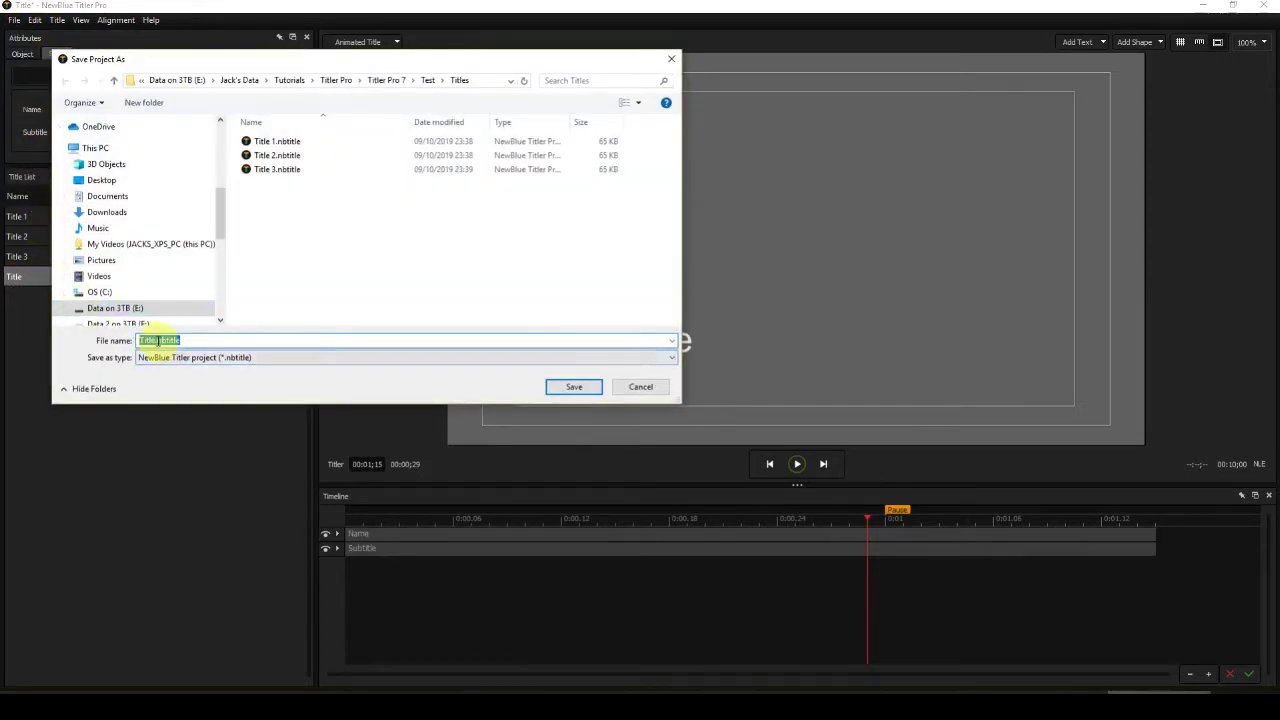
click(157, 340)
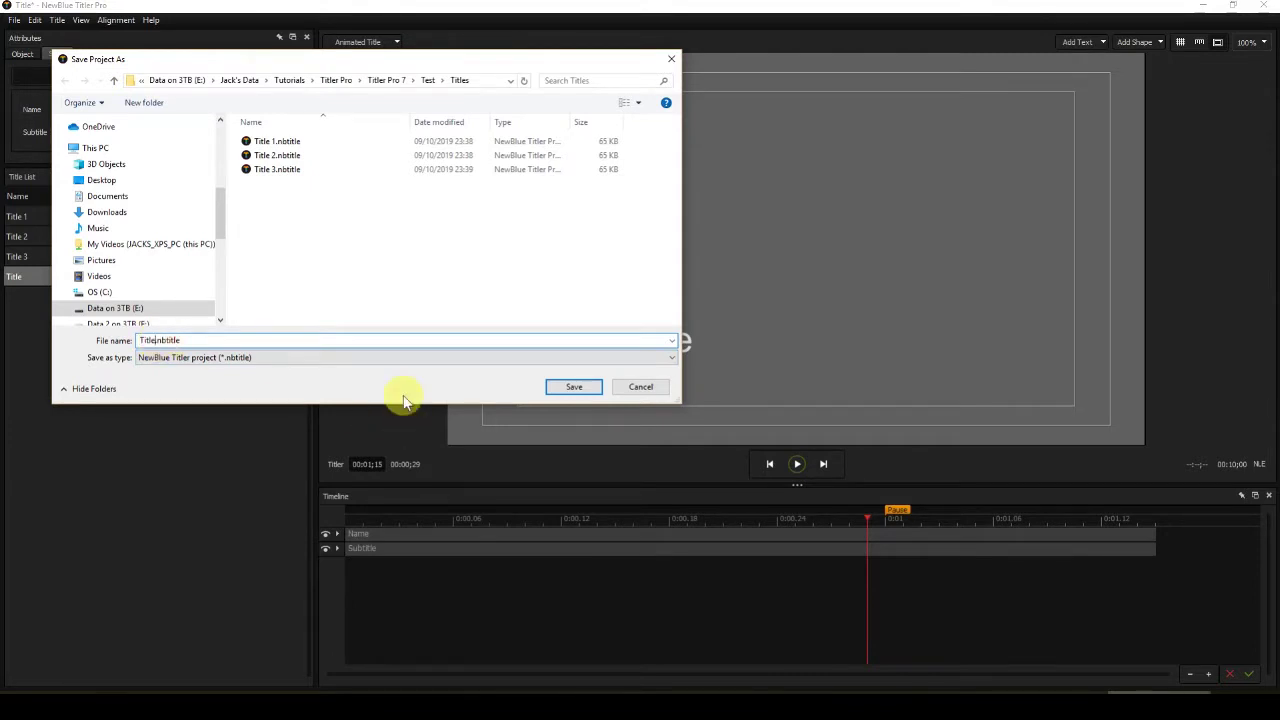
text(4)
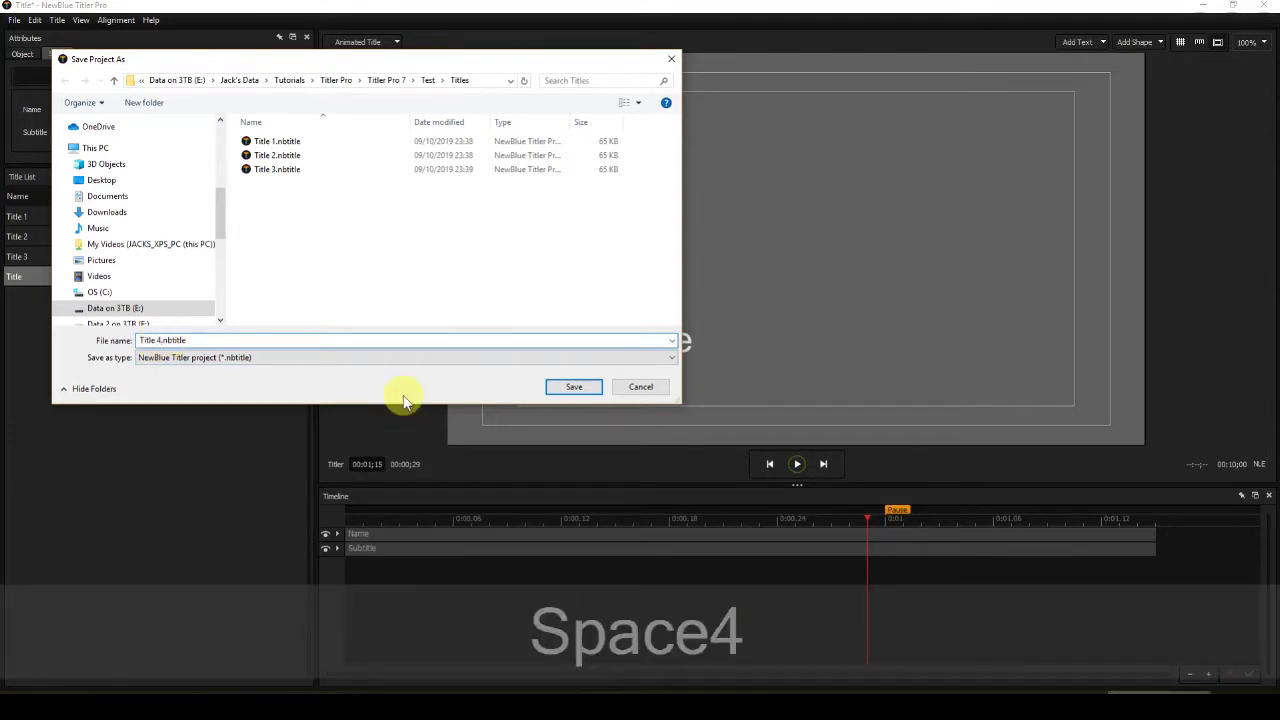
key(Return)
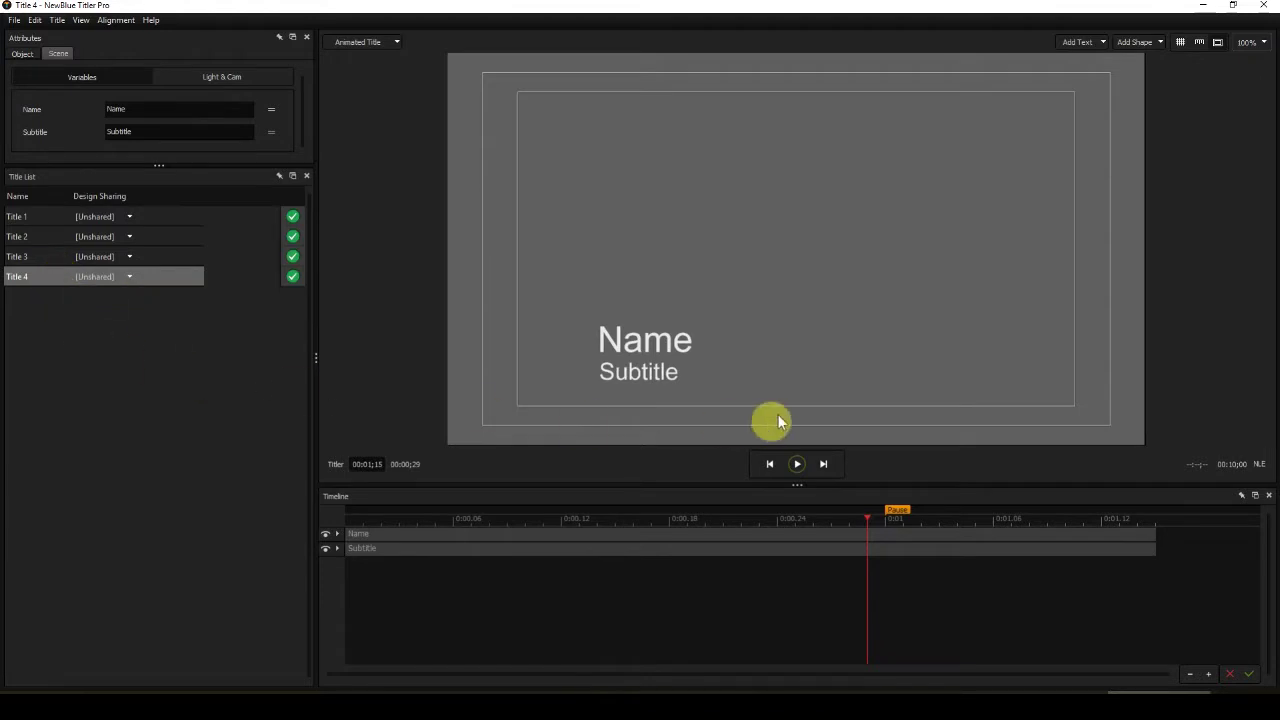
Delete the Subtitle text from Title 4, Title 3, Title 2 and Title 1 in turn
click(614, 371)
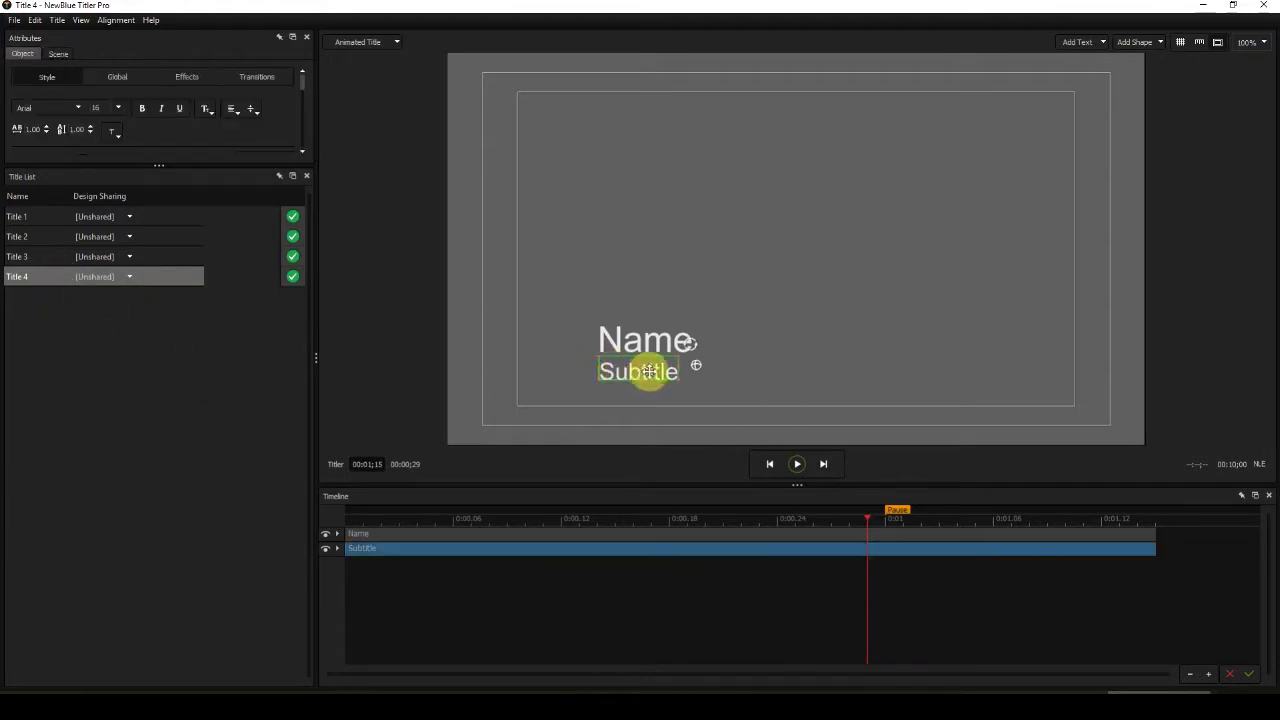
key(Delete)
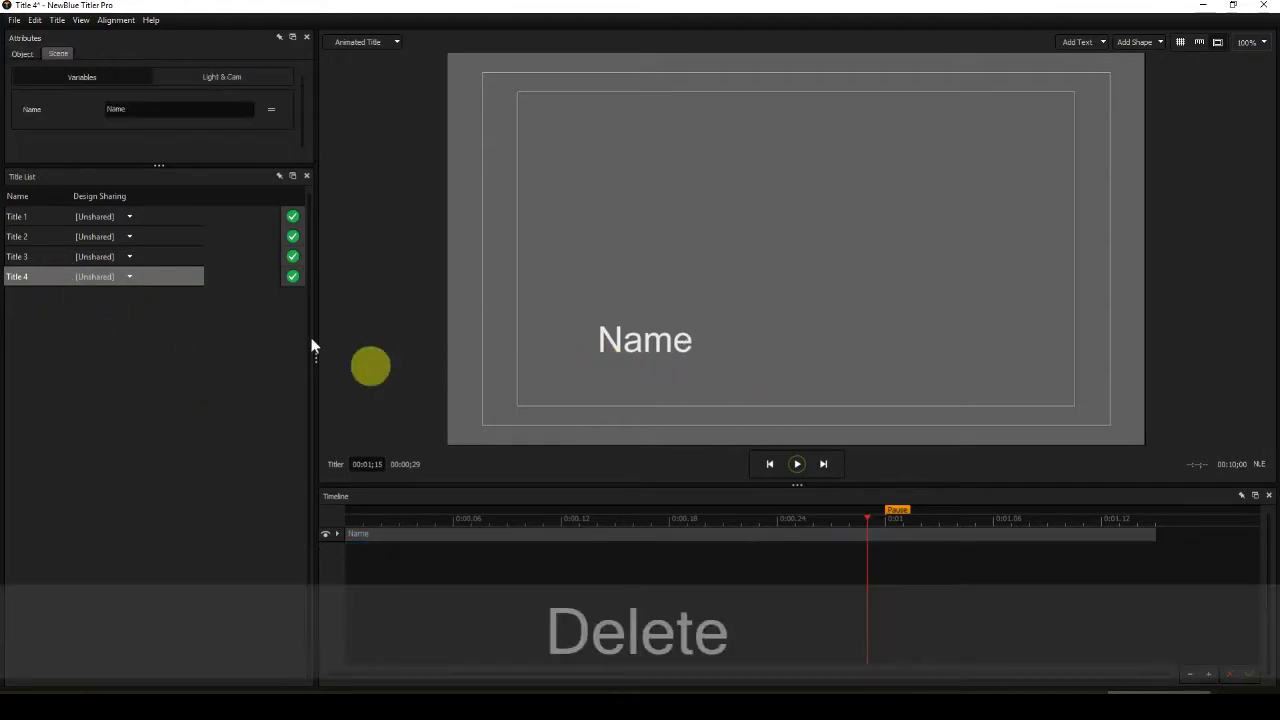
click(30, 257)
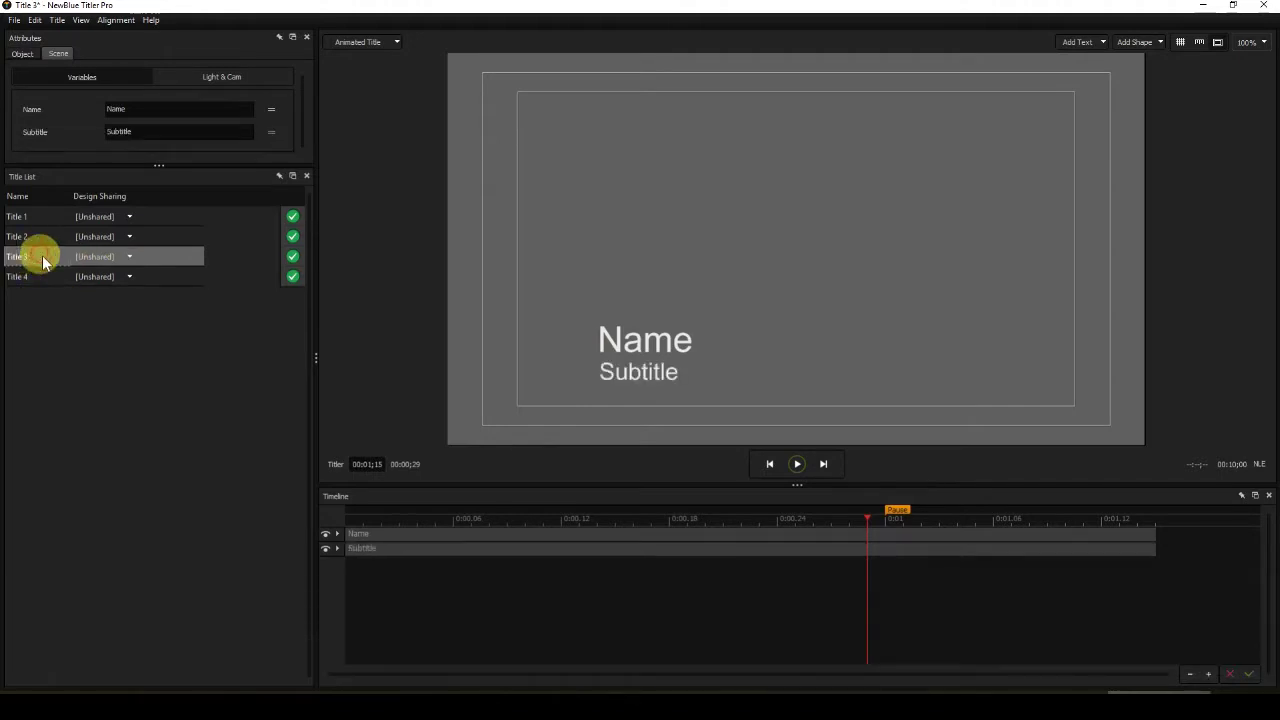
click(644, 387)
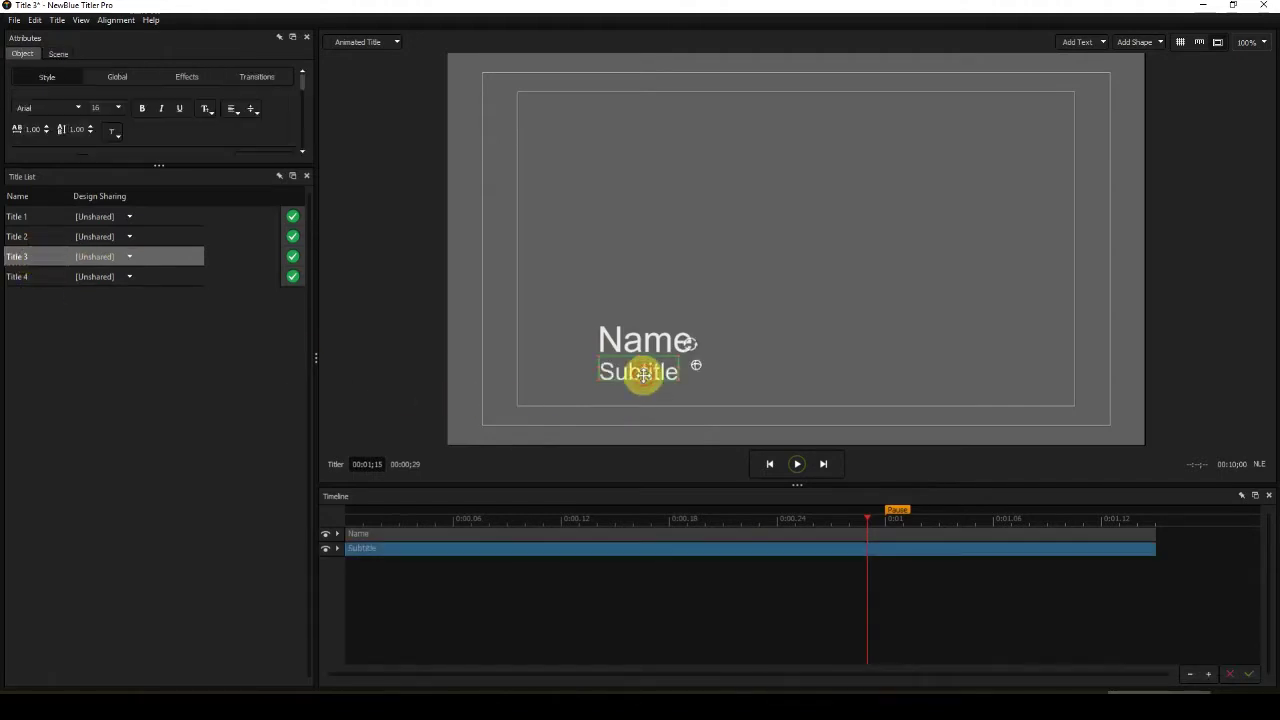
key(Delete)
click(35, 238)
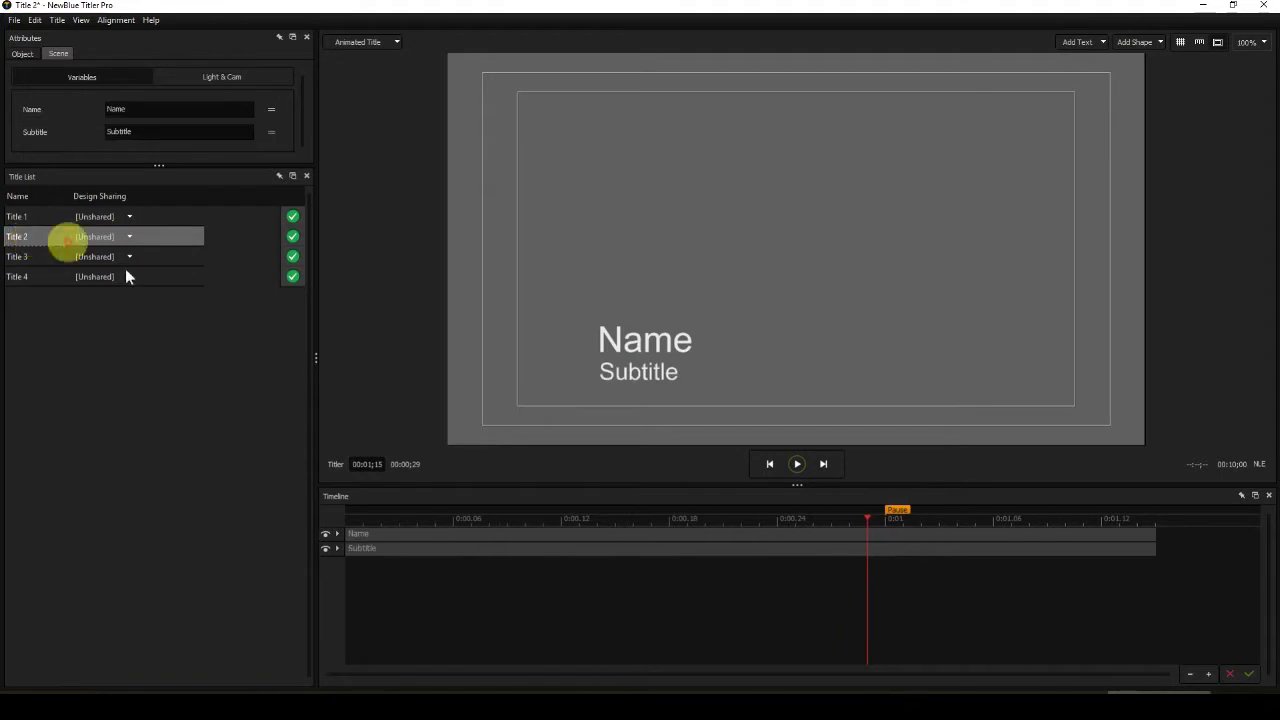
click(645, 377)
key(Delete)
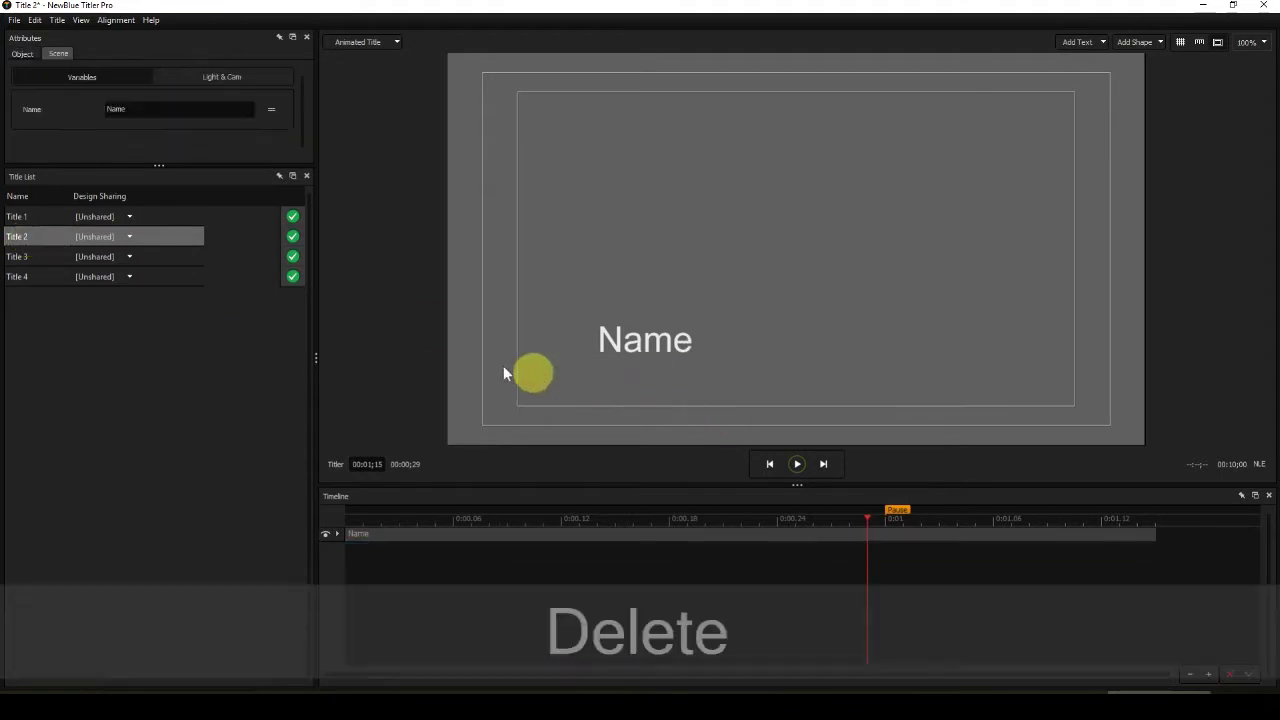
click(30, 217)
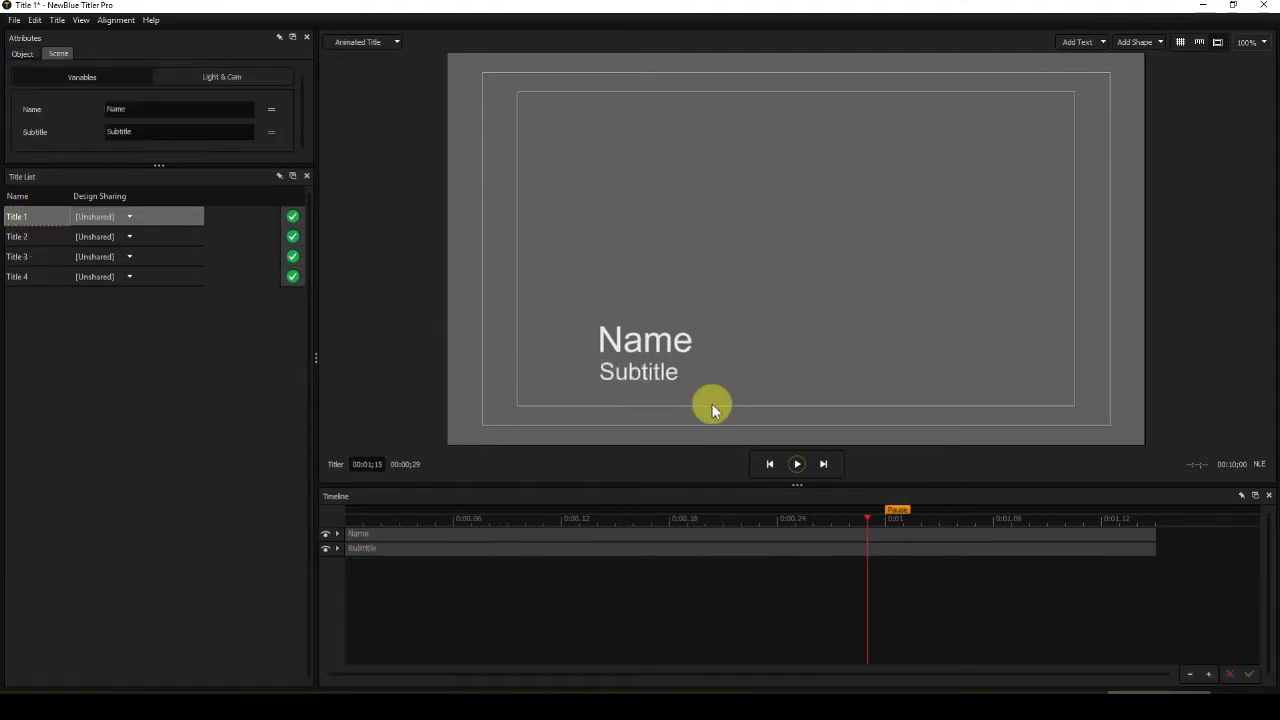
click(665, 373)
key(Delete)
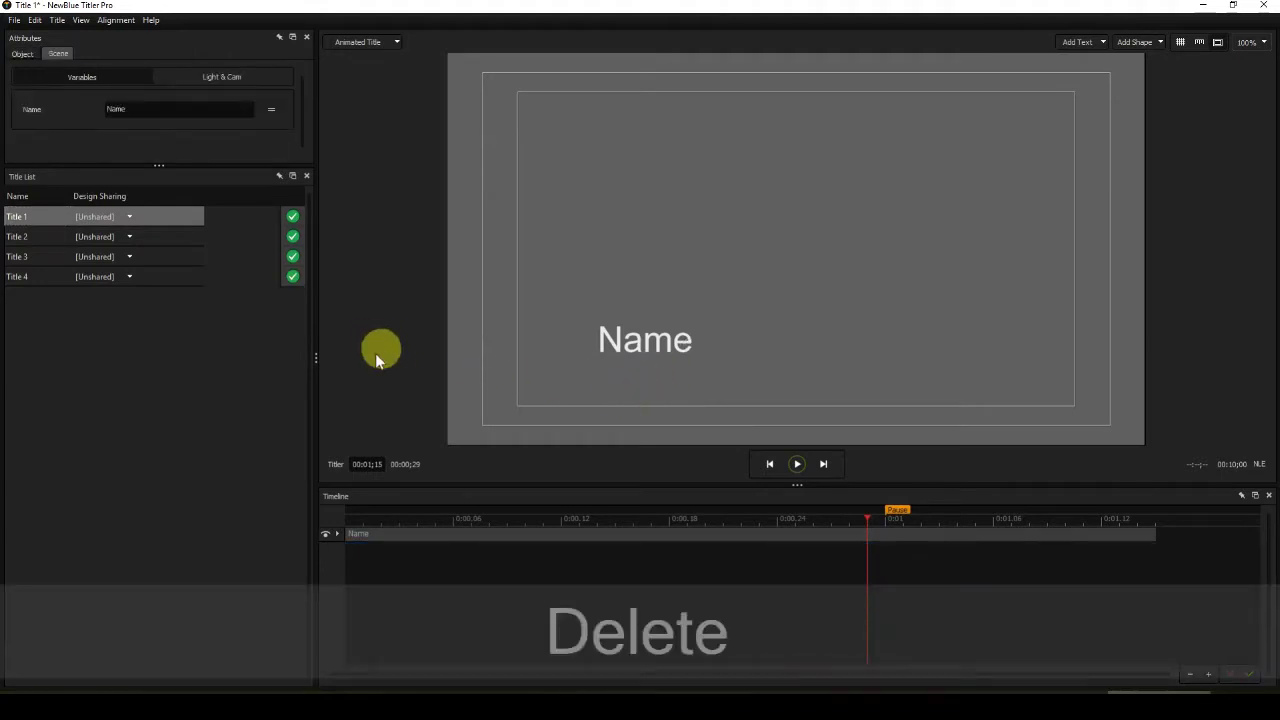
Set the Name text of Title 1 to 'Title 1' and Title 2 to 'Title 2'
click(639, 343)
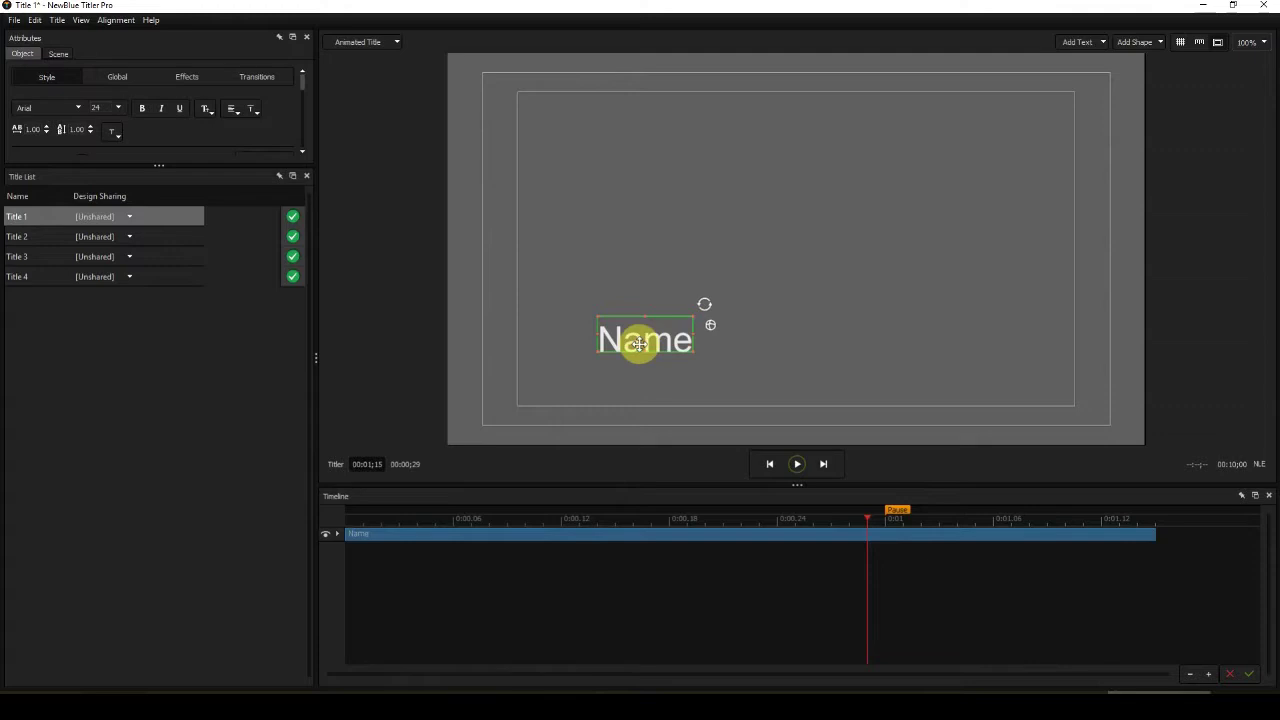
double_click(639, 343)
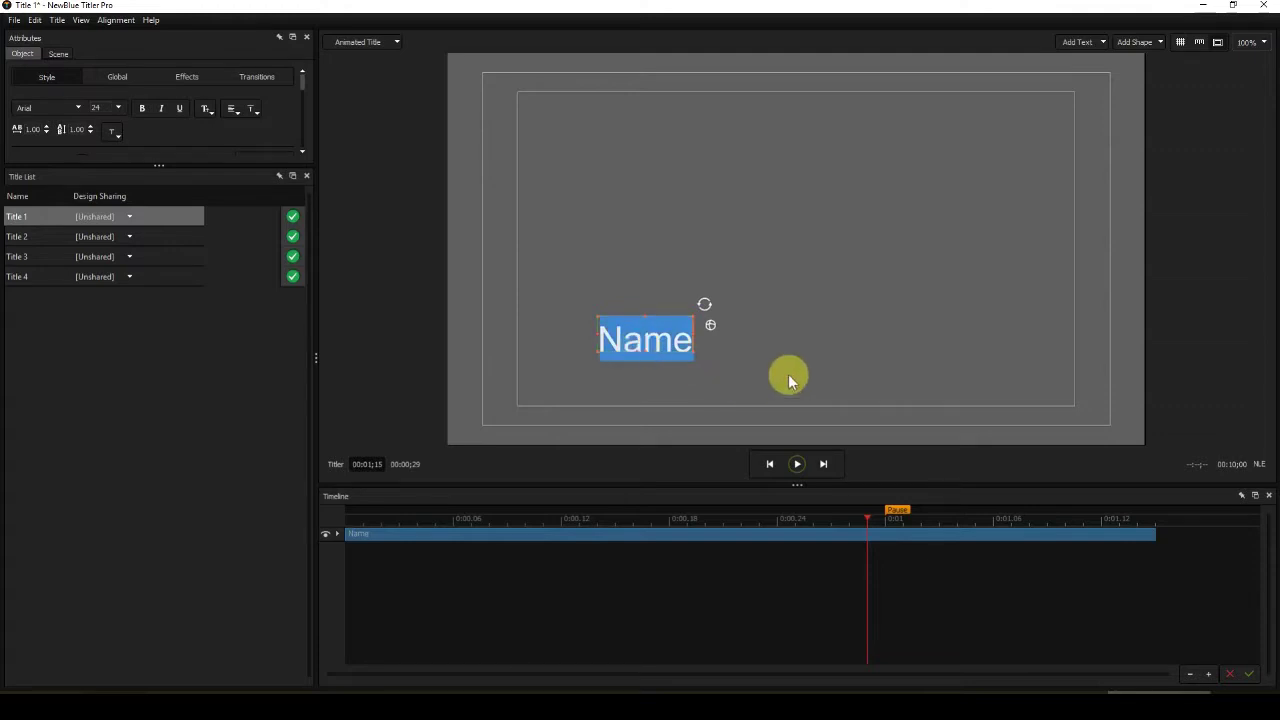
text(Tit)
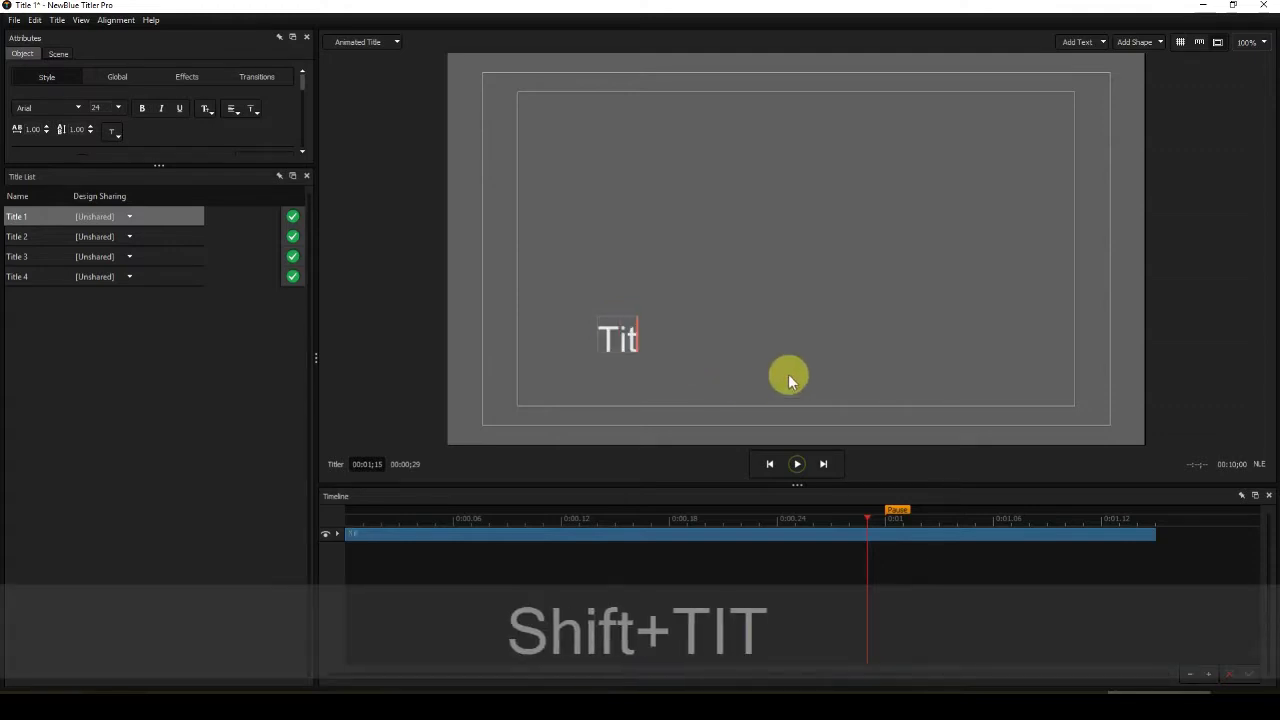
text(le 1)
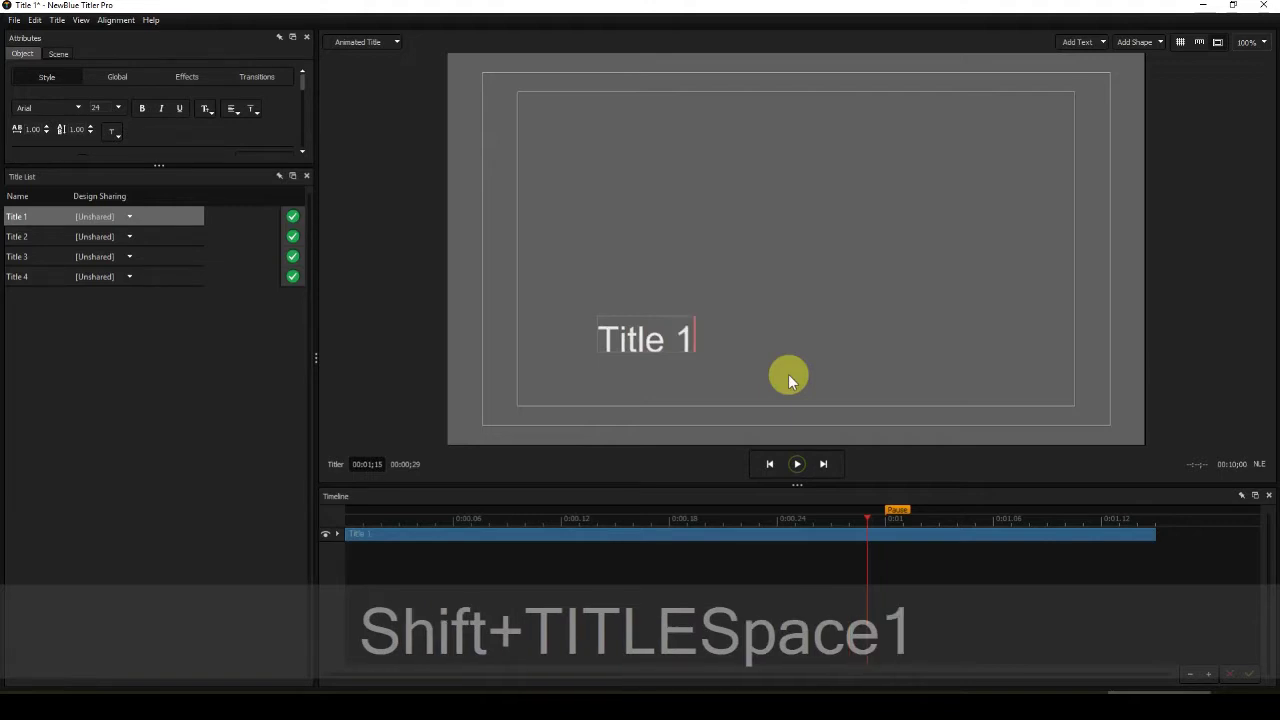
click(760, 382)
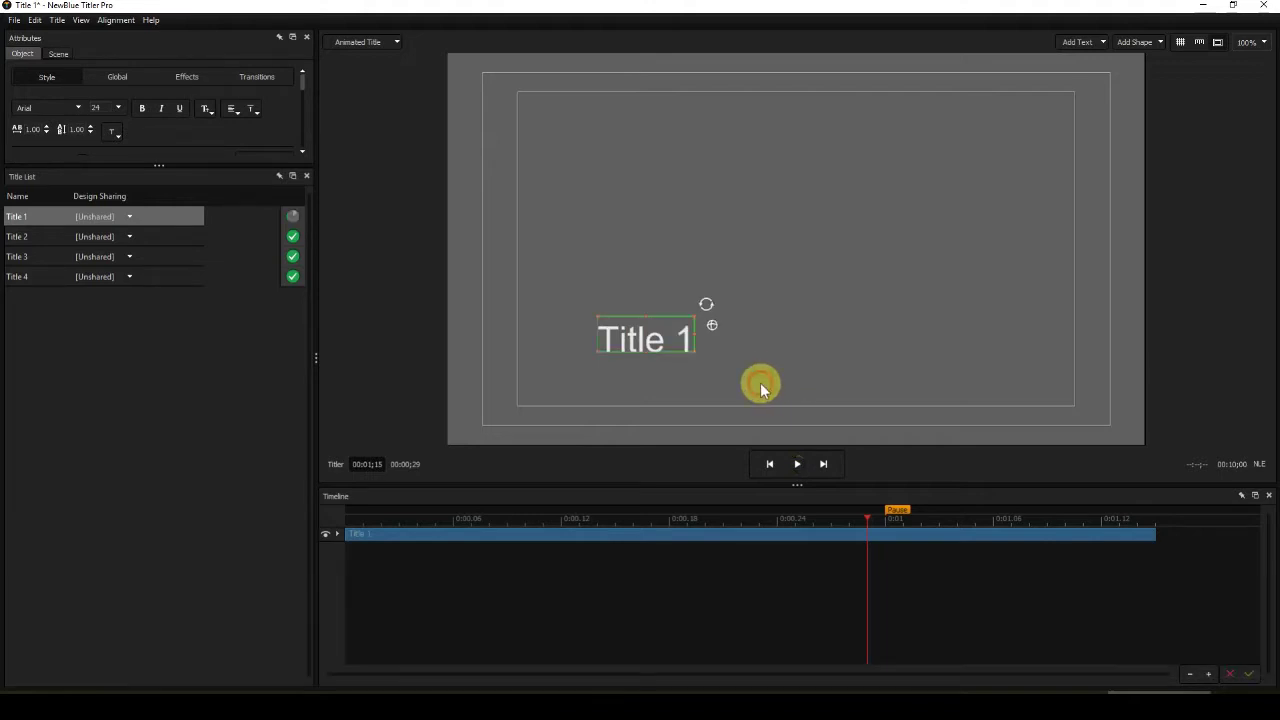
click(44, 237)
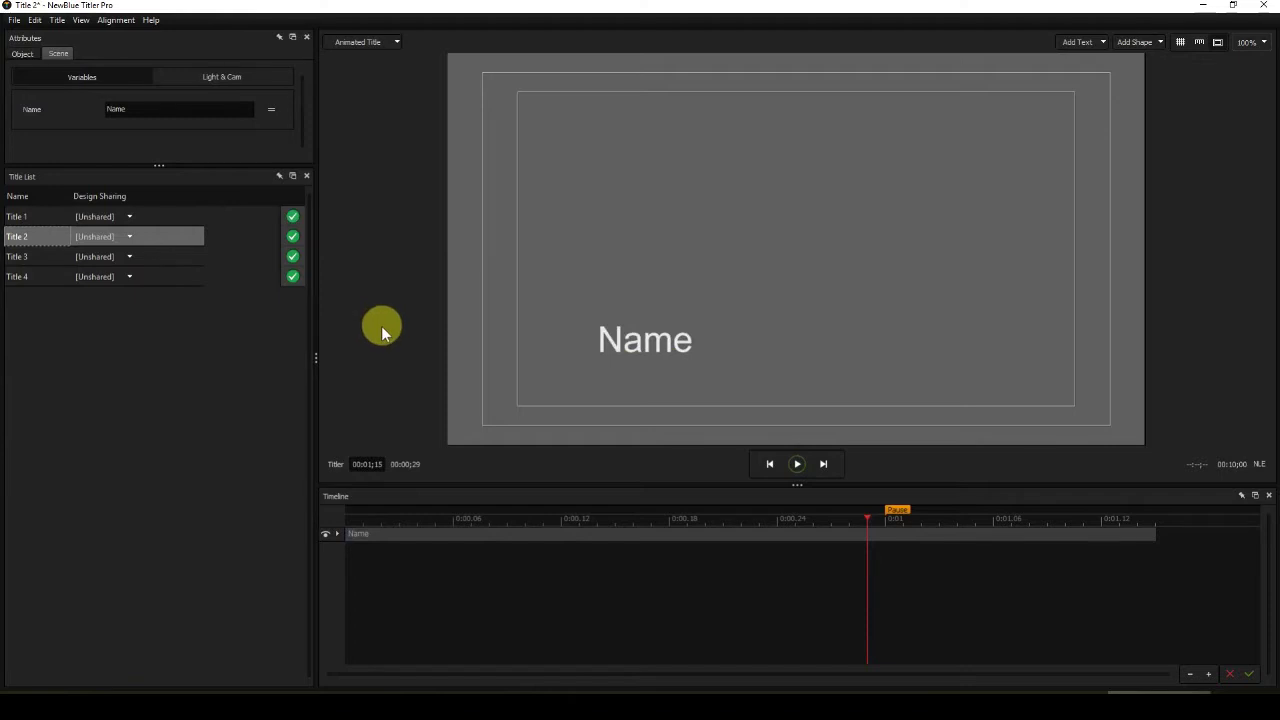
double_click(647, 345)
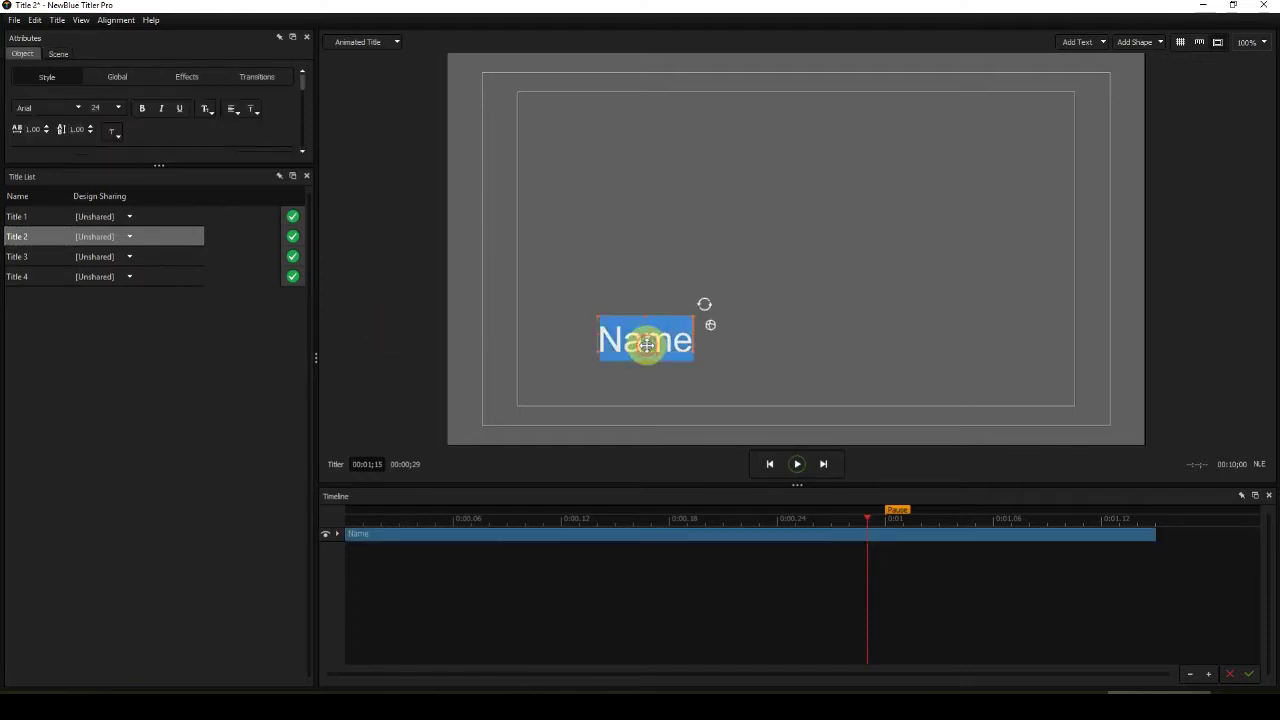
text(Ti)
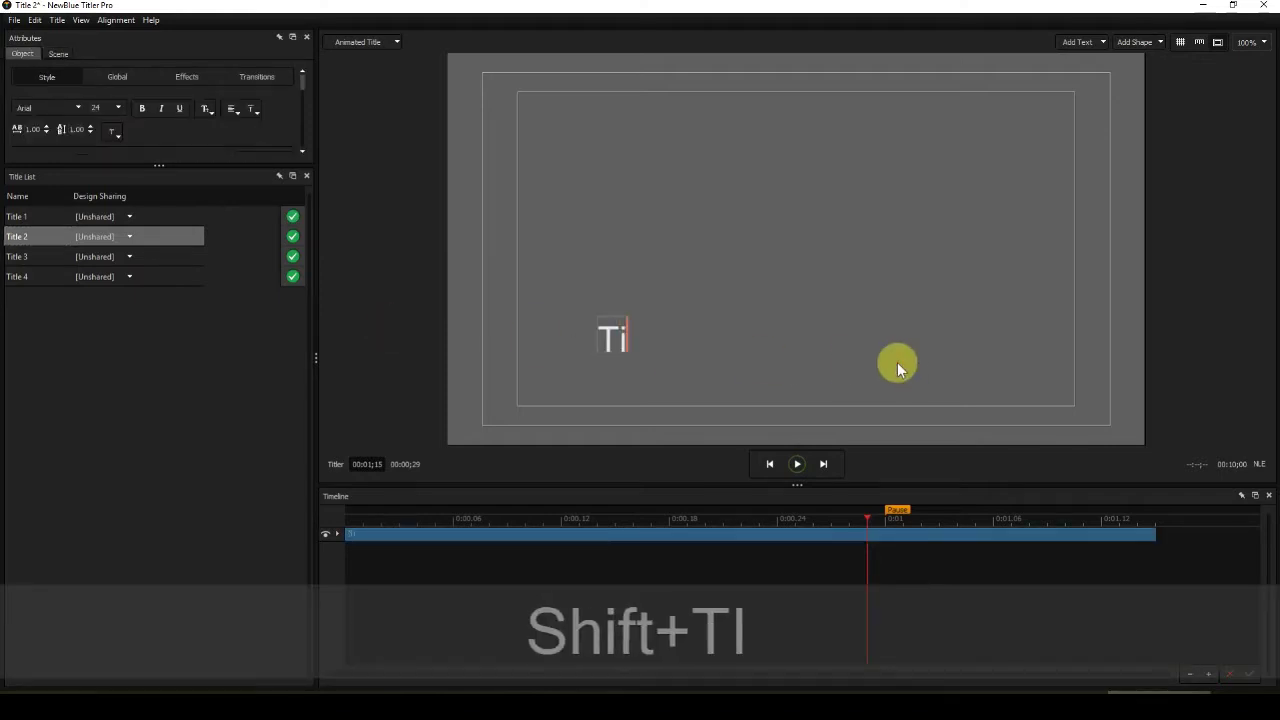
text(tle 2)
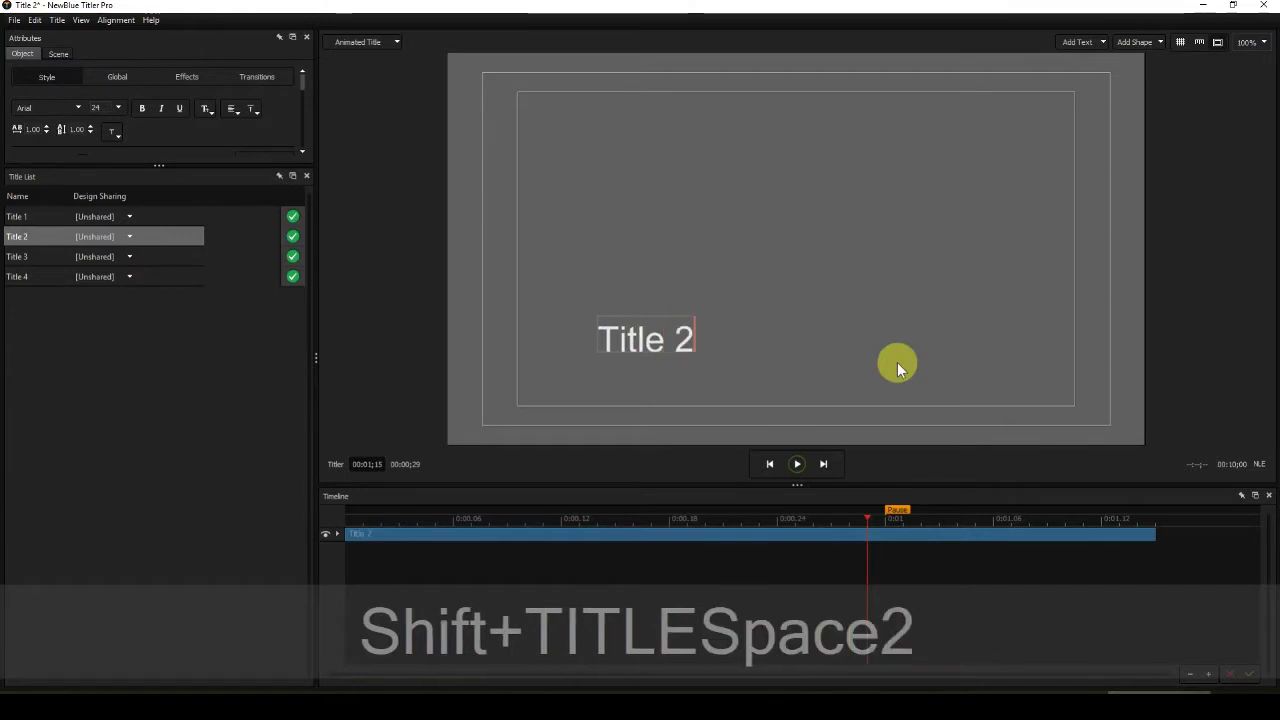
click(849, 356)
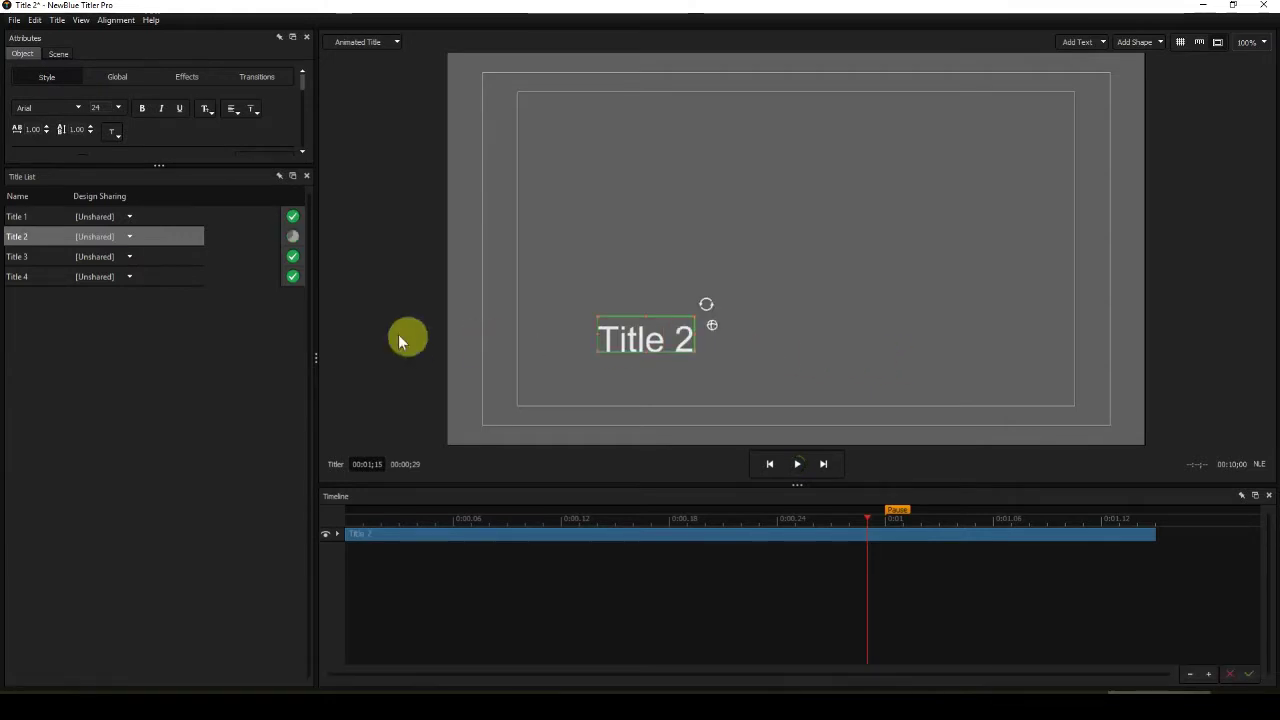
Replace Title 3's Name text with 'Simple' and Title 4's with 'Complex'
click(30, 258)
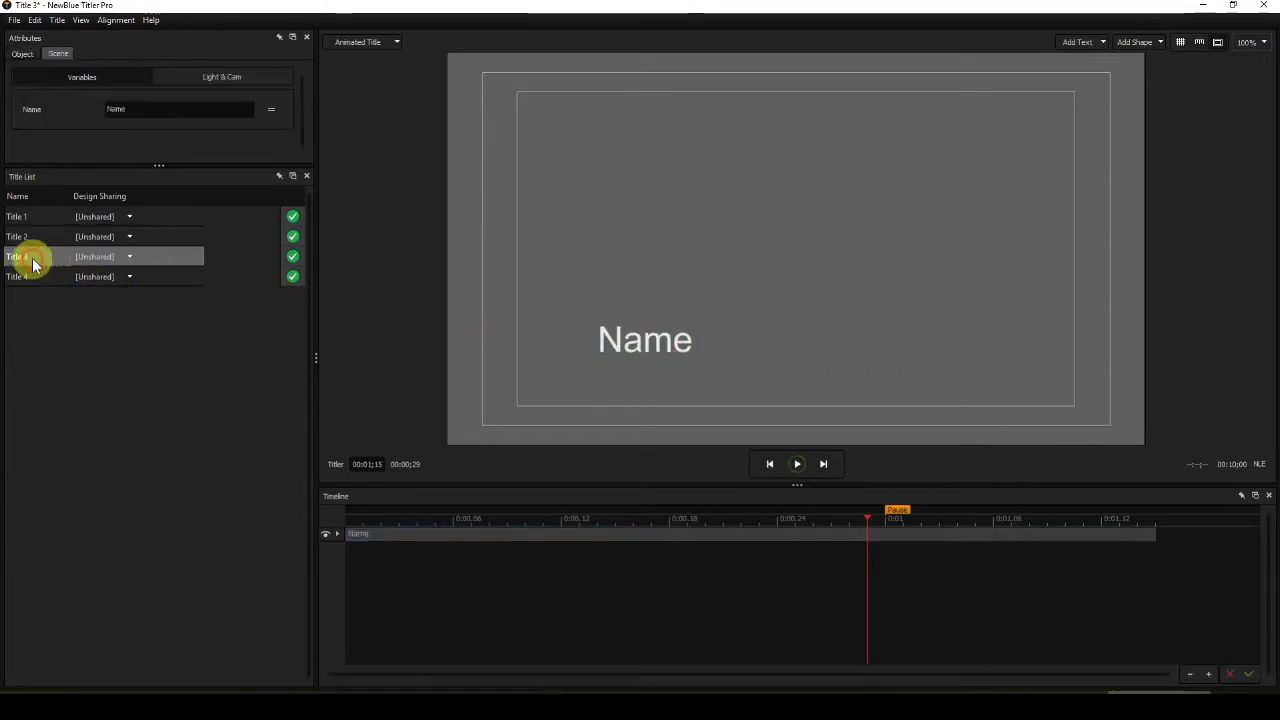
click(644, 346)
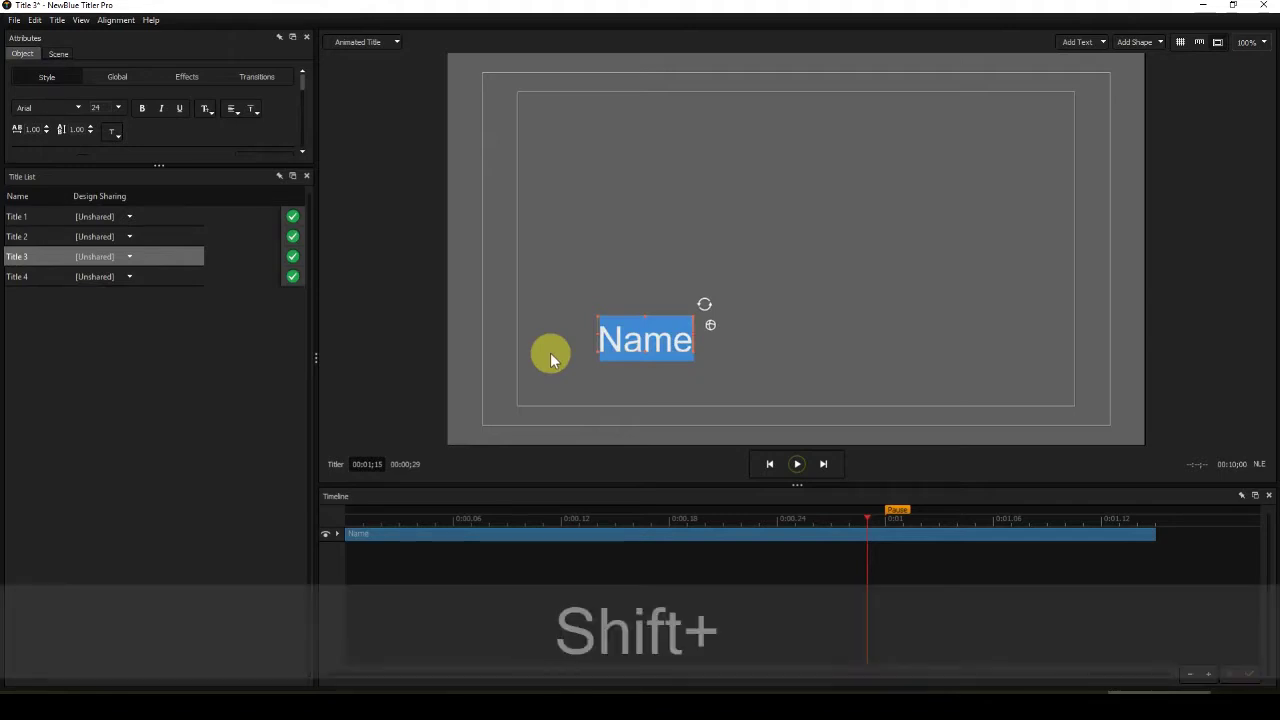
text(Simple)
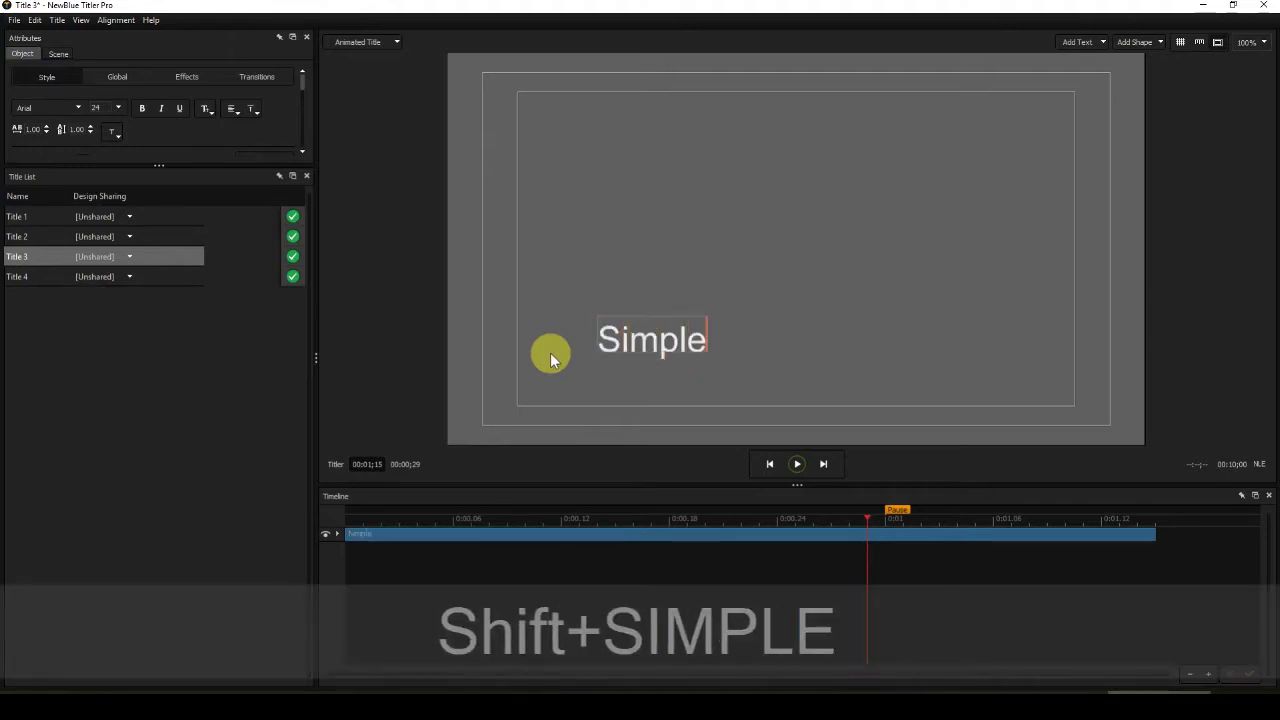
click(612, 392)
click(18, 280)
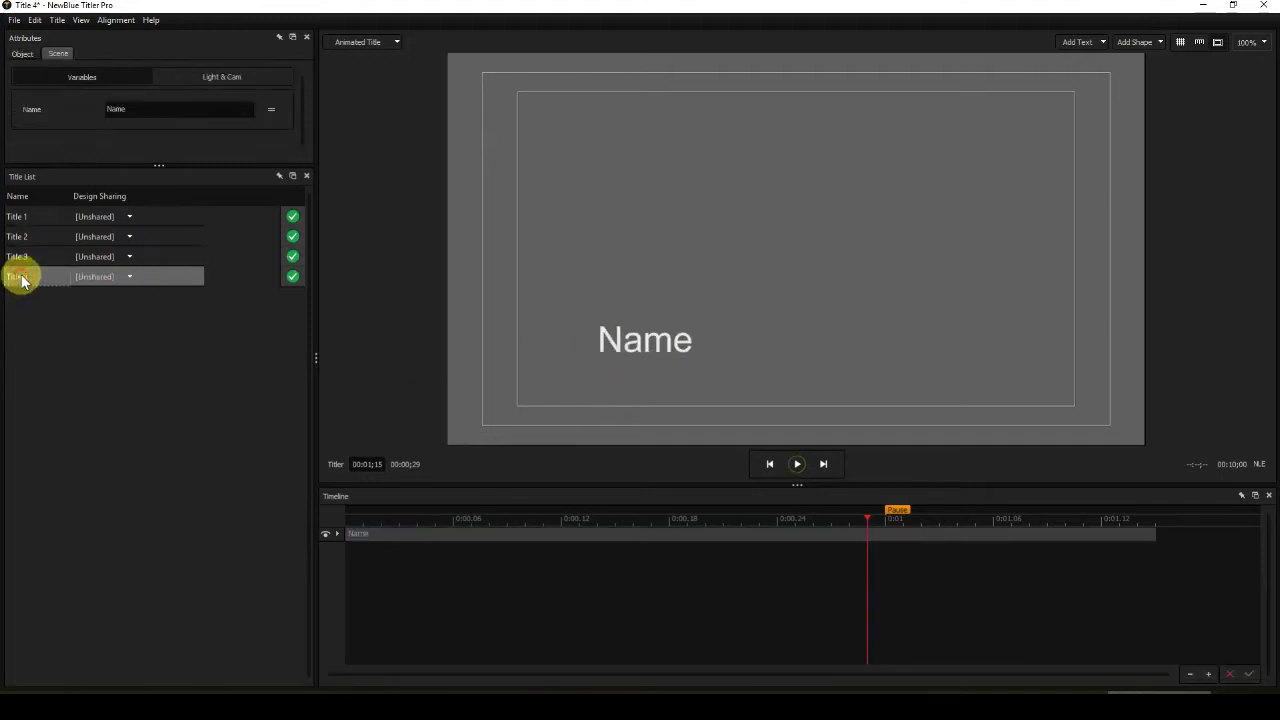
click(645, 342)
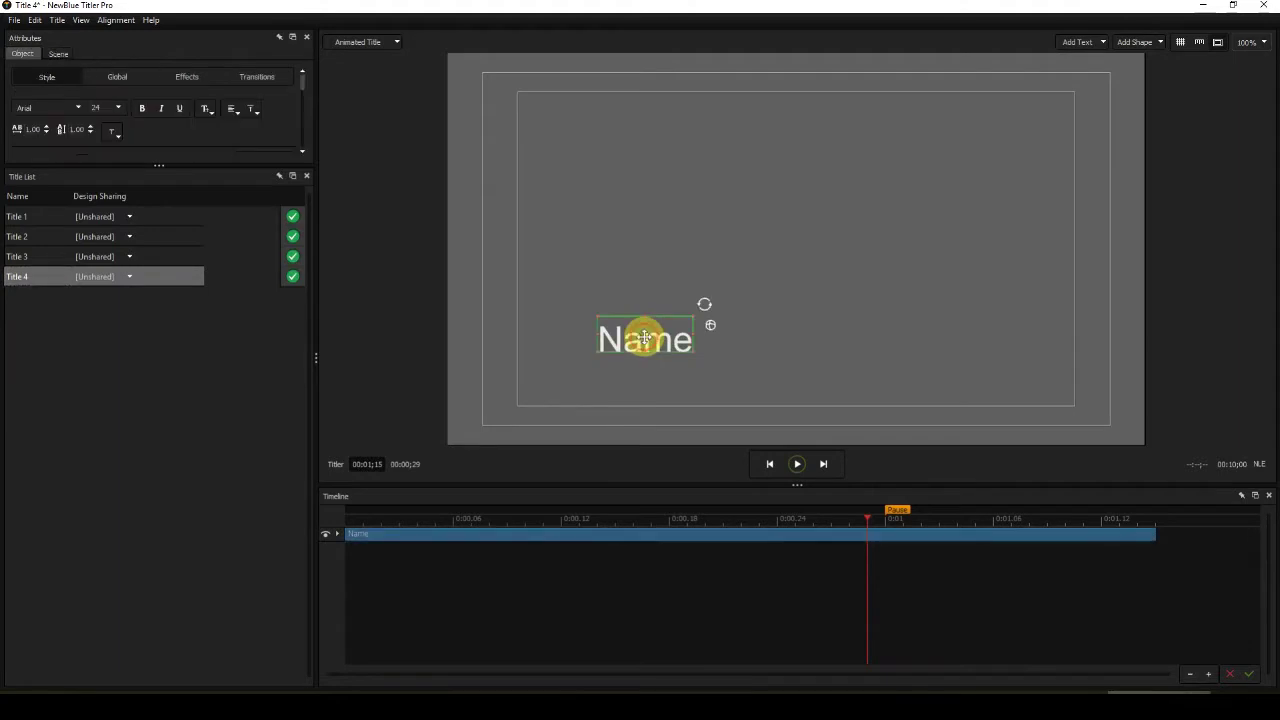
double_click(651, 336)
text(C)
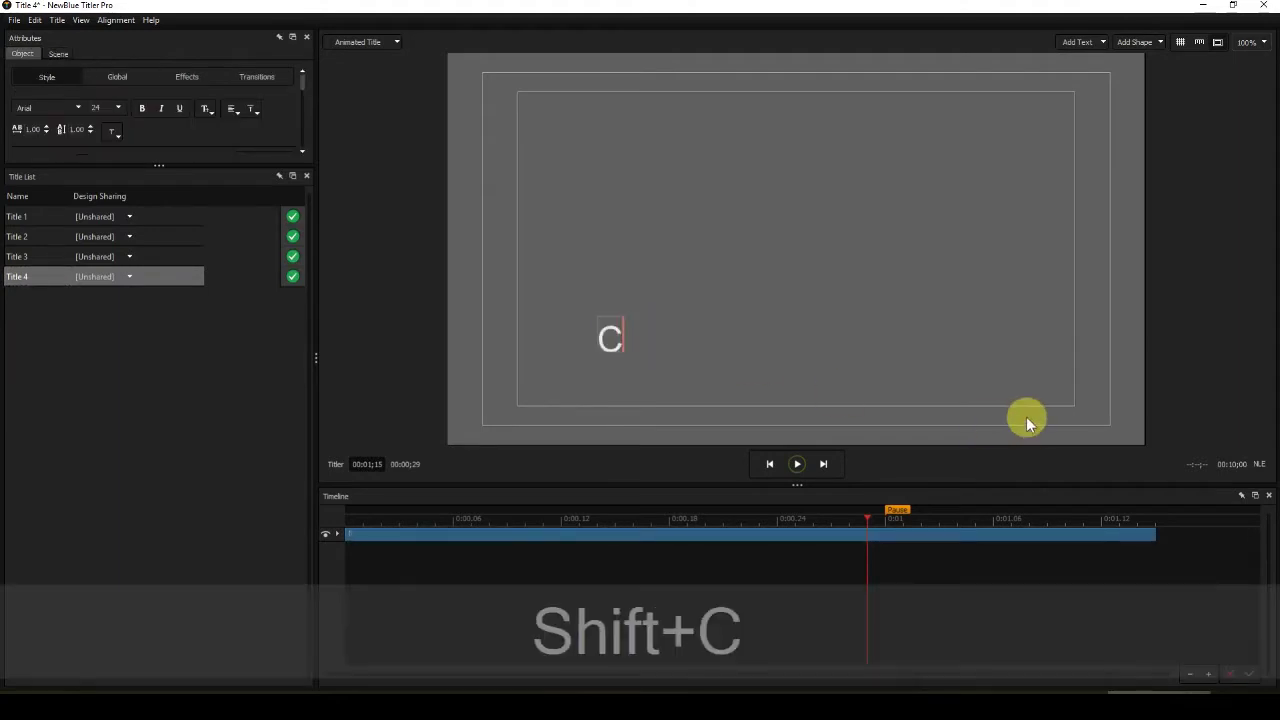
text(omplex)
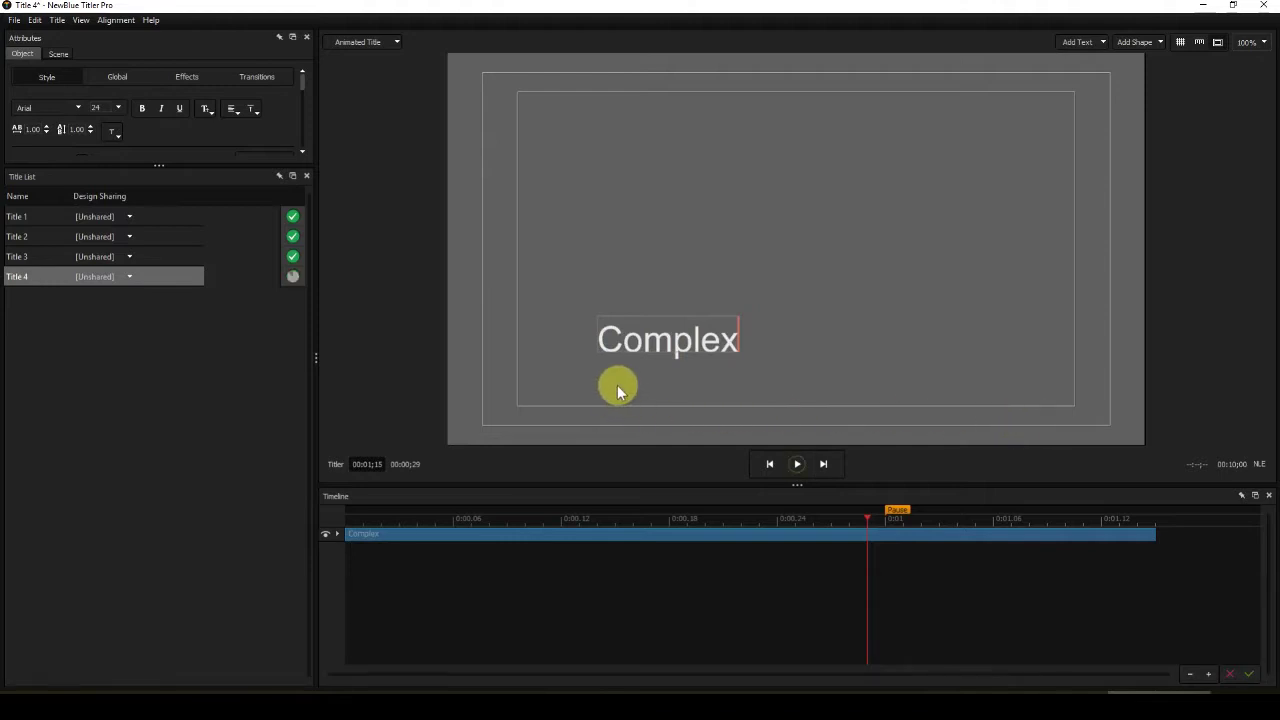
click(615, 383)
Move Title 1 text top-left, Title 2 top-right, Simple lower-left, Complex lower-right
click(23, 216)
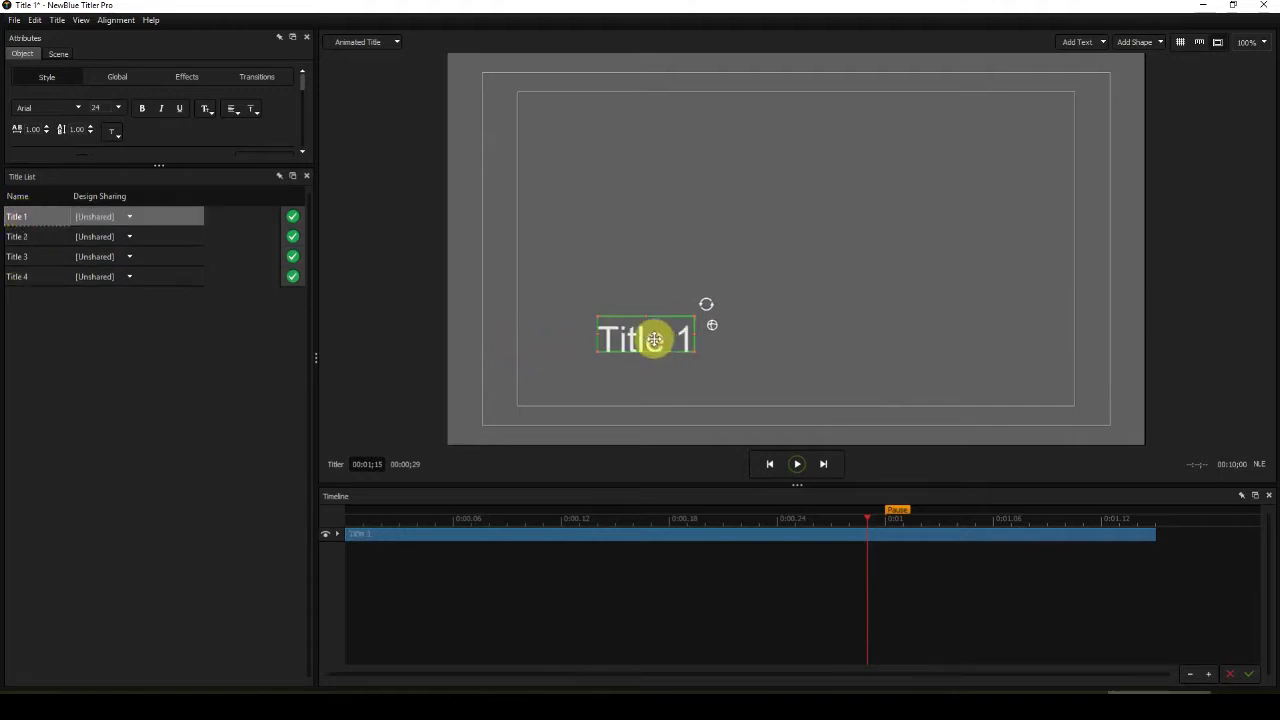
drag(654, 341, 597, 131)
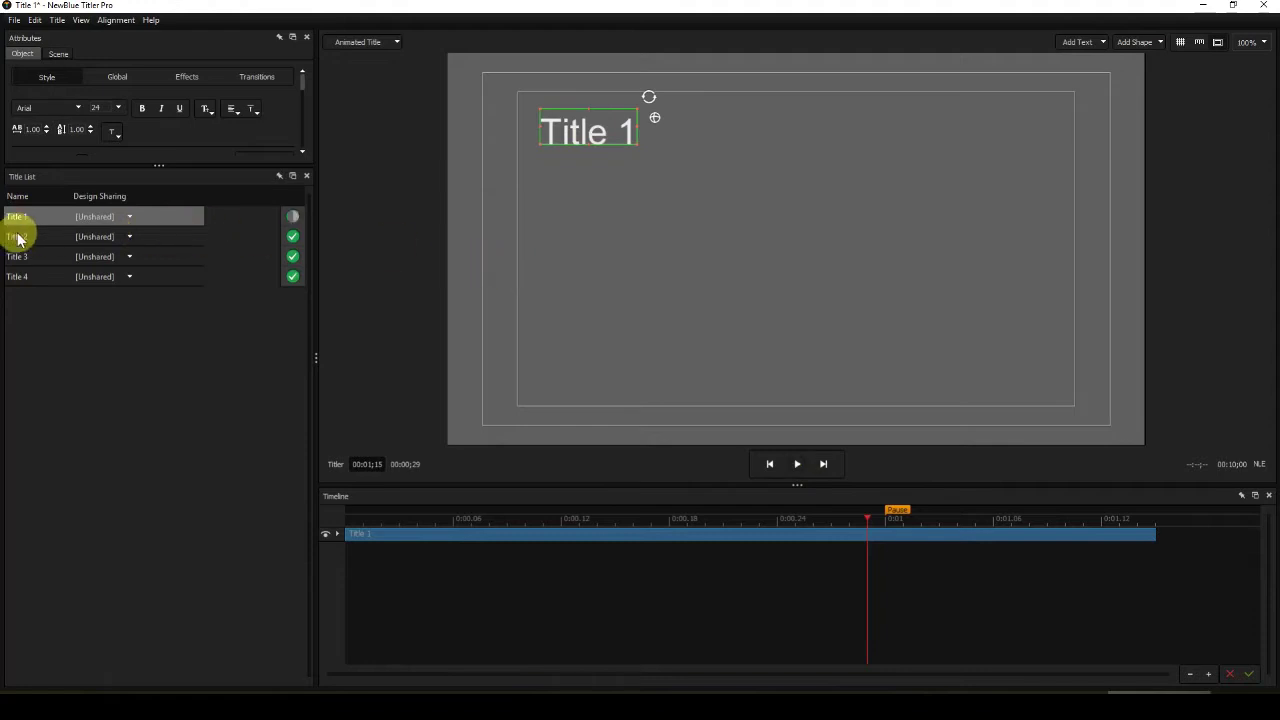
click(15, 236)
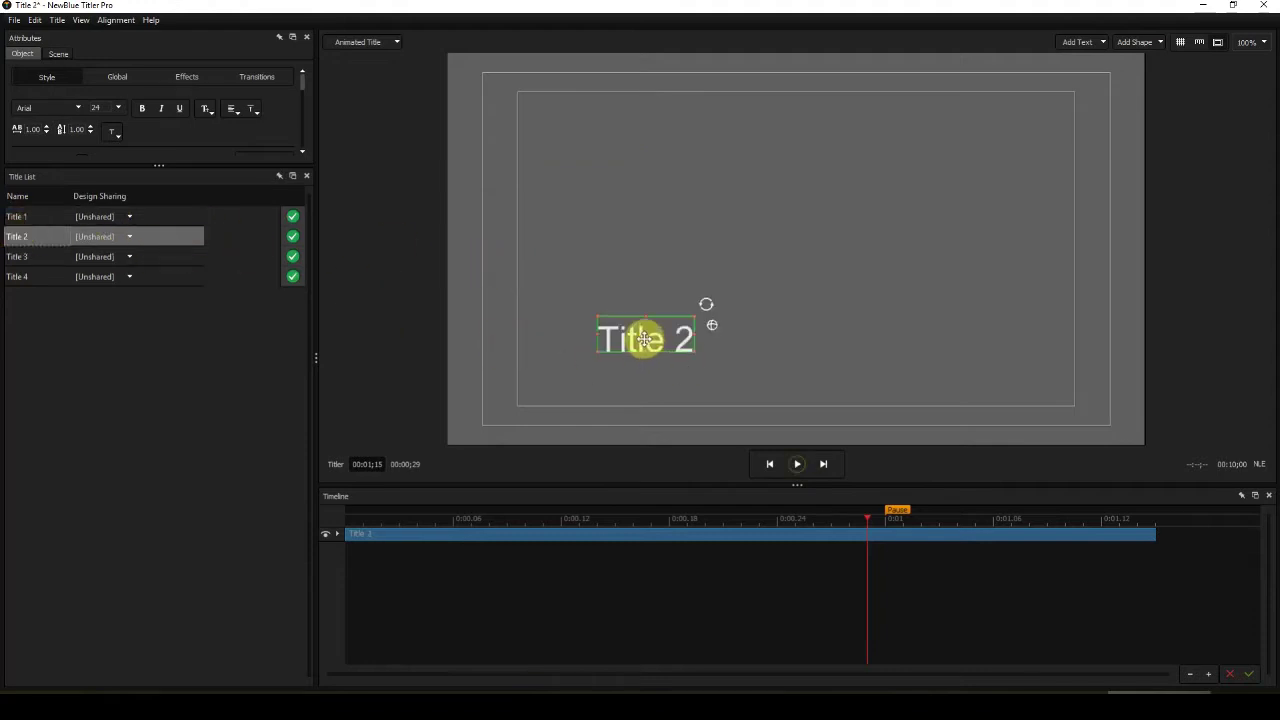
drag(646, 337, 1022, 132)
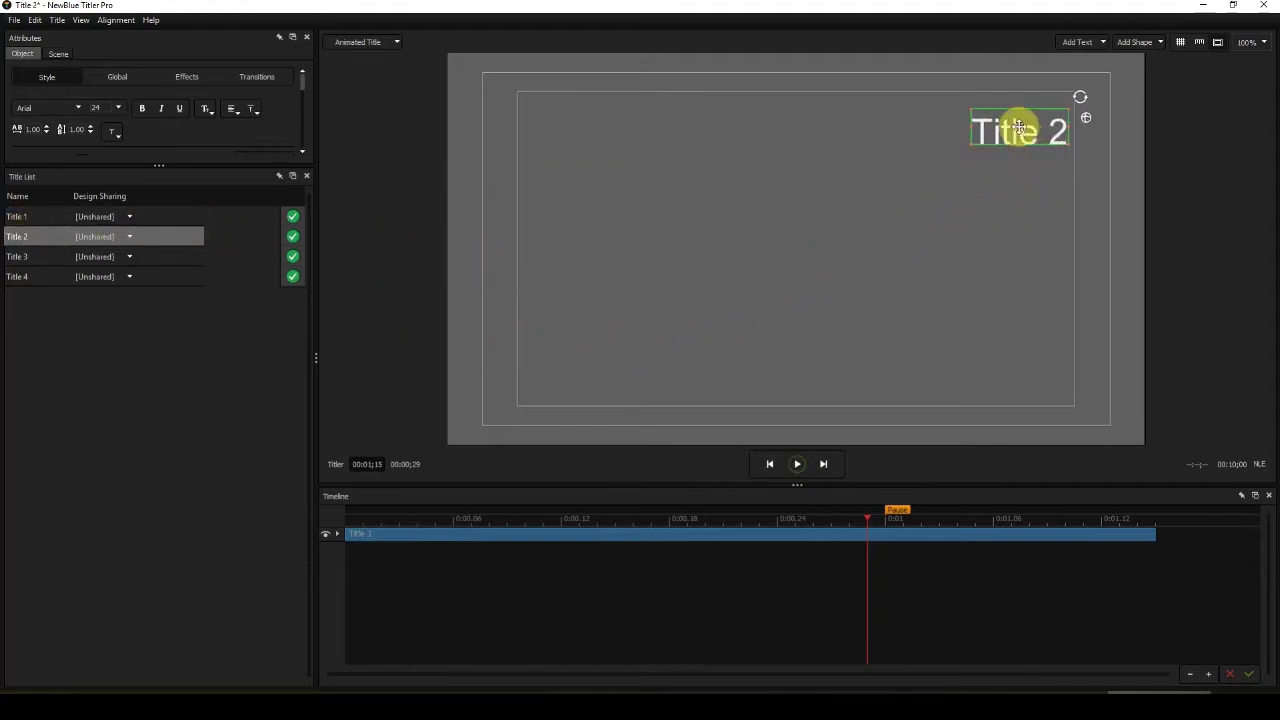
click(22, 259)
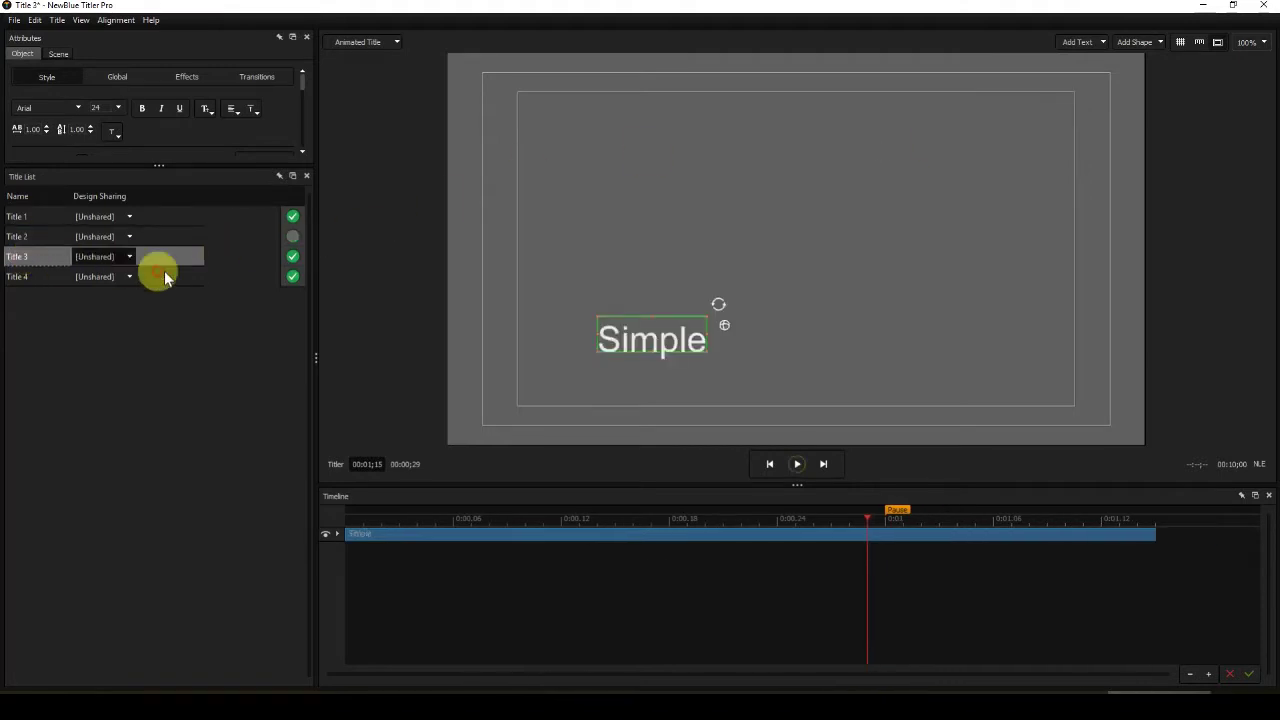
drag(667, 339, 599, 381)
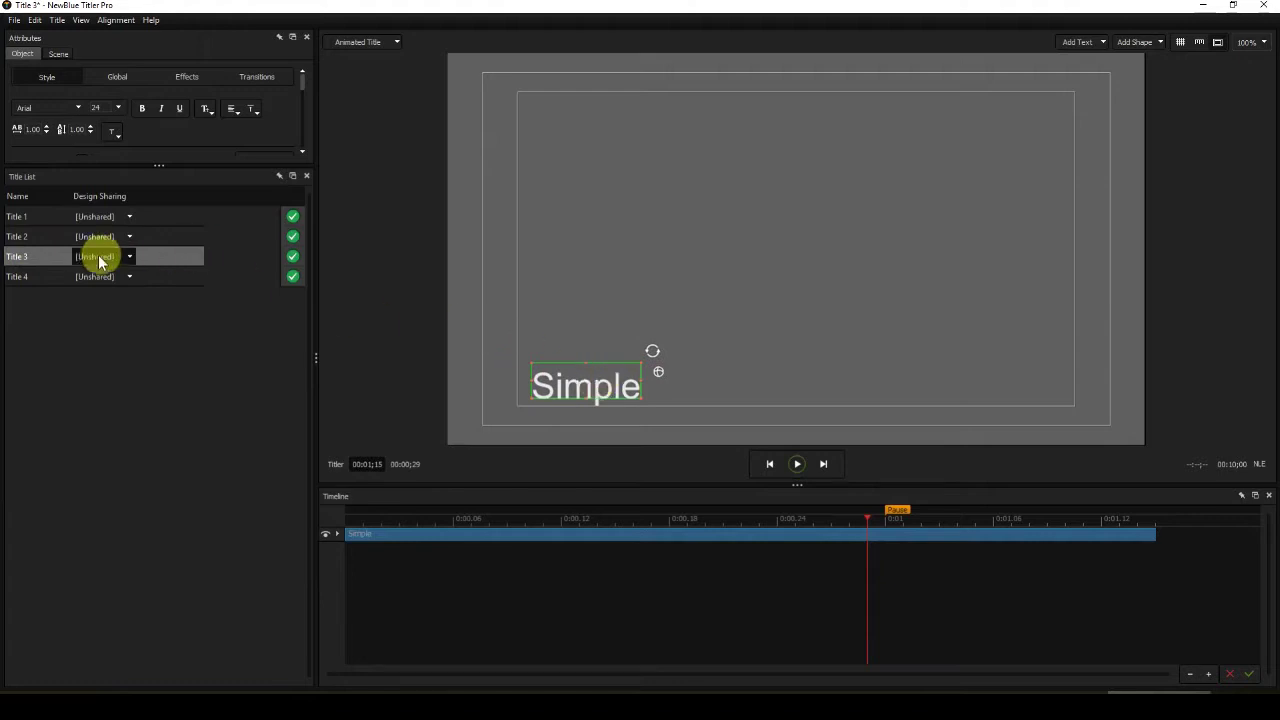
click(30, 278)
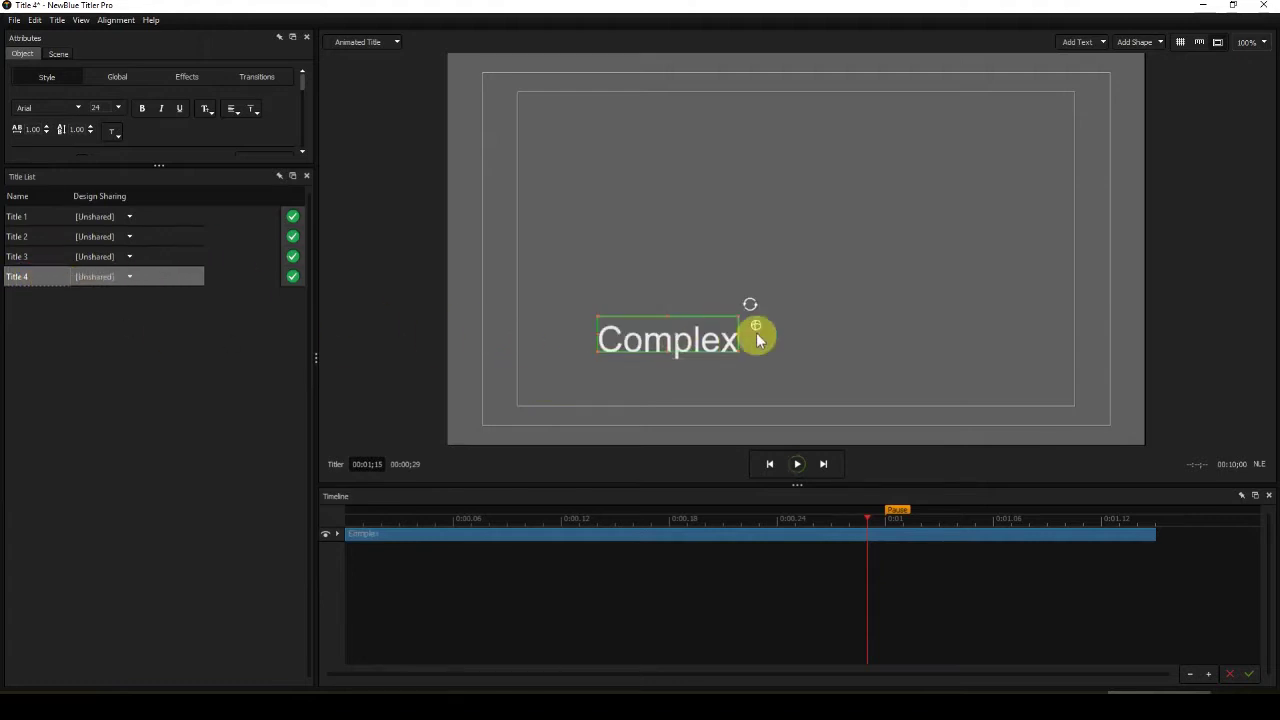
drag(674, 337, 1003, 386)
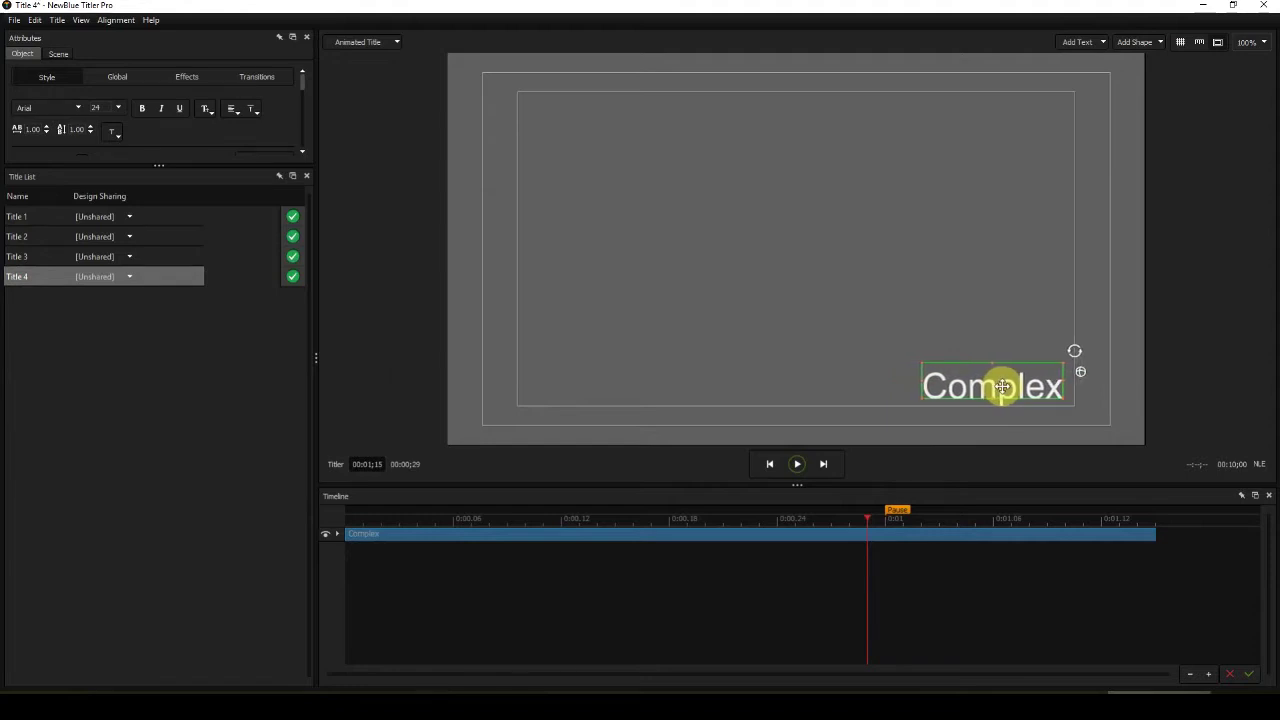
Change Title 1's 3D Face colour from white to red
click(20, 217)
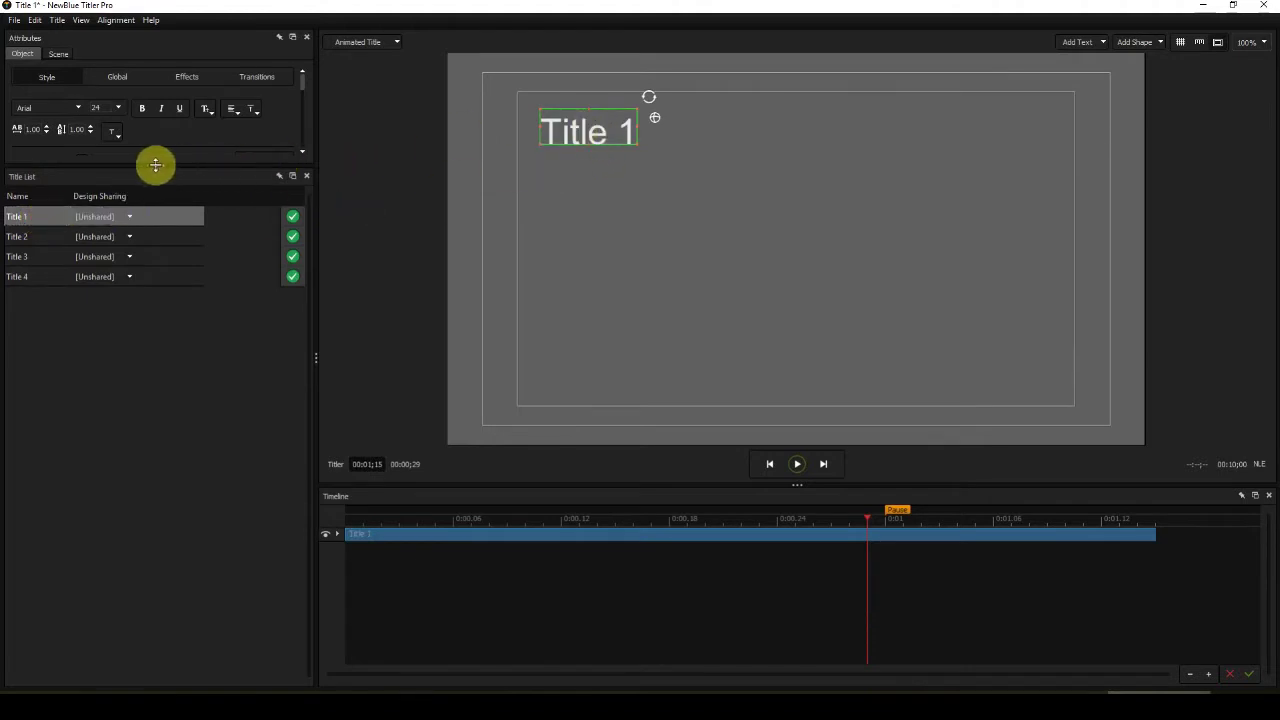
drag(157, 164, 150, 283)
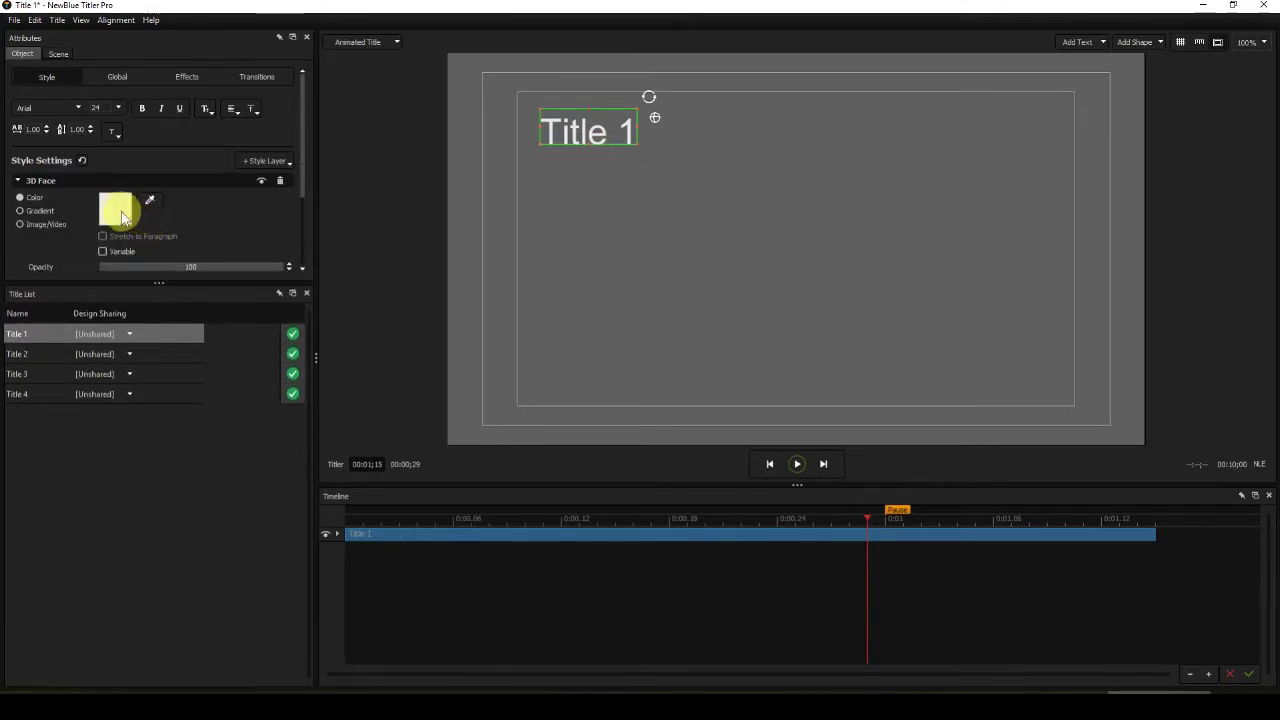
click(1, 222)
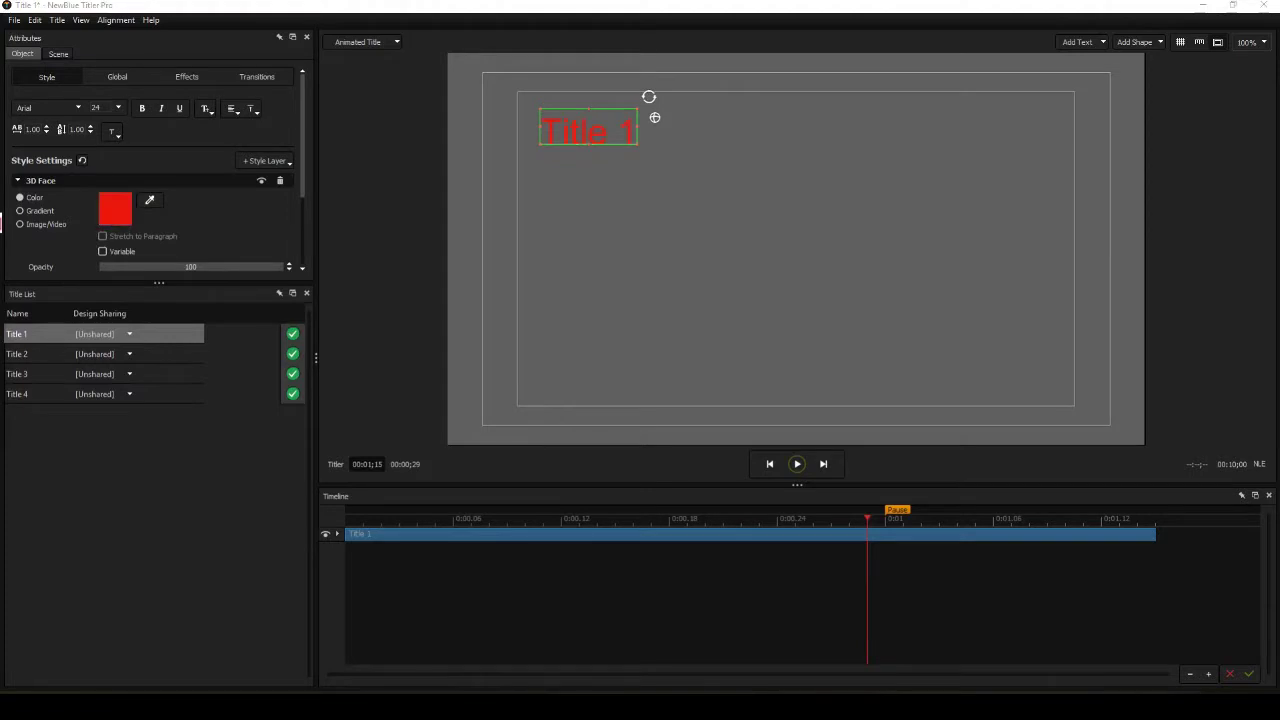
drag(1, 222, 897, 168)
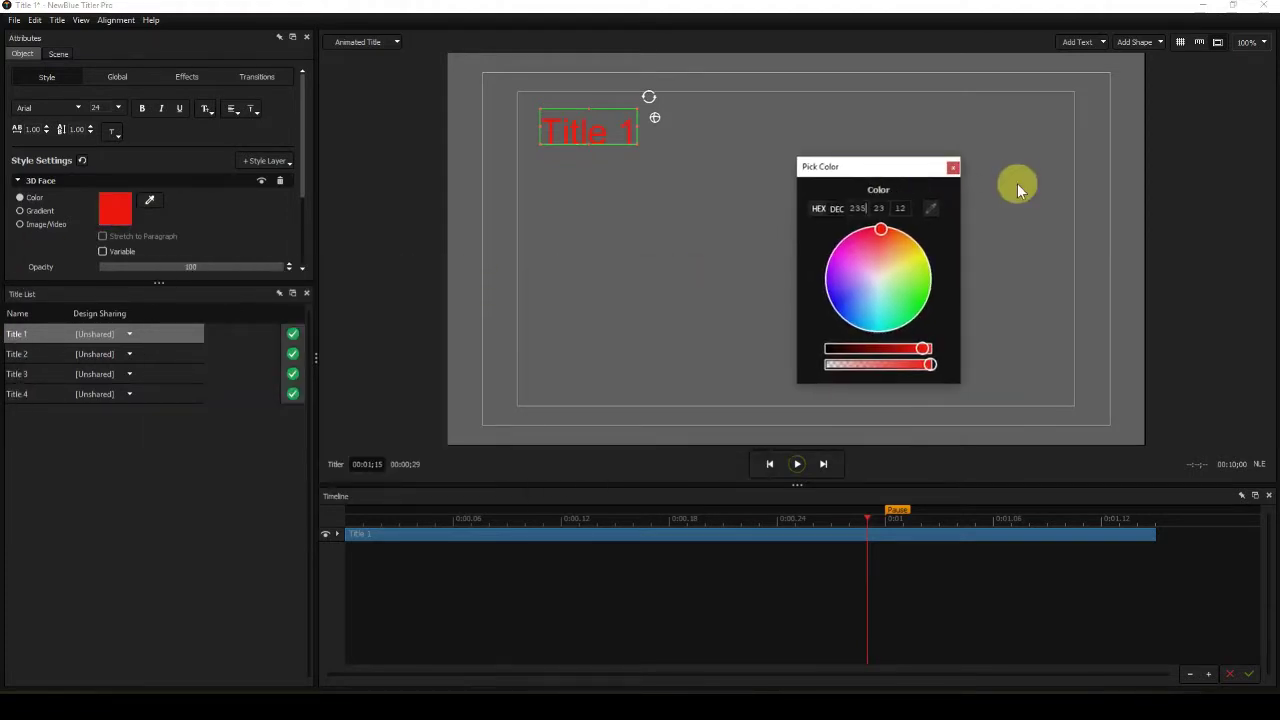
click(953, 168)
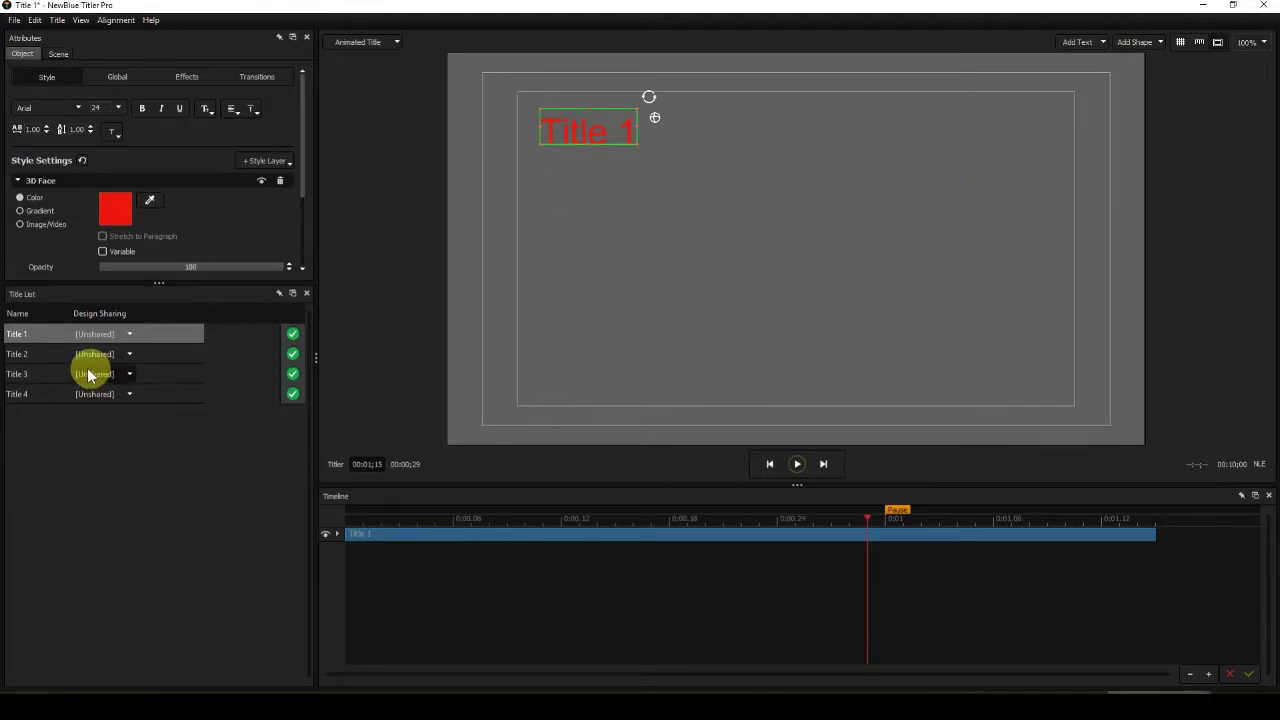
Set Title 2's text face colour to green
click(47, 358)
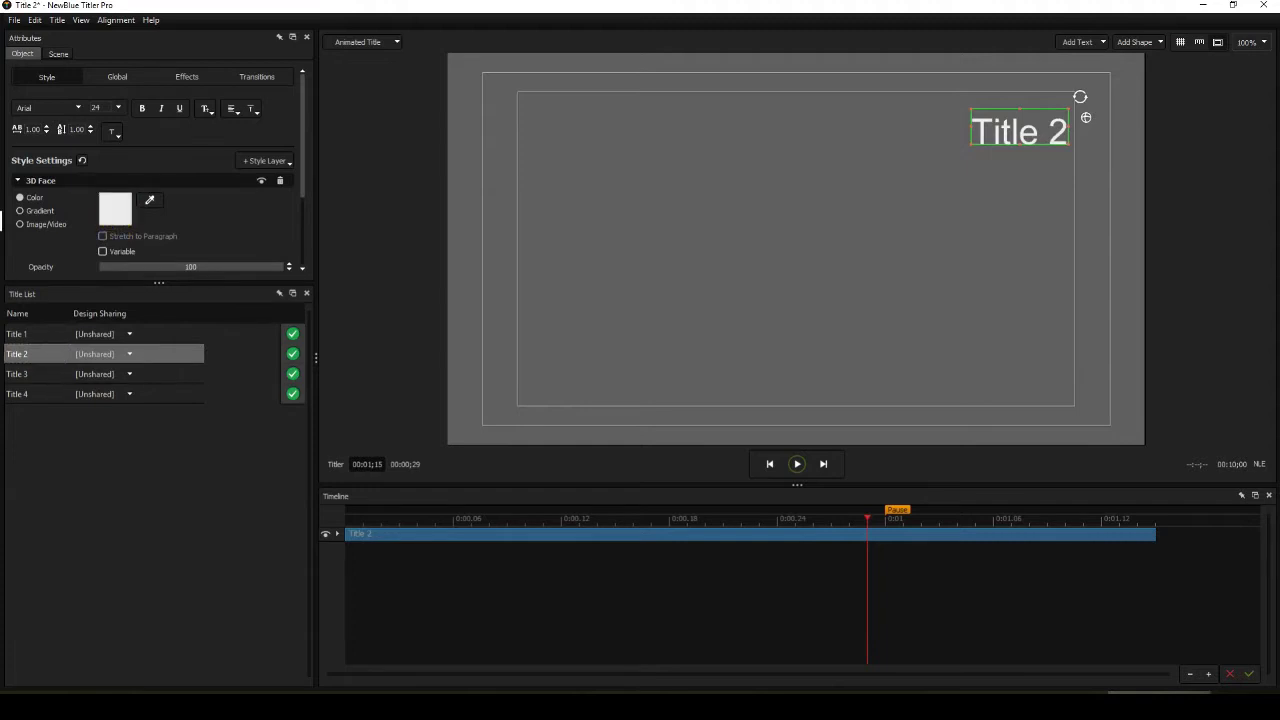
click(115, 208)
drag(724, 238, 829, 137)
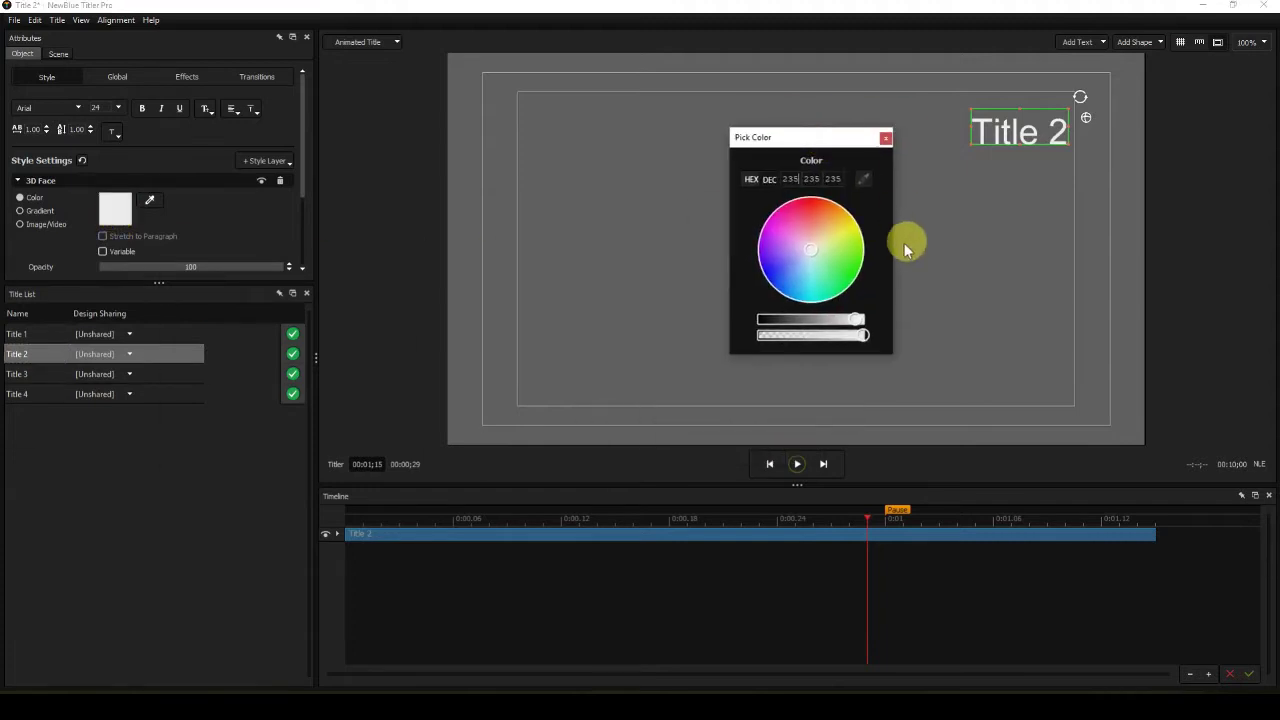
click(843, 285)
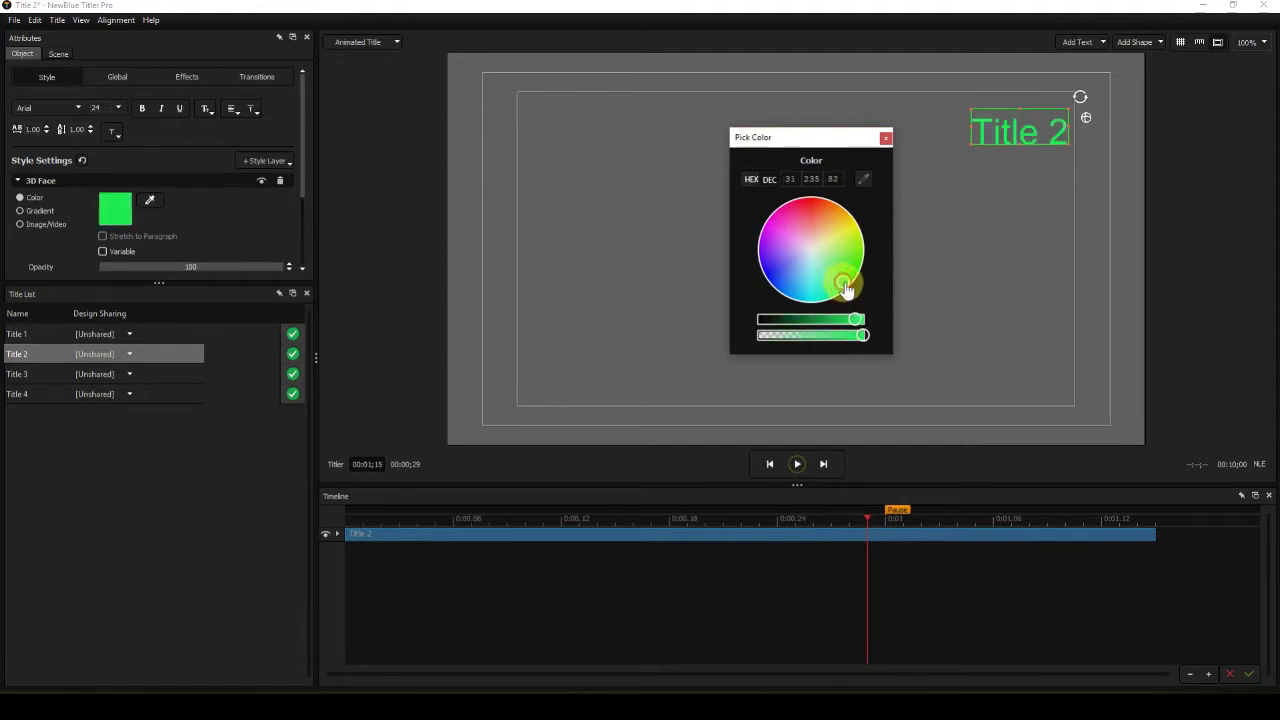
click(885, 139)
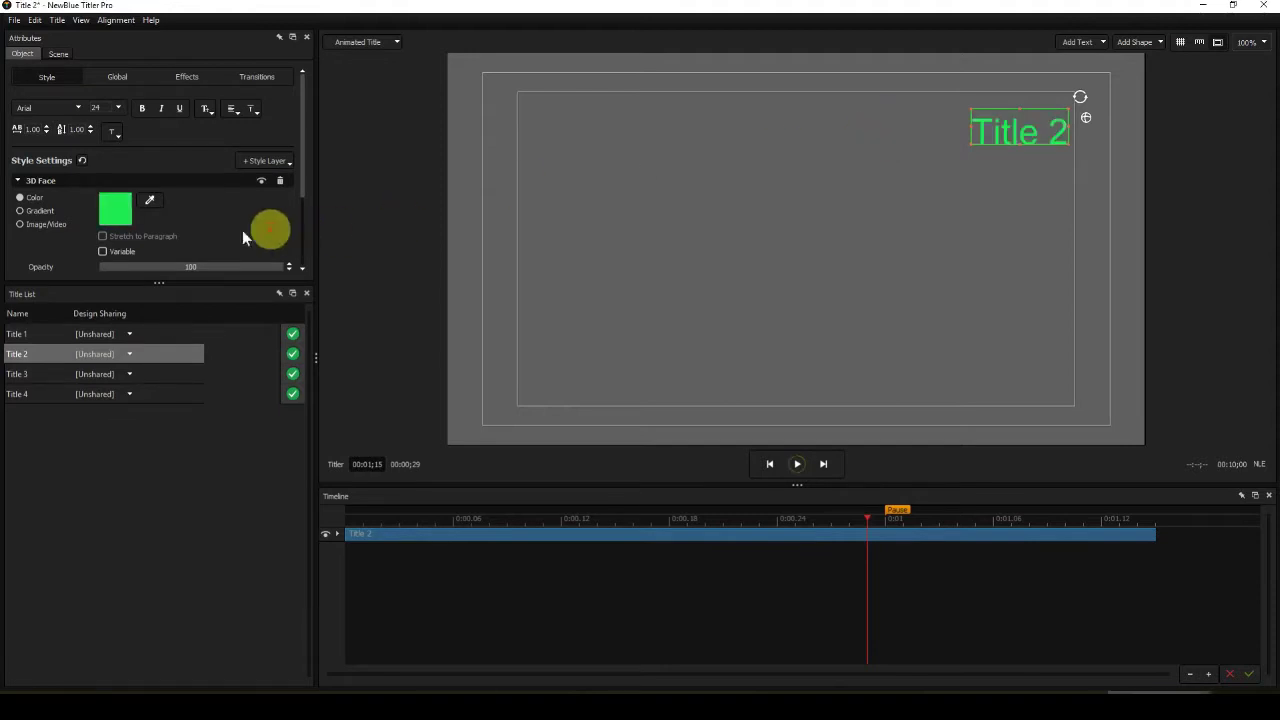
Set Title 3's Simple text face colour to yellow
click(20, 375)
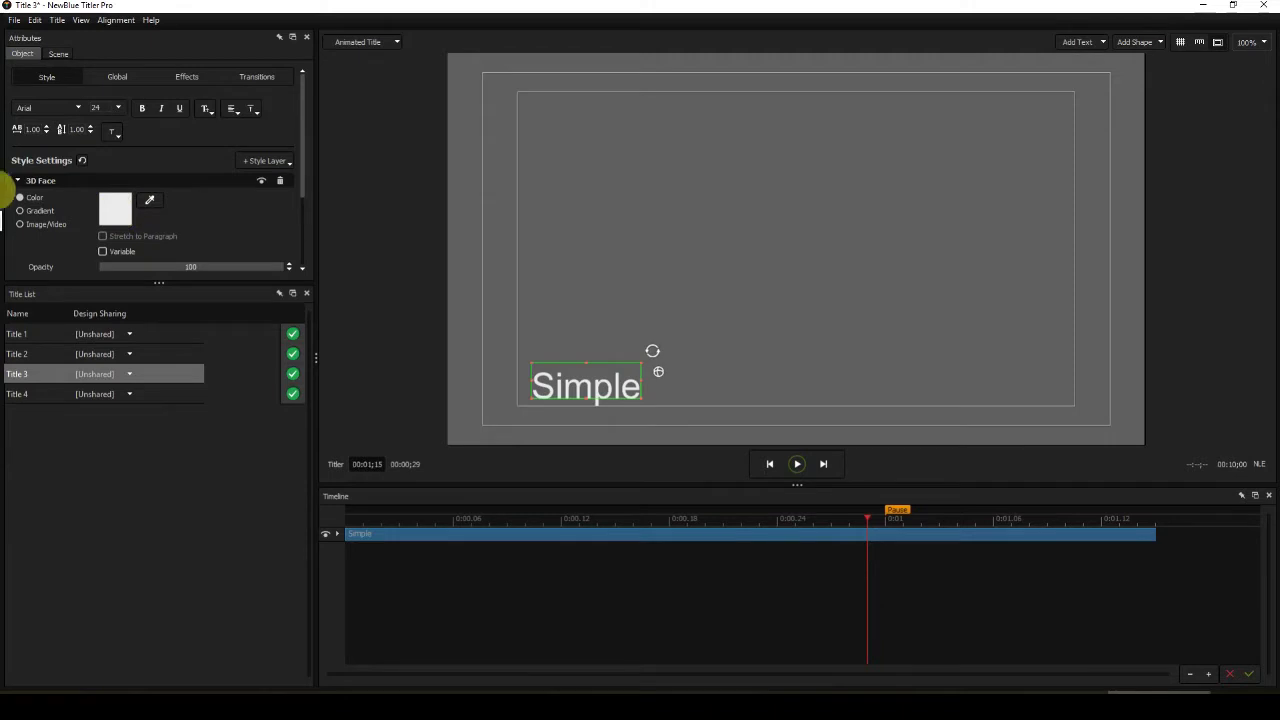
click(110, 218)
drag(110, 224, 726, 112)
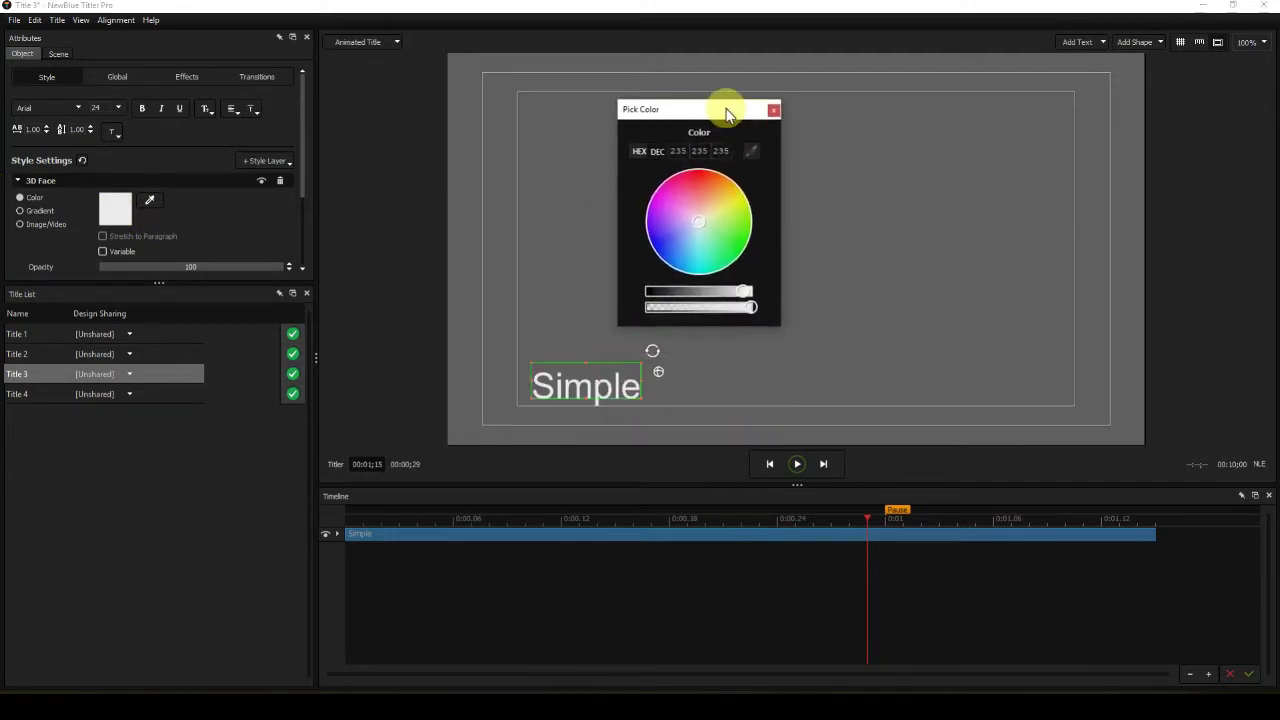
click(735, 196)
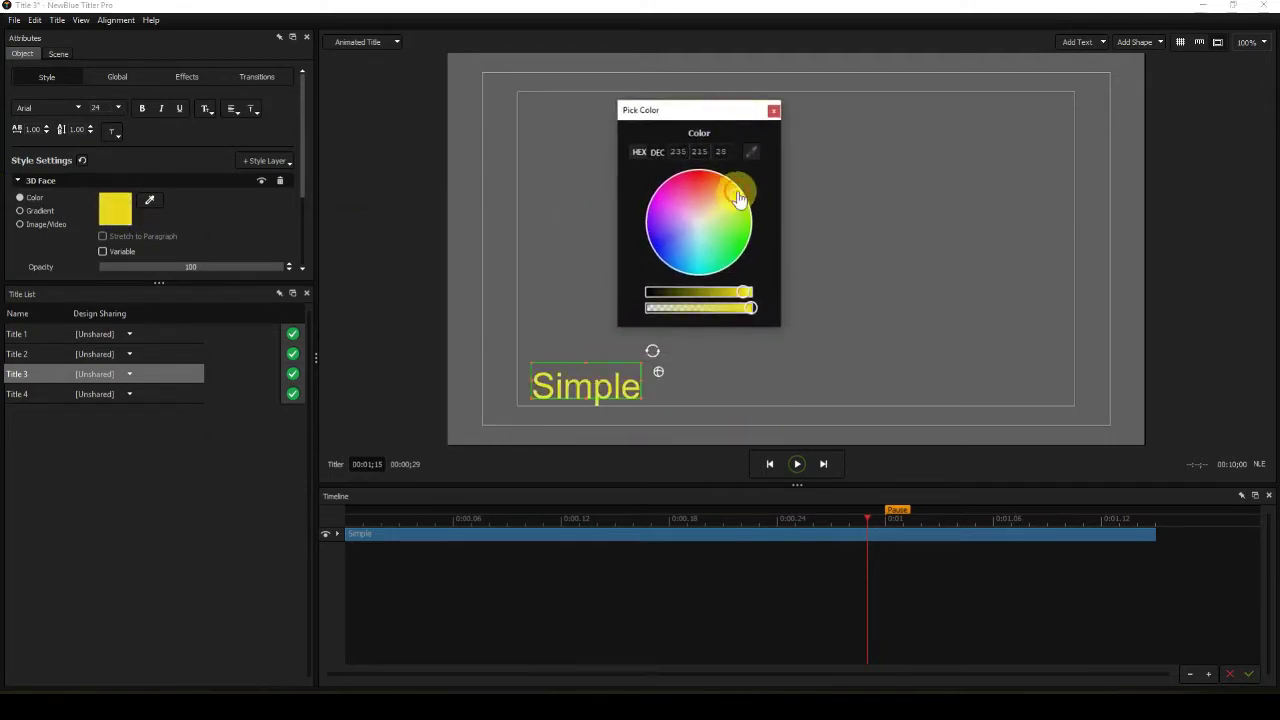
click(773, 111)
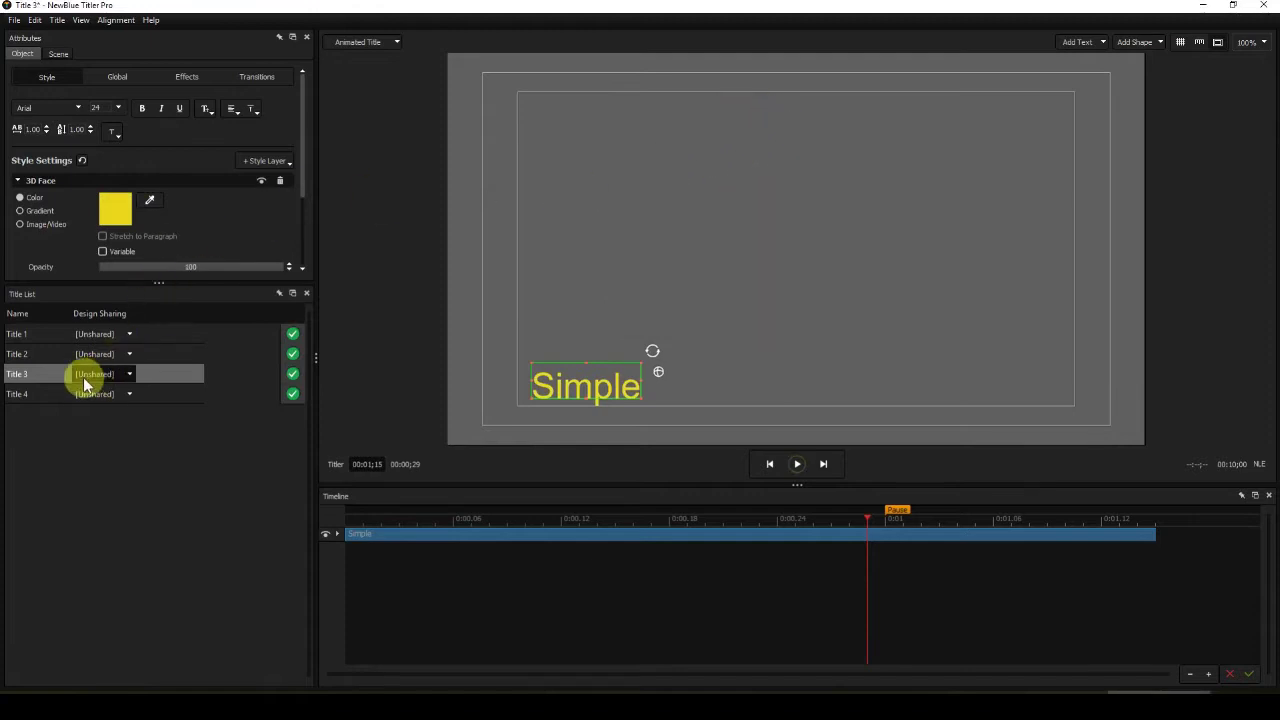
Step through Titles 1 to 4 to compare their designs
click(49, 333)
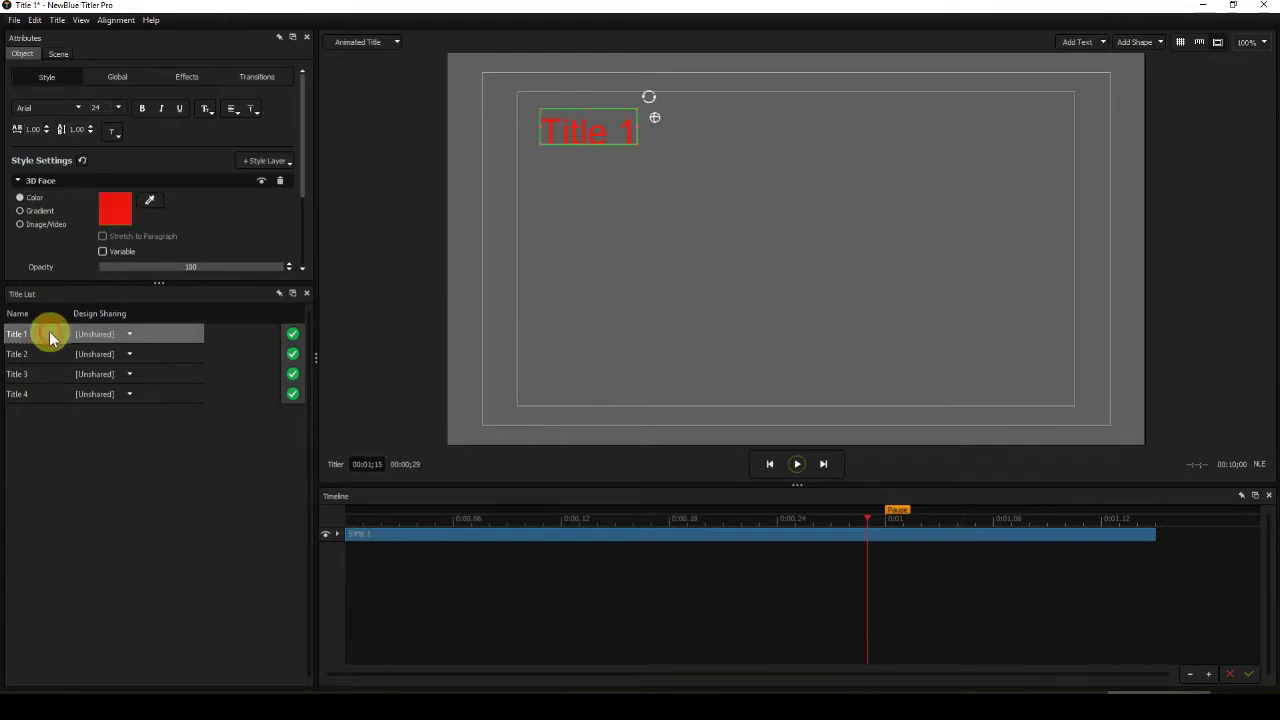
click(40, 360)
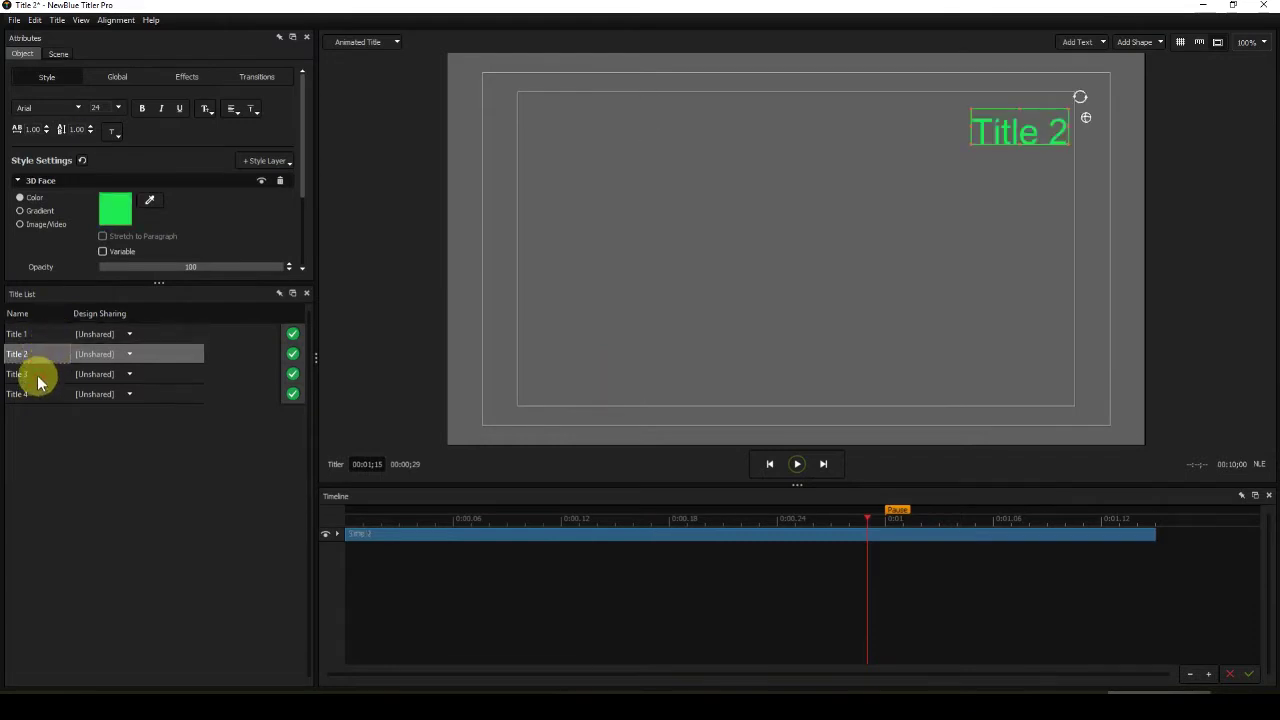
click(37, 375)
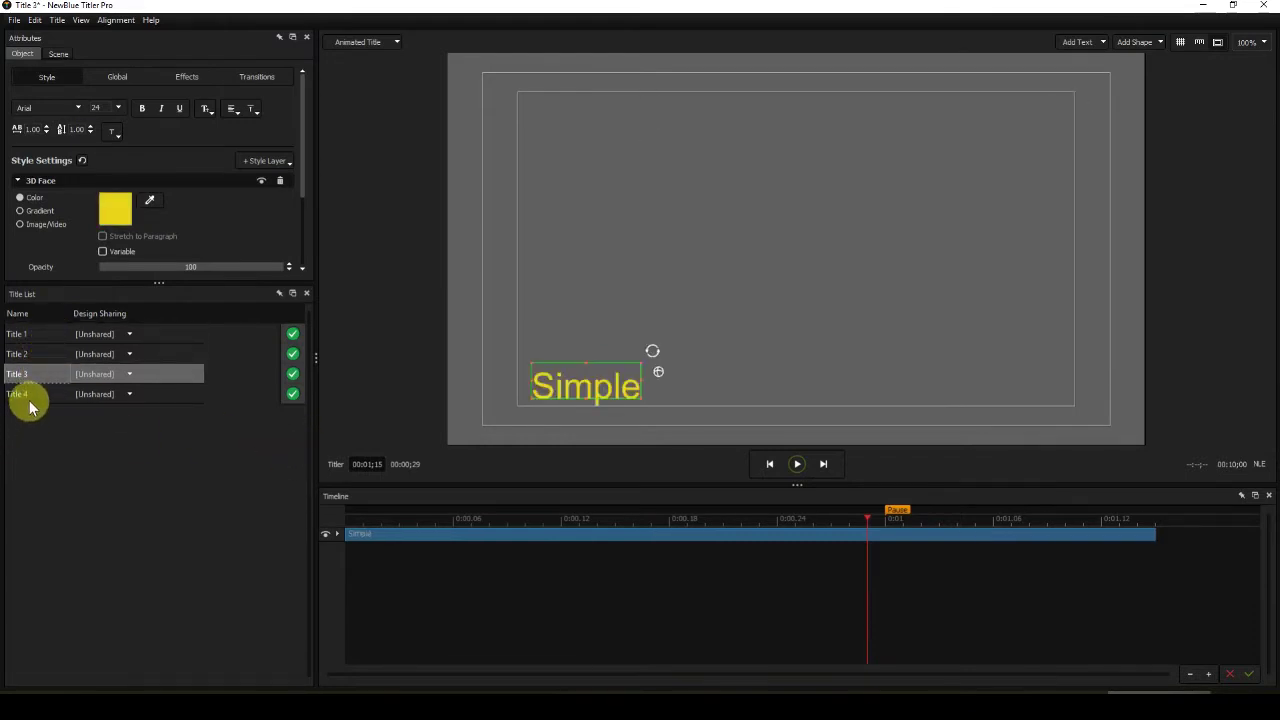
click(30, 398)
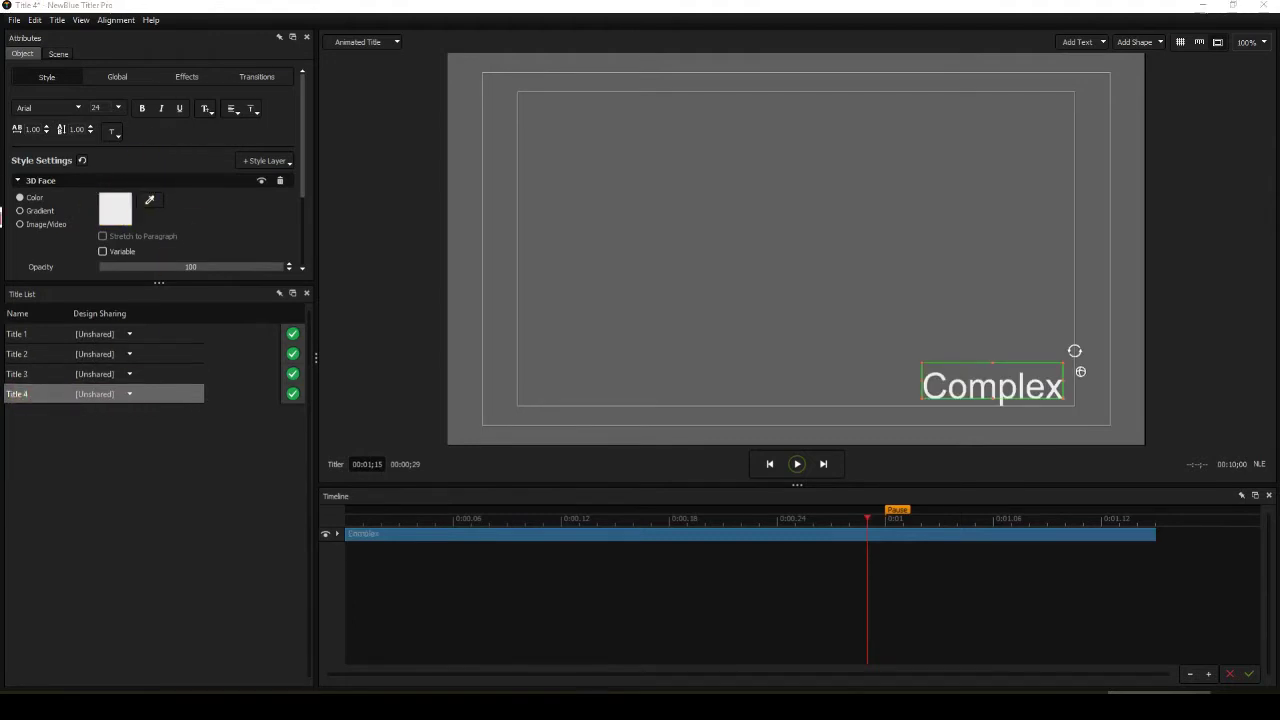
Set Title 4's Complex text face colour to blue
click(115, 208)
drag(343, 164, 376, 137)
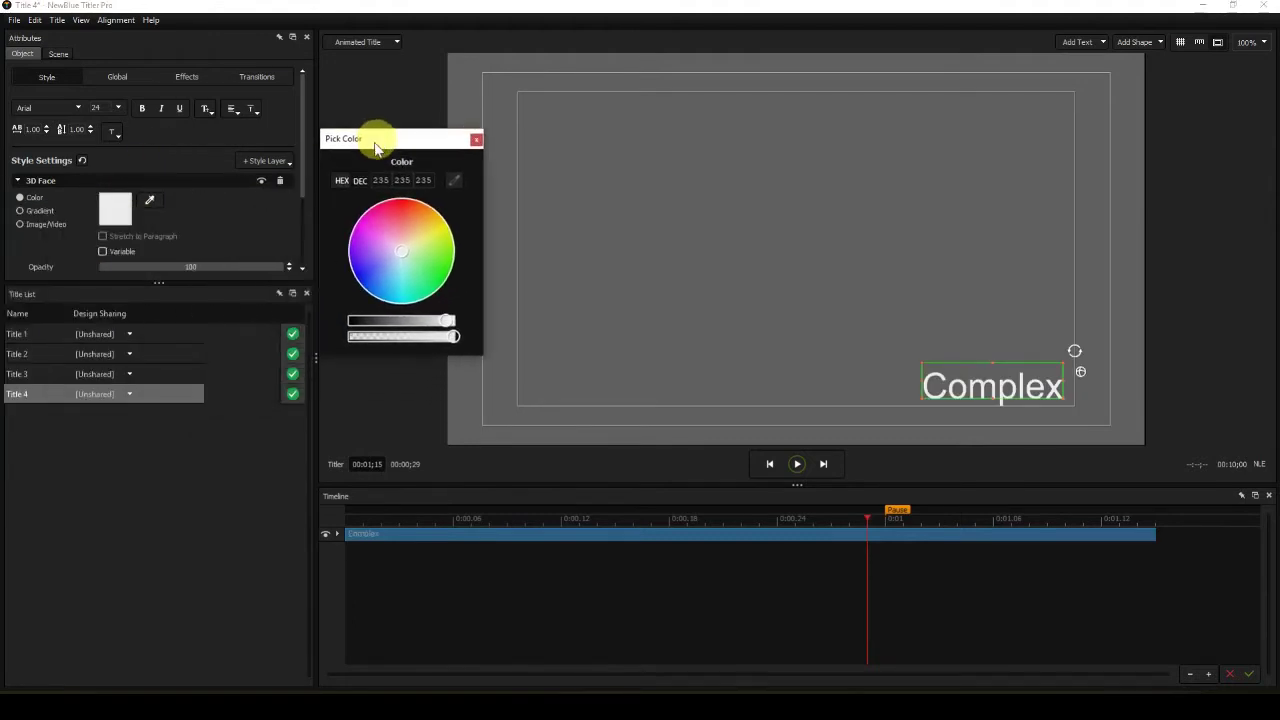
click(356, 268)
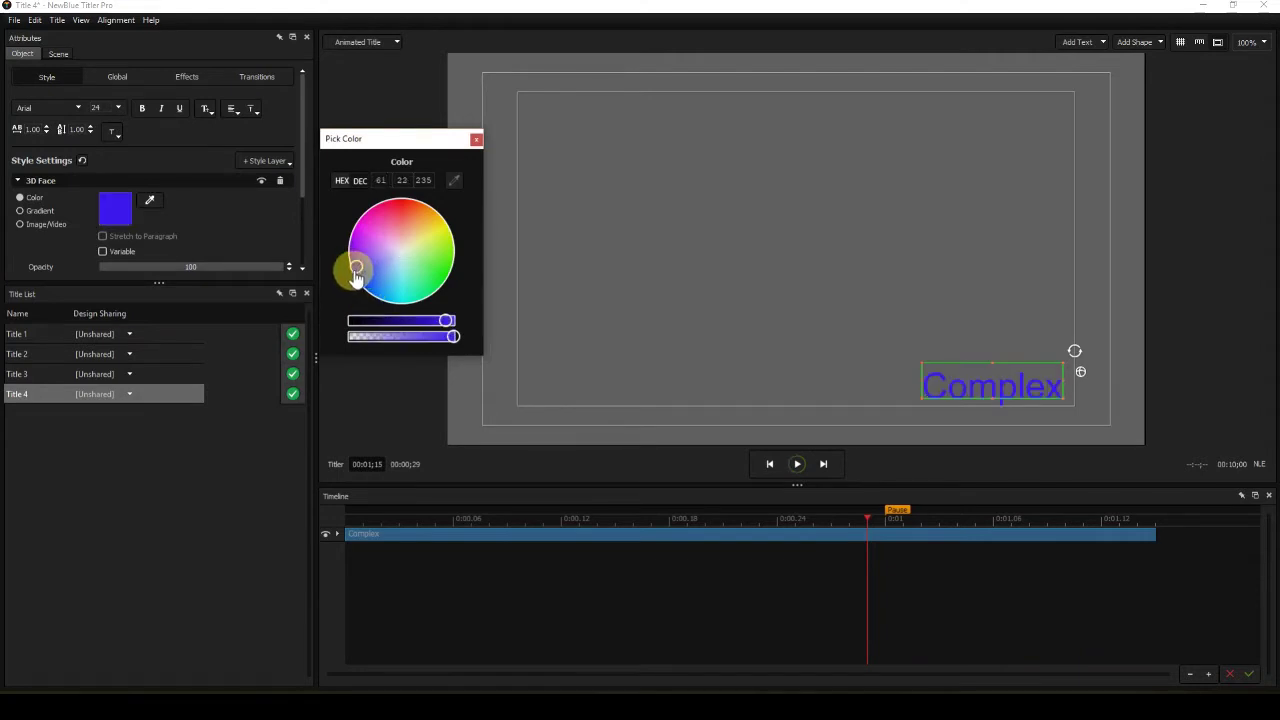
click(477, 140)
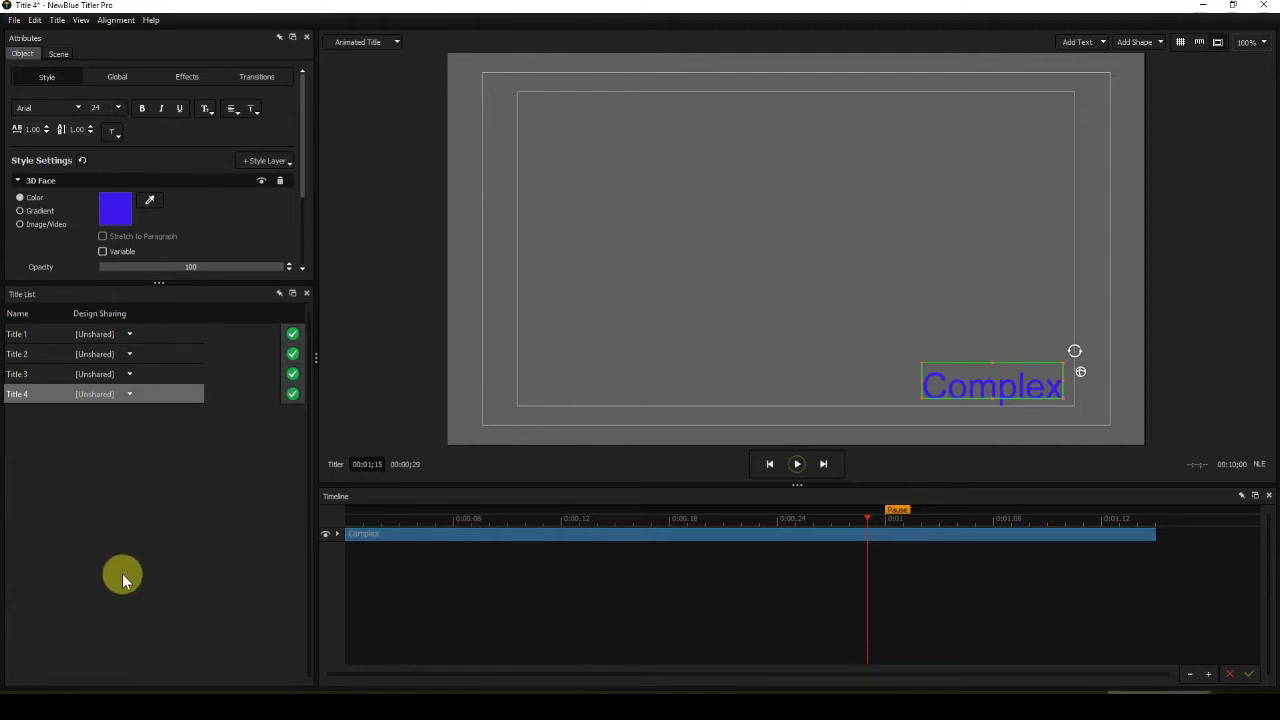
Deselect the Complex text and review Titles 1 through 4, ending on Title 2's green text
click(603, 412)
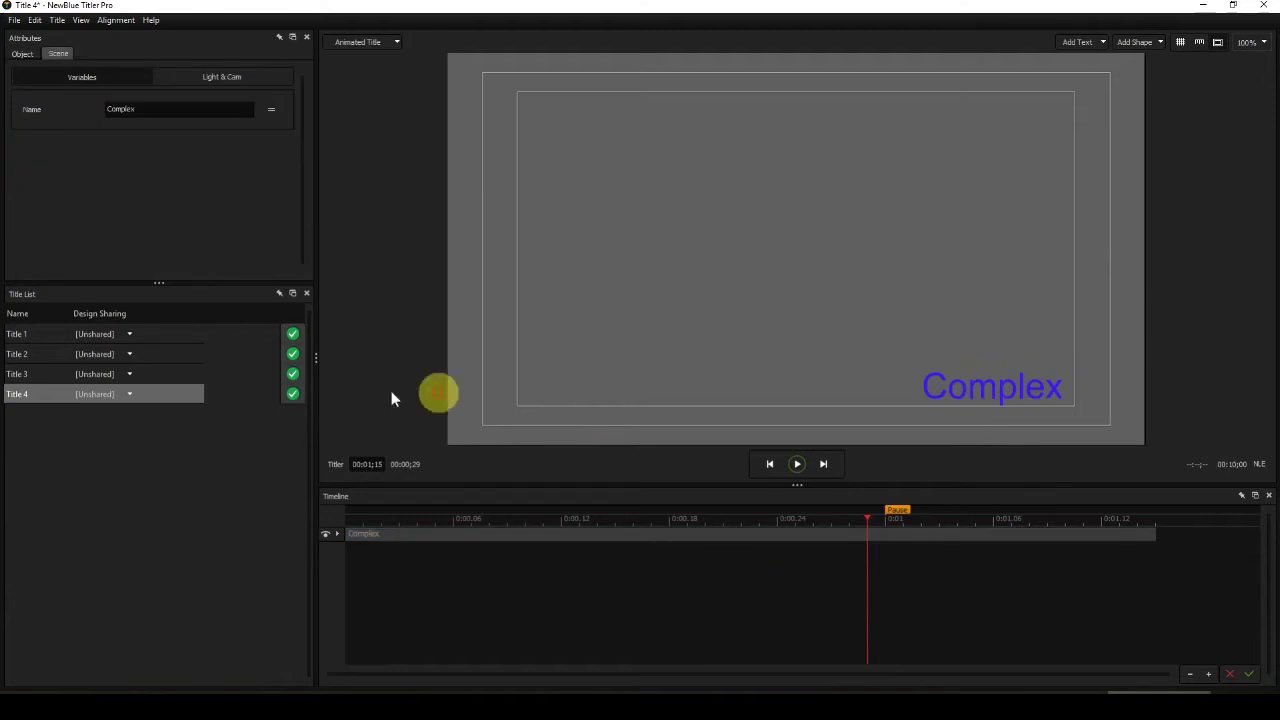
click(42, 336)
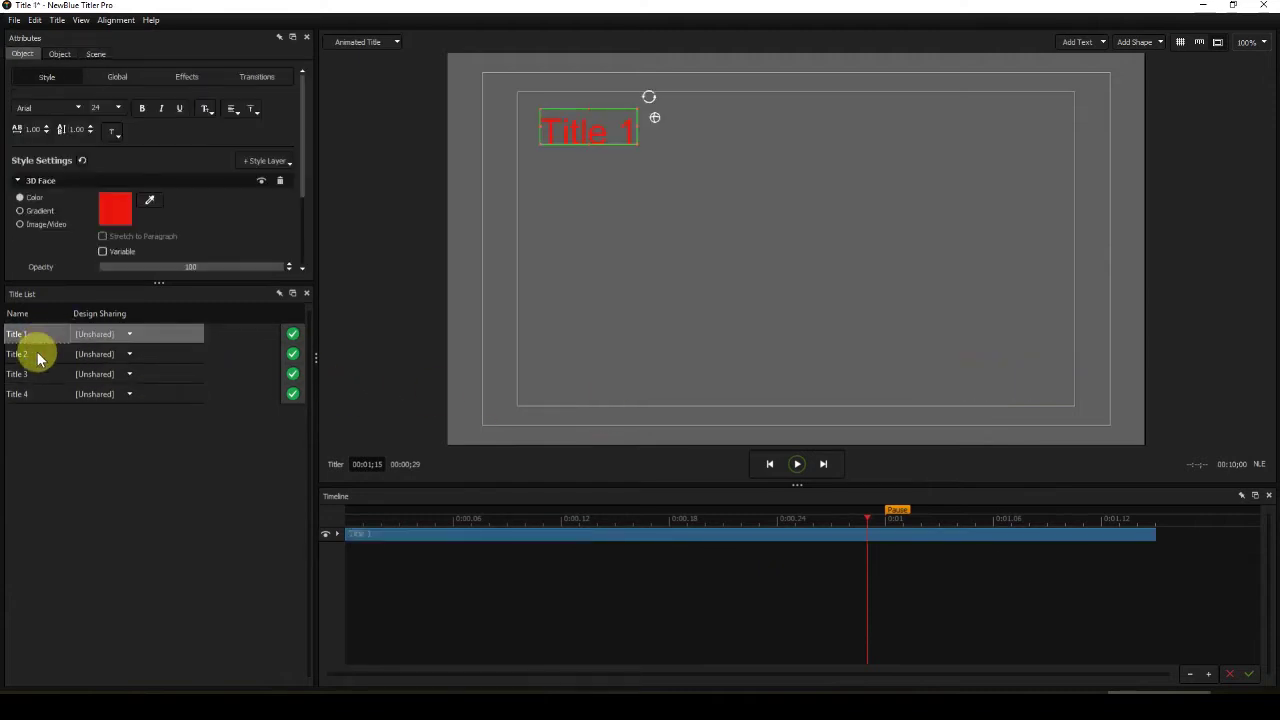
click(40, 358)
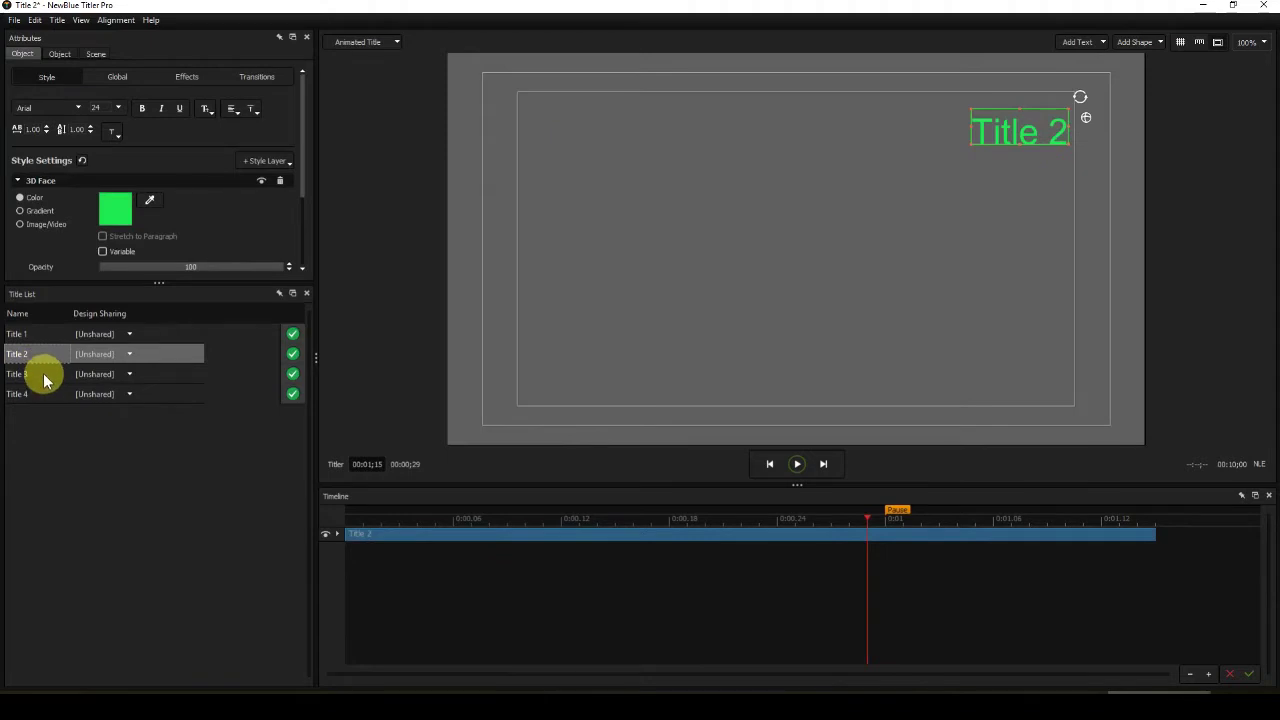
click(43, 376)
click(43, 400)
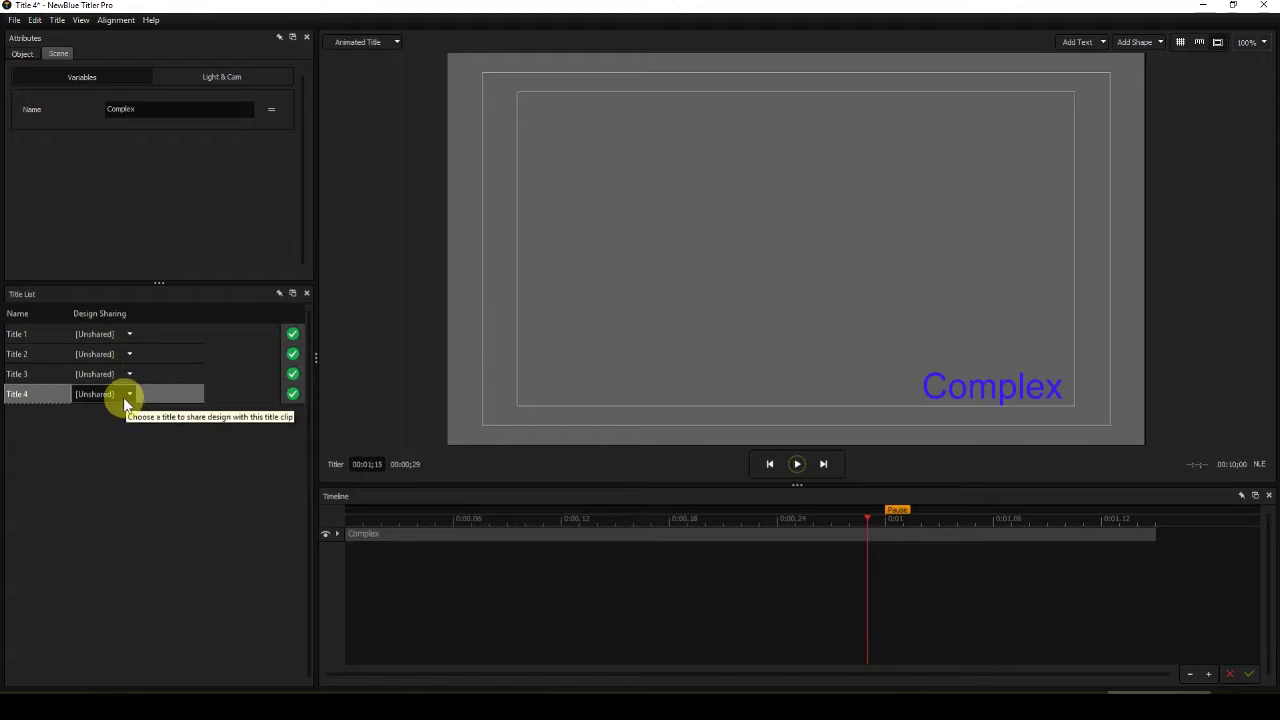
click(55, 335)
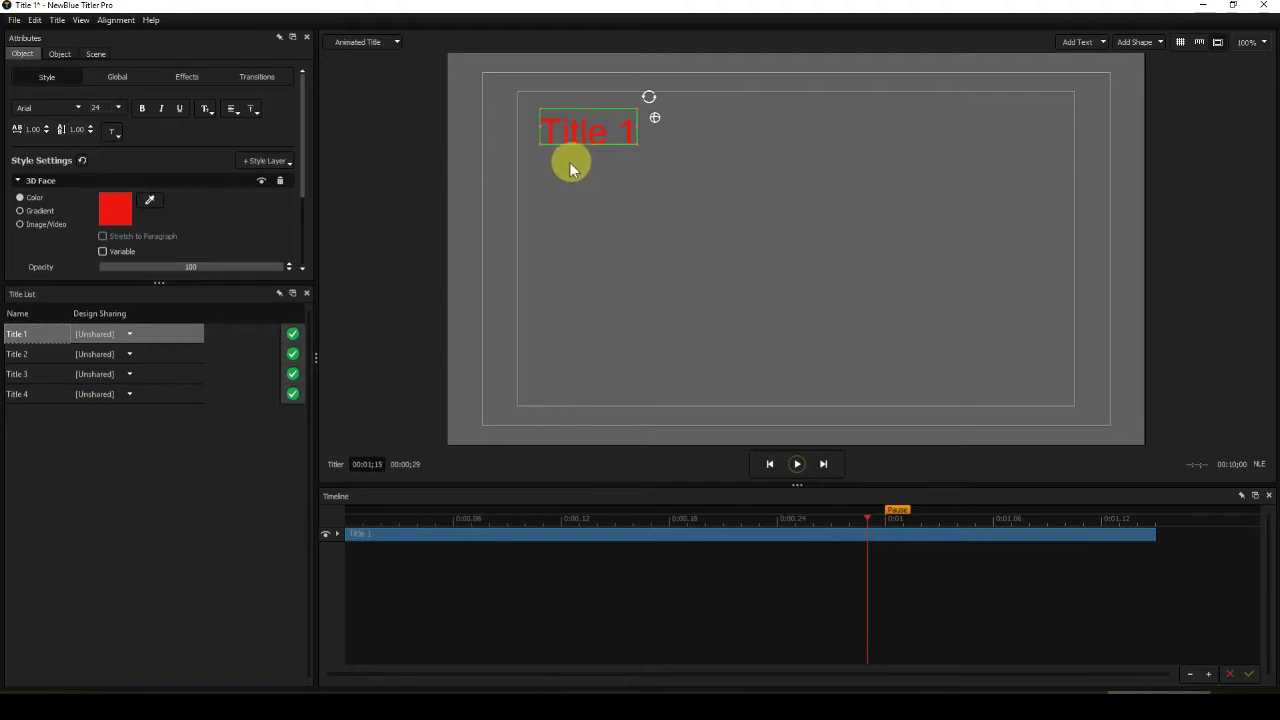
click(46, 357)
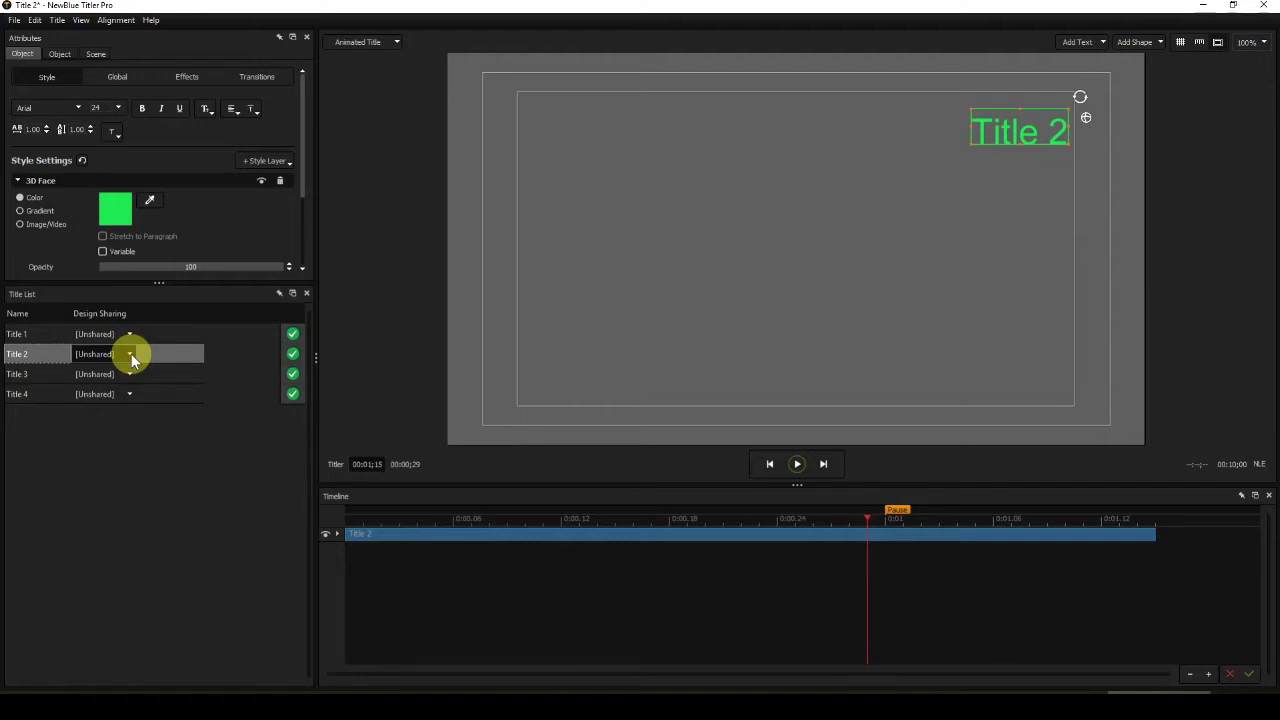
Set Title 2's design sharing to Title 1 and compare their red top-left text
click(130, 356)
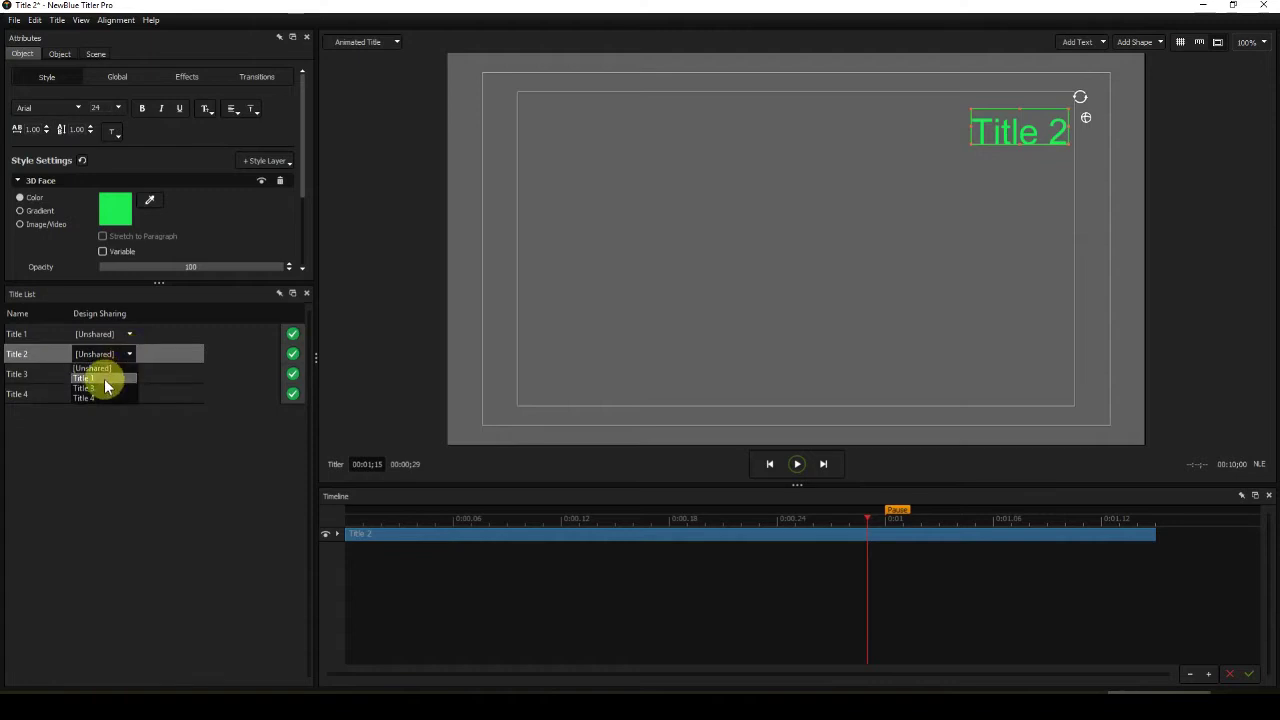
click(104, 379)
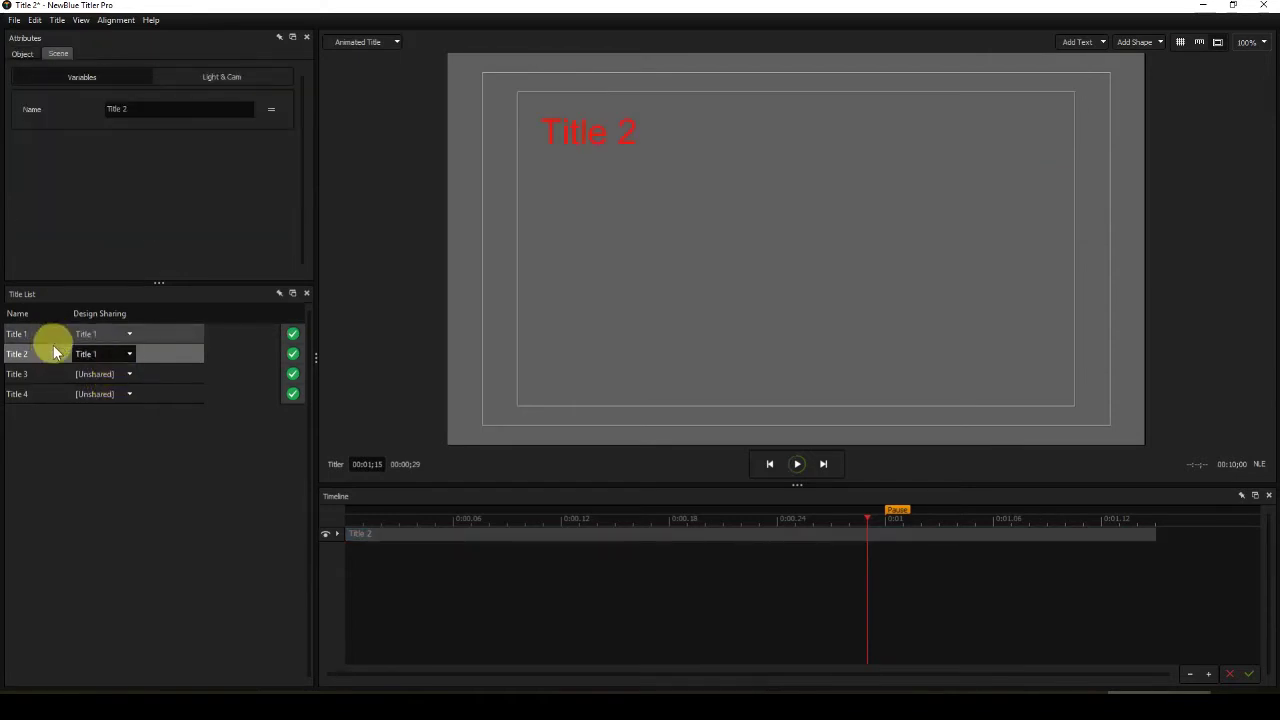
click(58, 333)
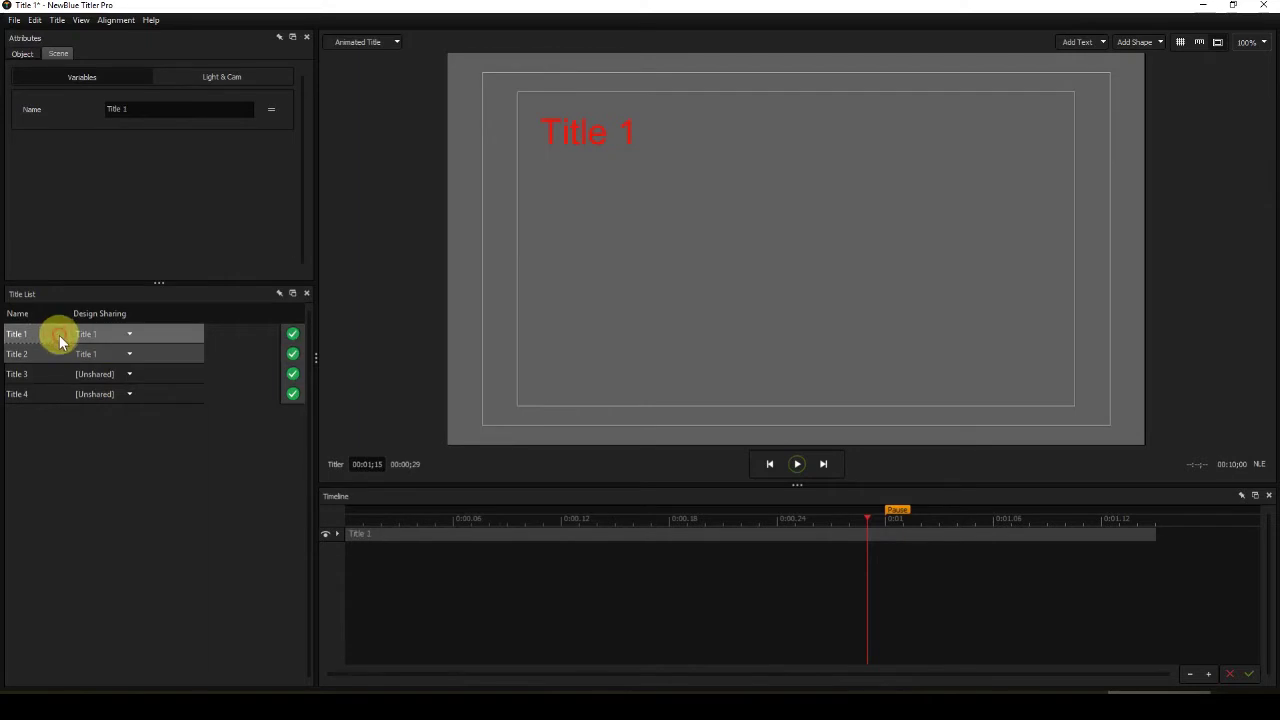
click(55, 352)
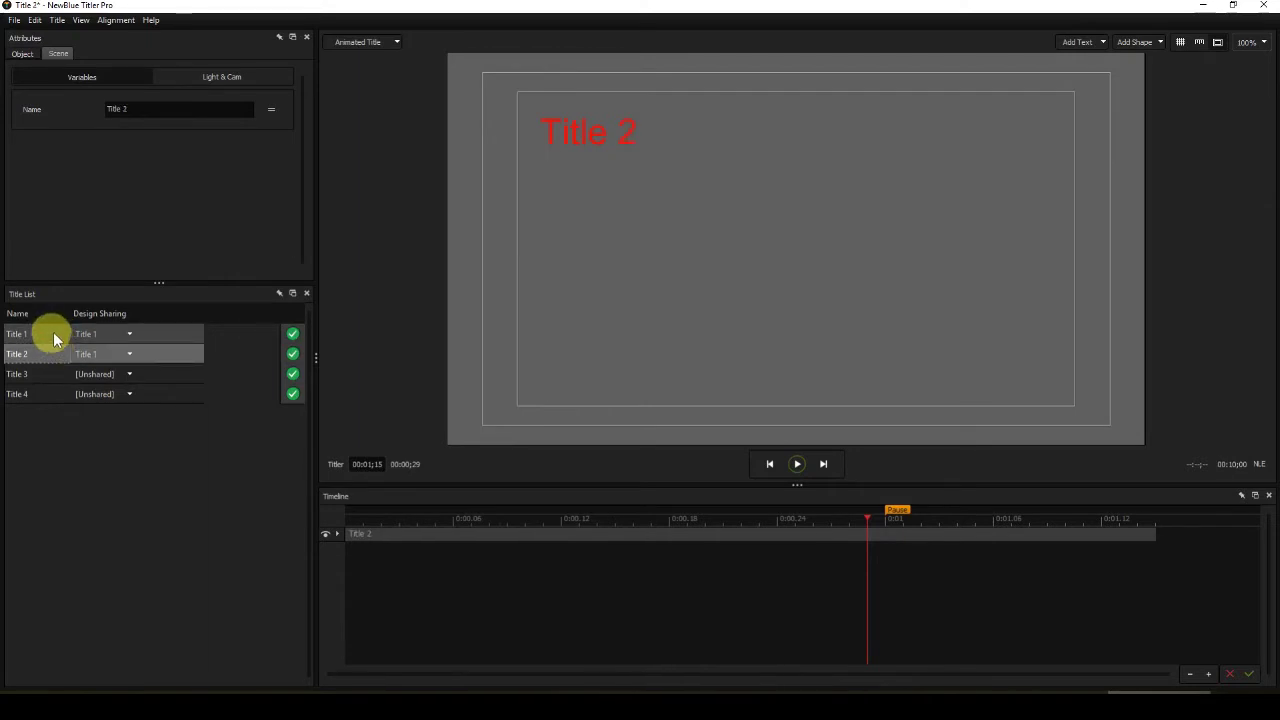
click(53, 333)
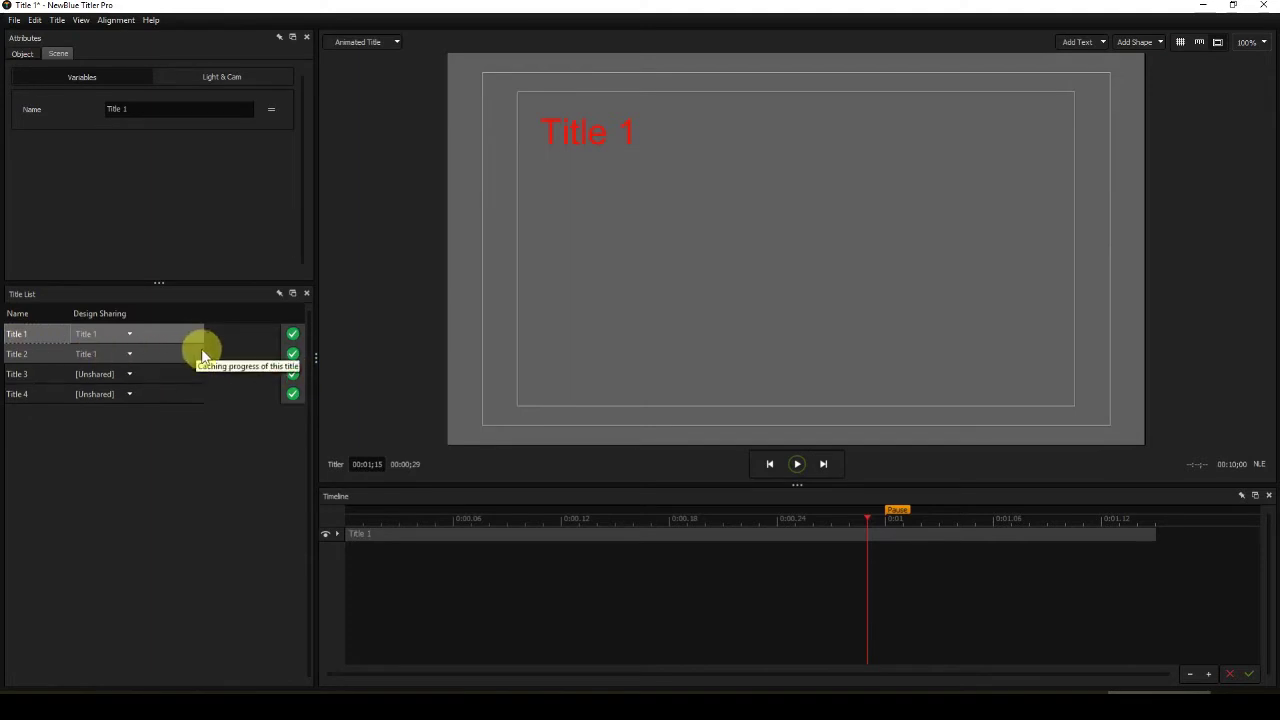
Alternate between Title 3's yellow Simple and Title 4's blue Complex designs, ending on Title 4
click(53, 375)
click(53, 395)
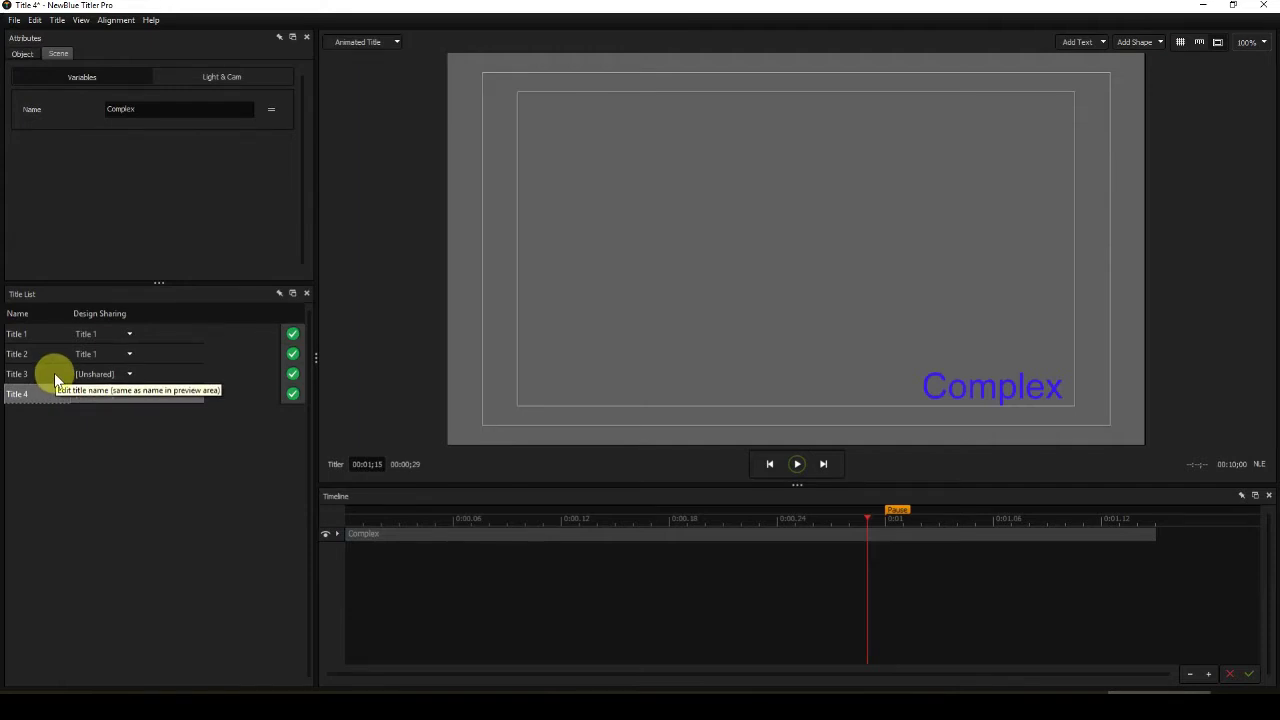
click(54, 374)
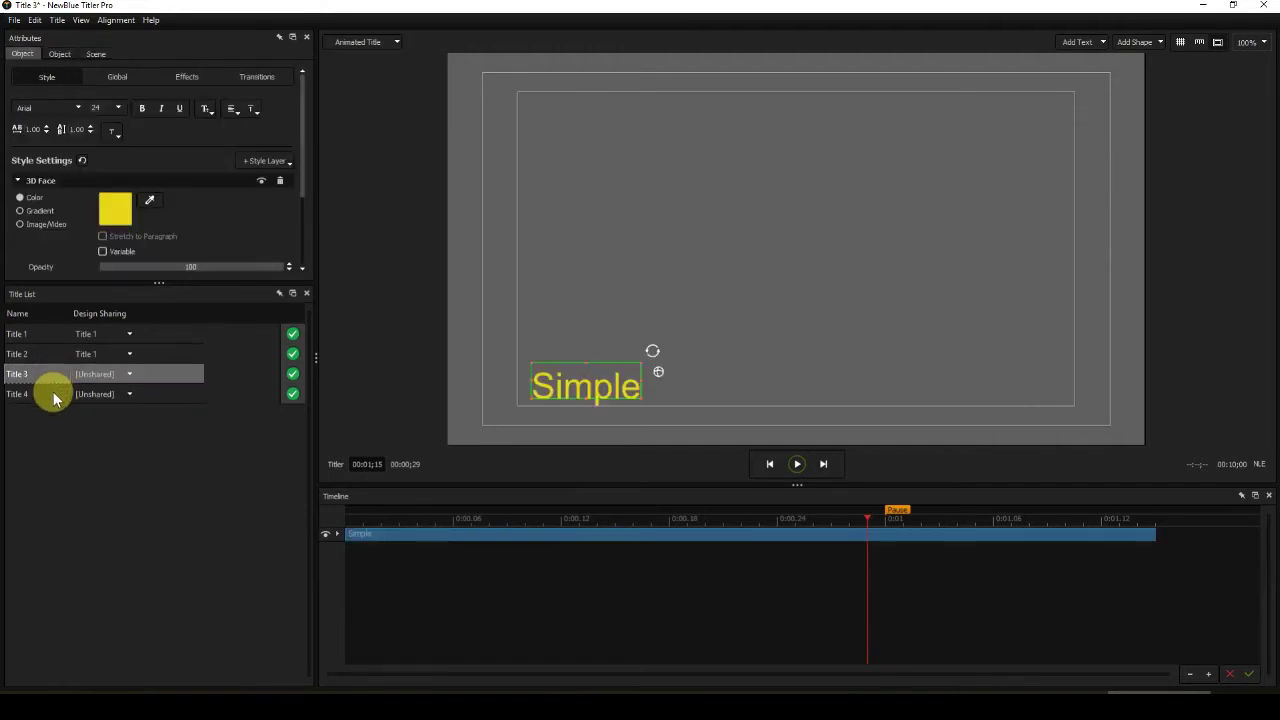
click(54, 396)
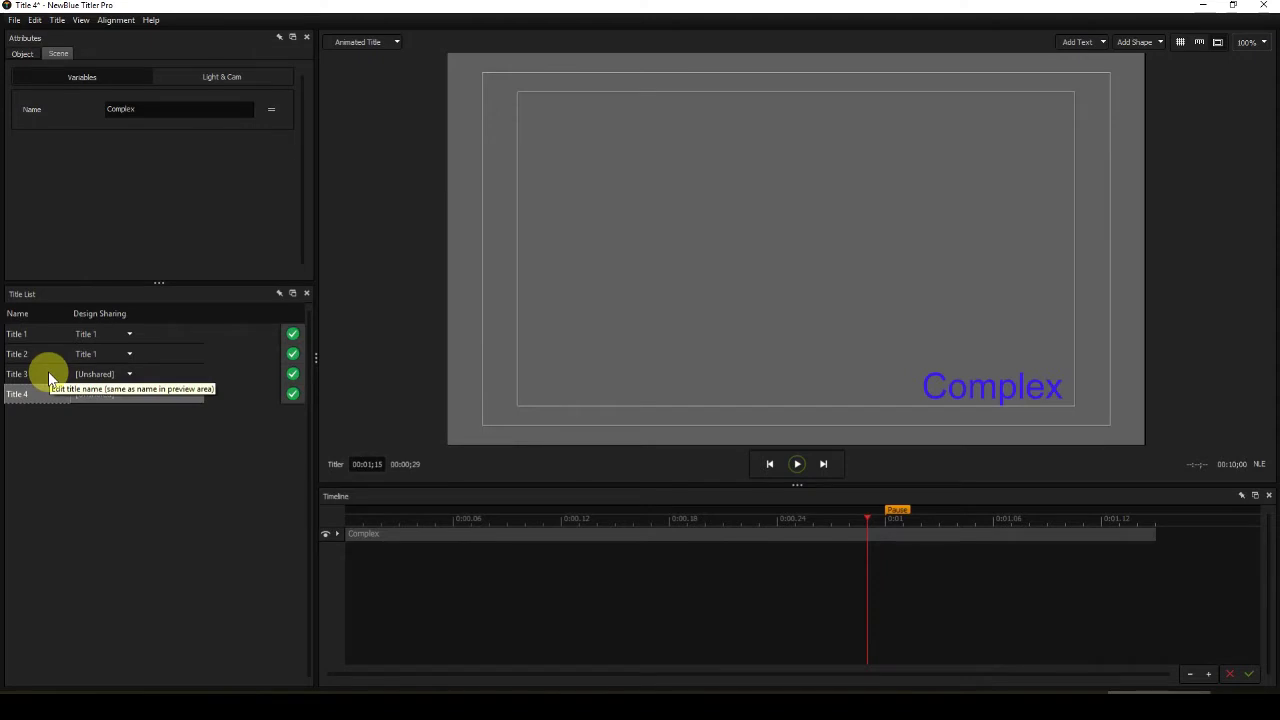
click(155, 373)
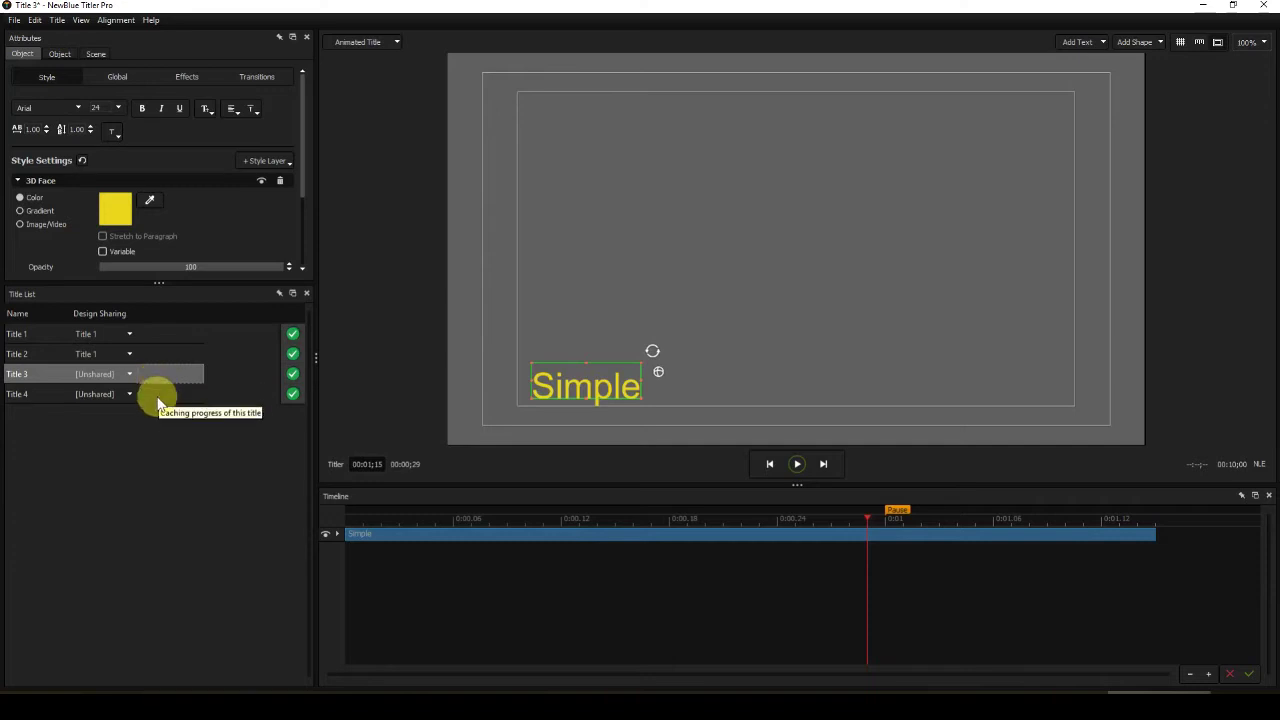
click(158, 397)
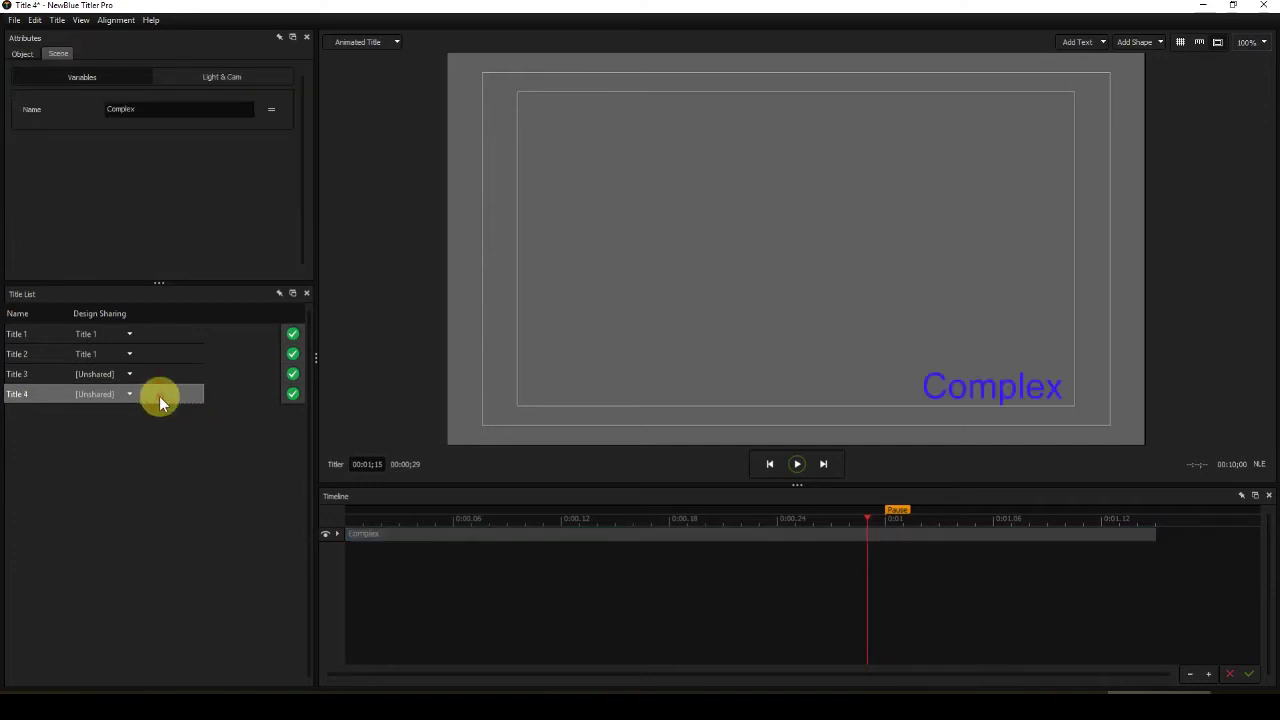
click(157, 340)
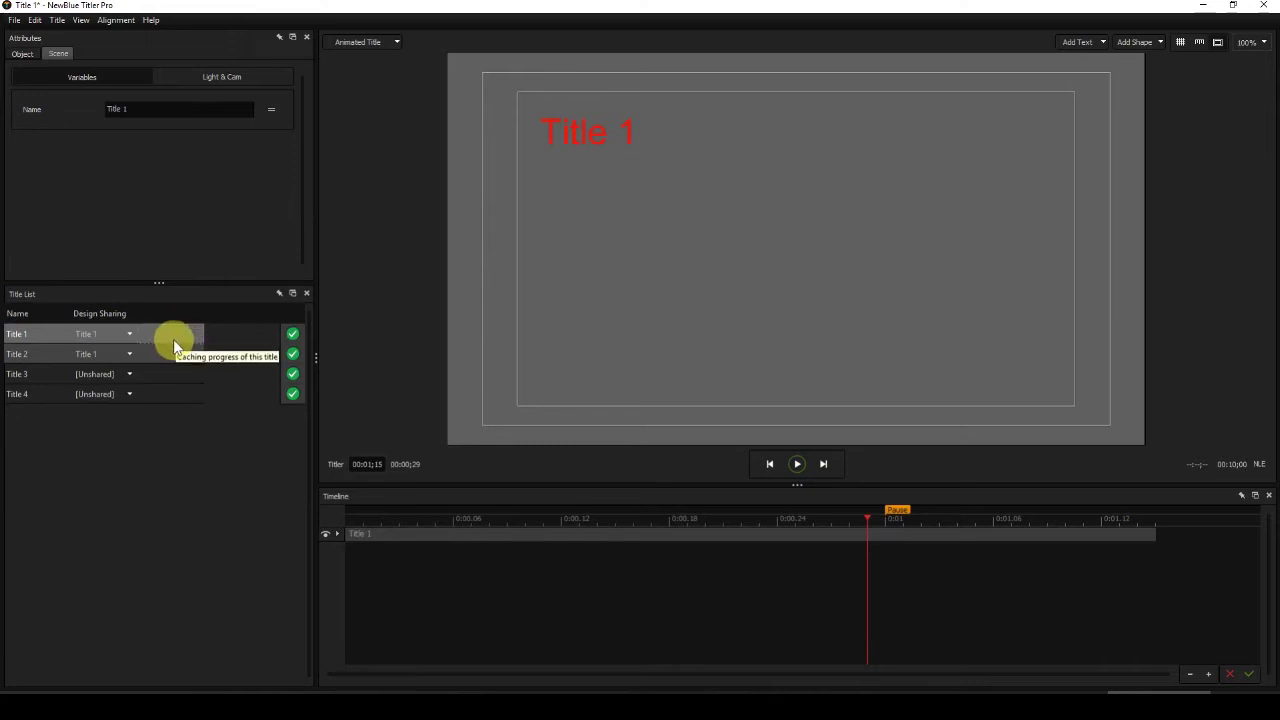
click(37, 21)
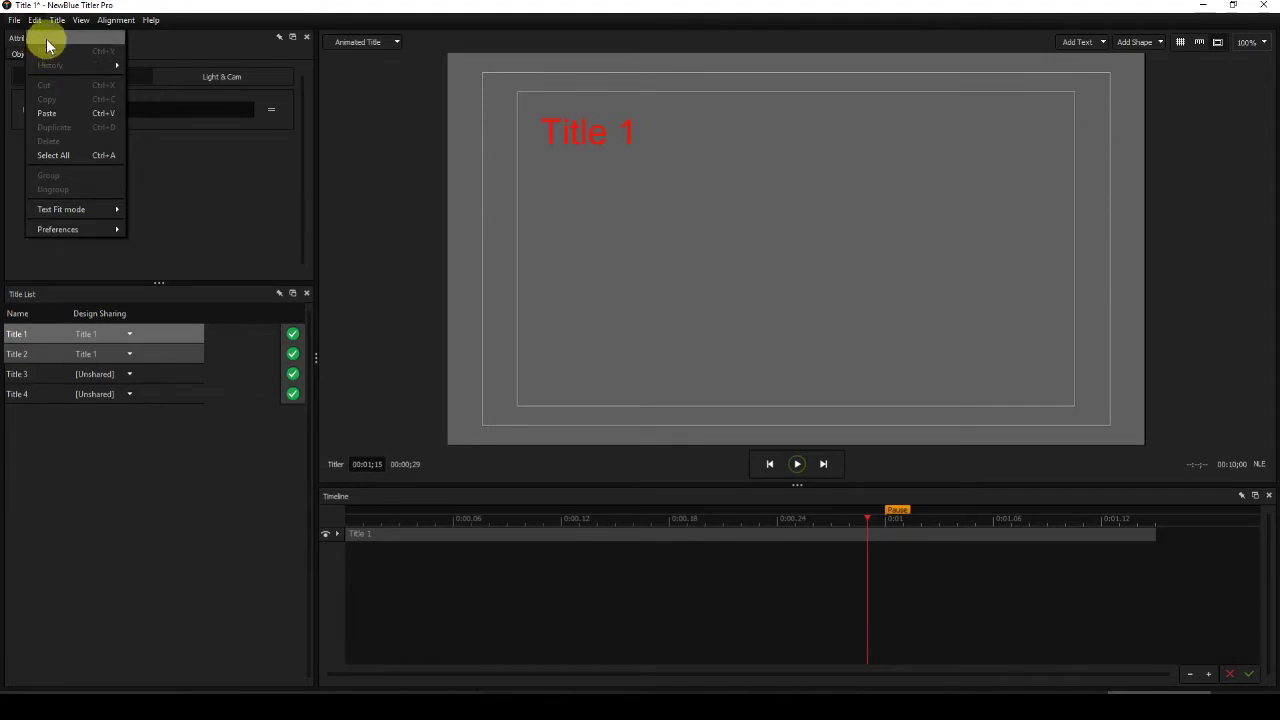
click(200, 230)
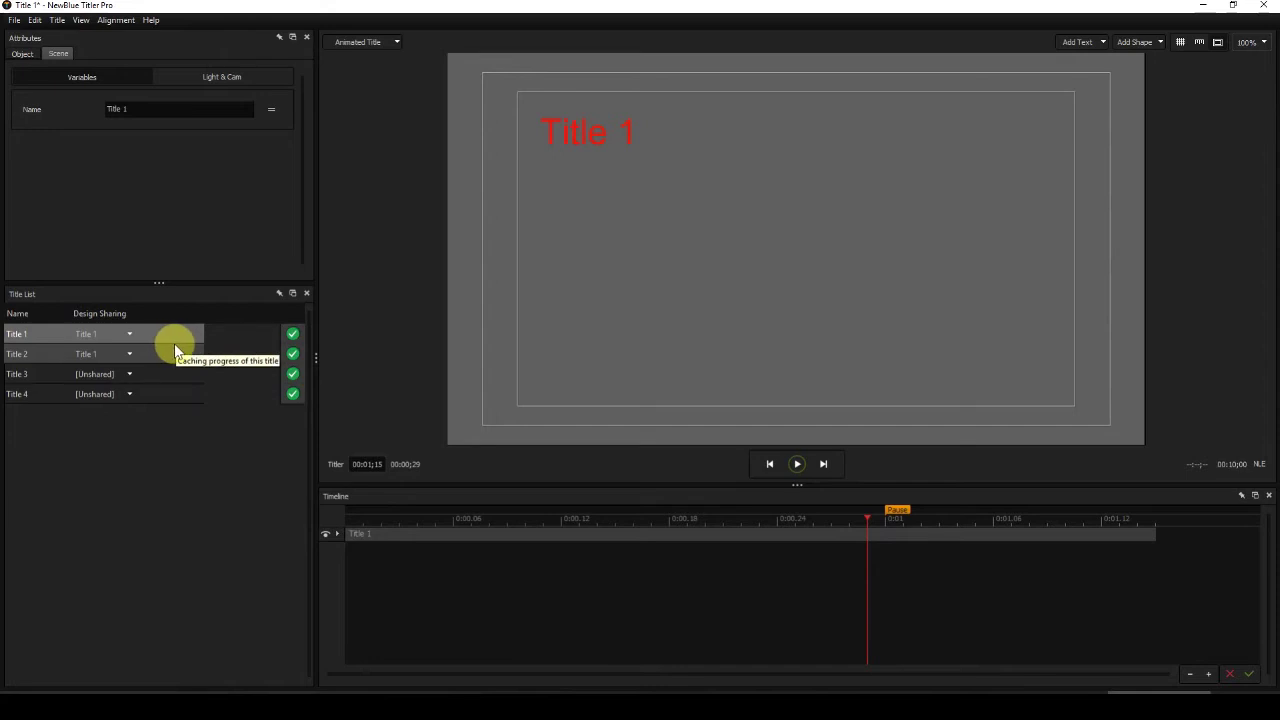
Set Title 4's design sharing to Title 3 and compare their yellow lower-left text
click(47, 376)
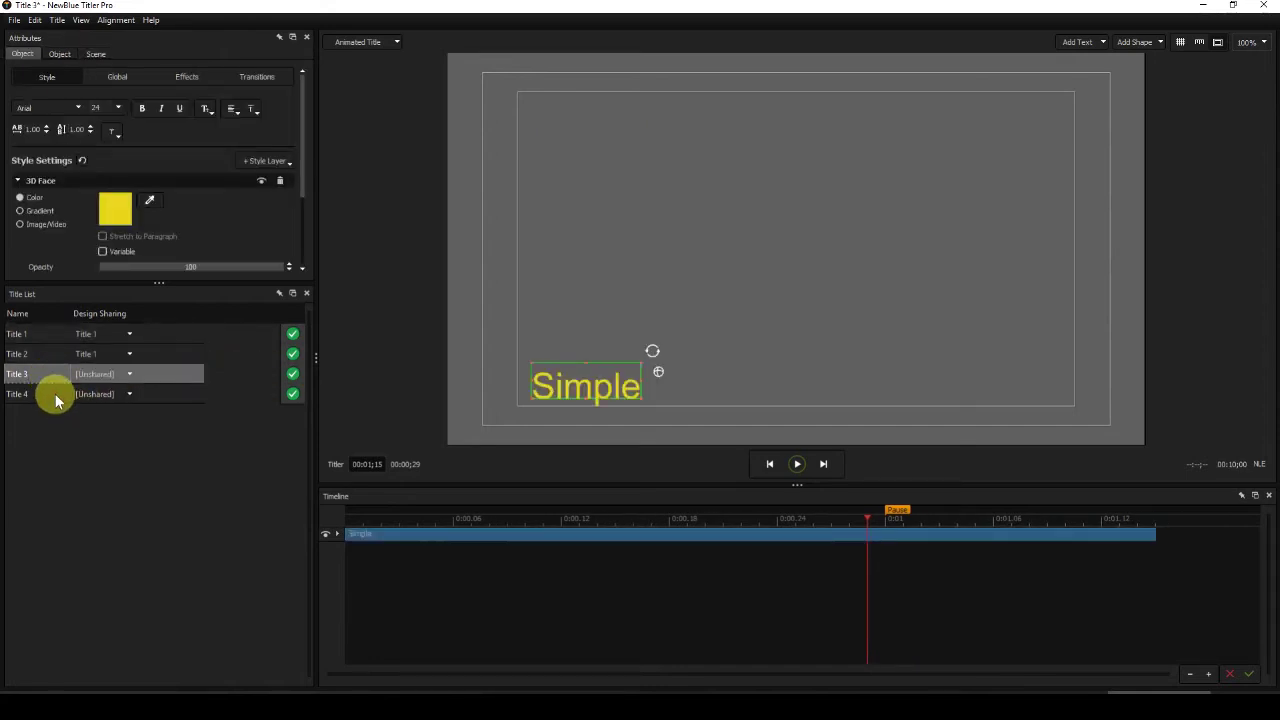
click(58, 397)
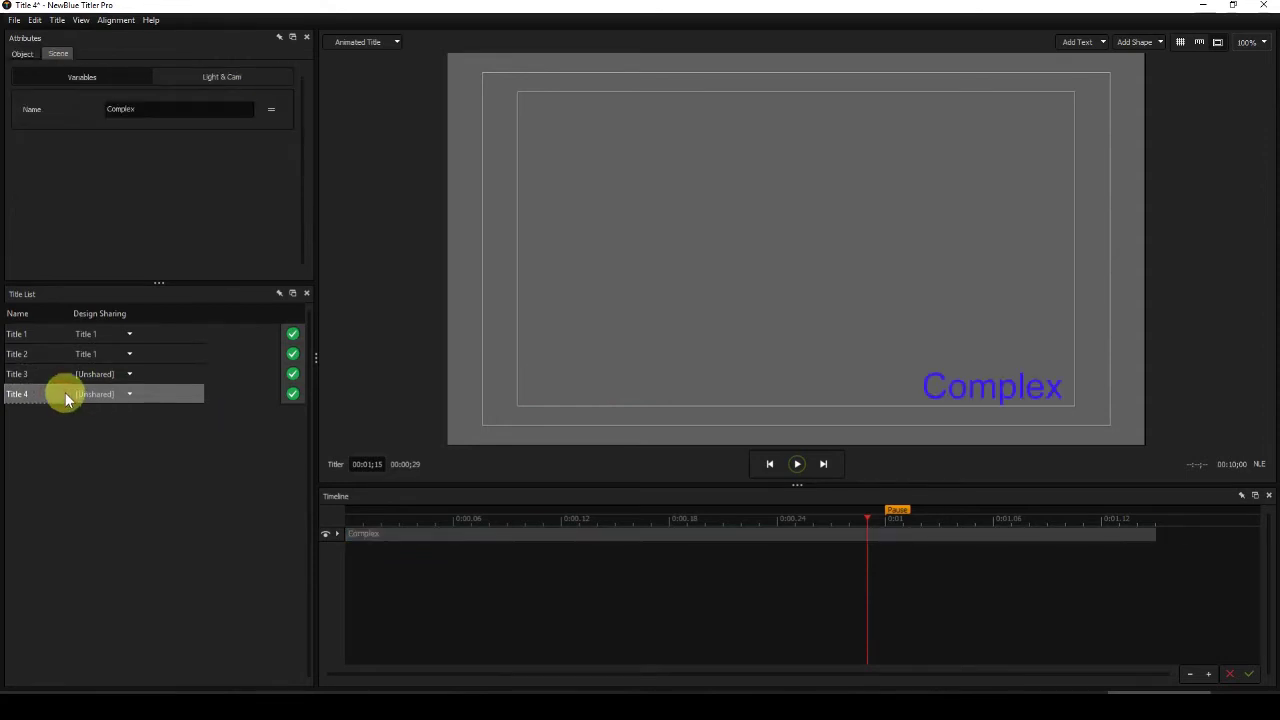
click(130, 395)
click(109, 428)
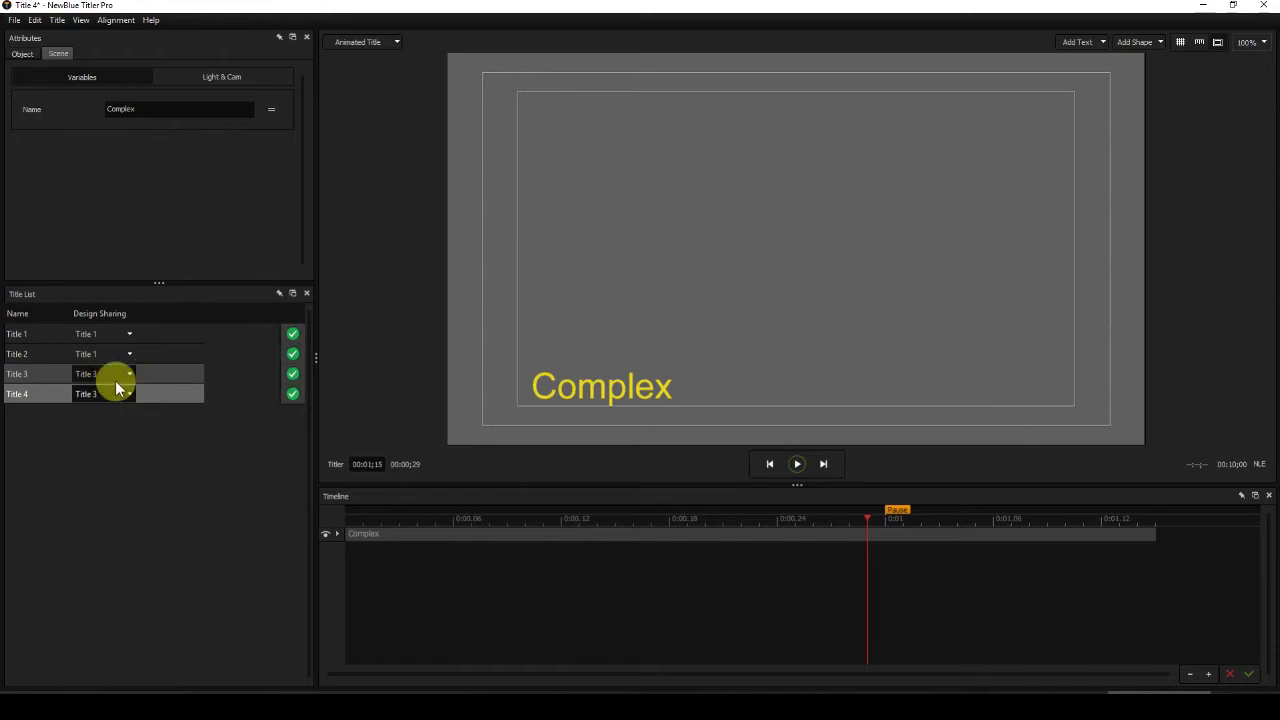
click(44, 376)
click(45, 393)
click(50, 373)
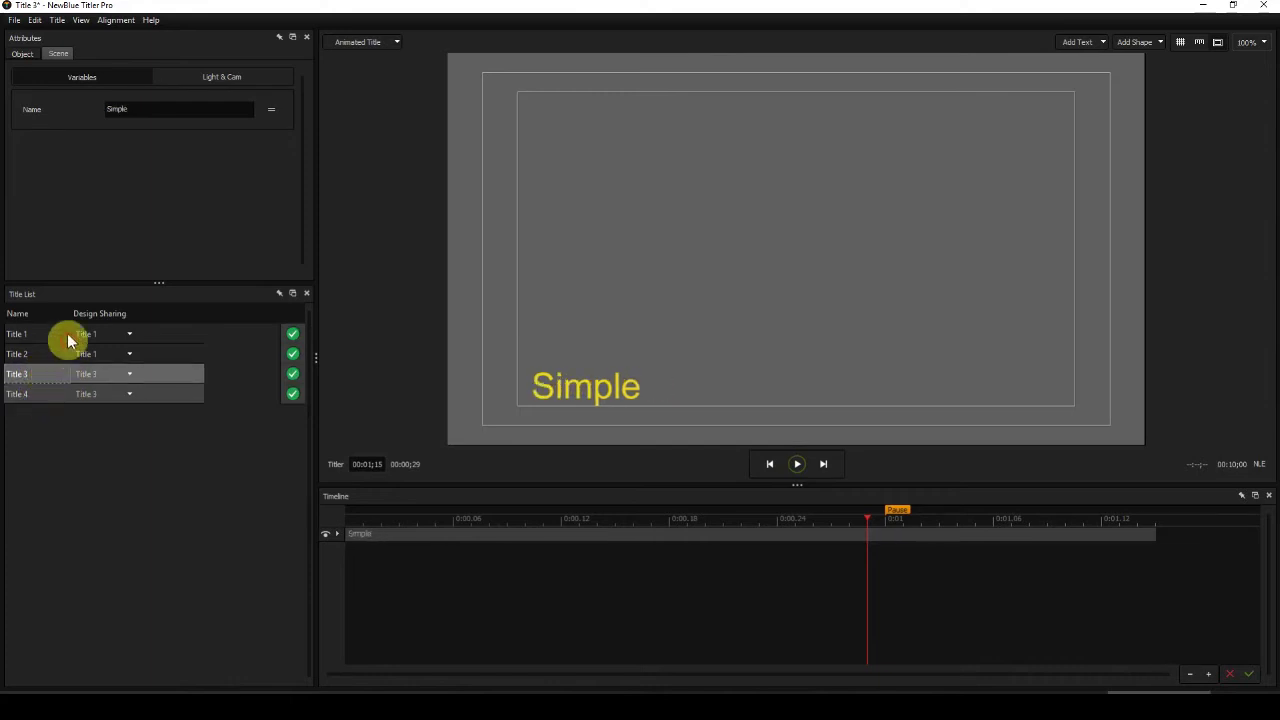
Glance at the Edit menu without choosing anything, then show Title 3's design-sharing dropdown
click(35, 21)
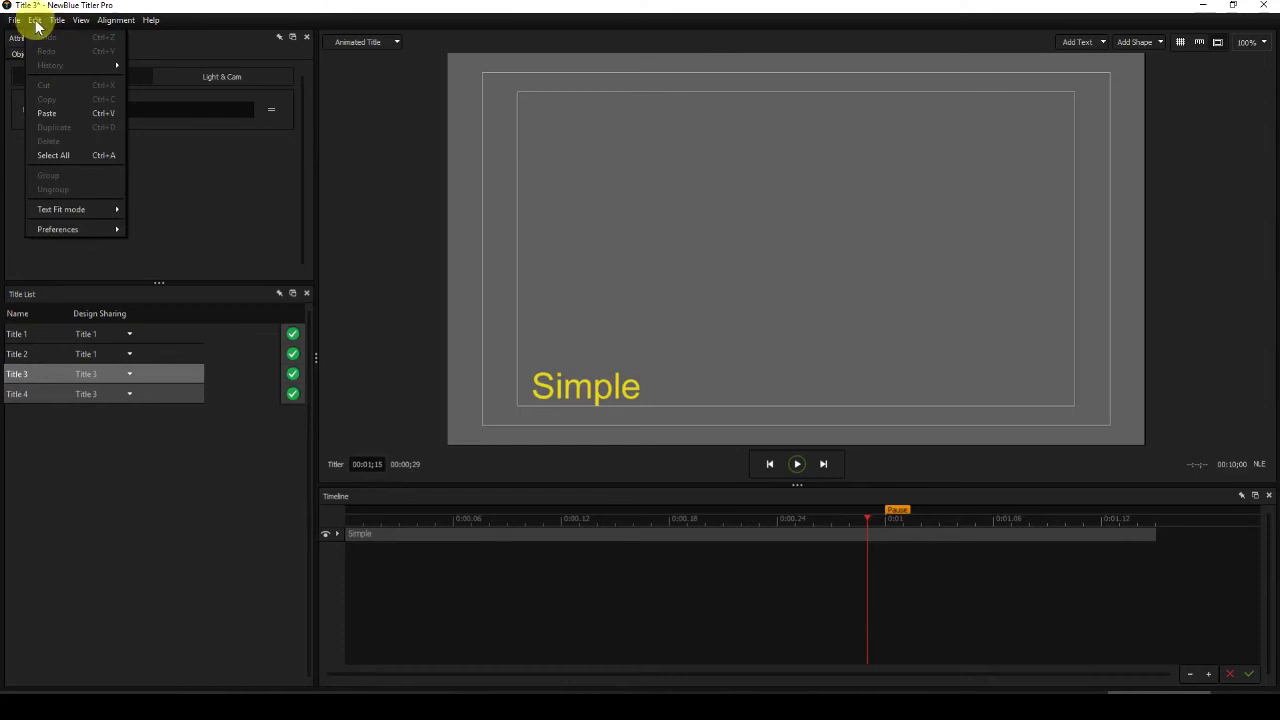
click(36, 22)
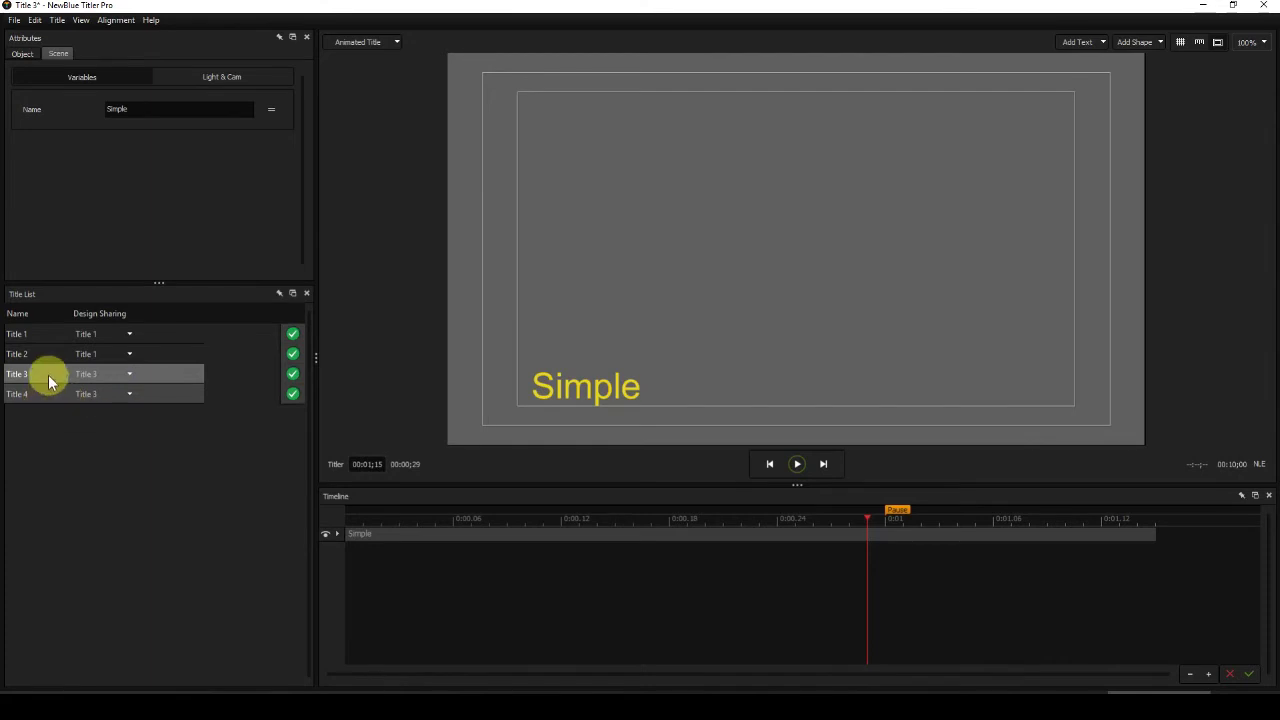
click(129, 372)
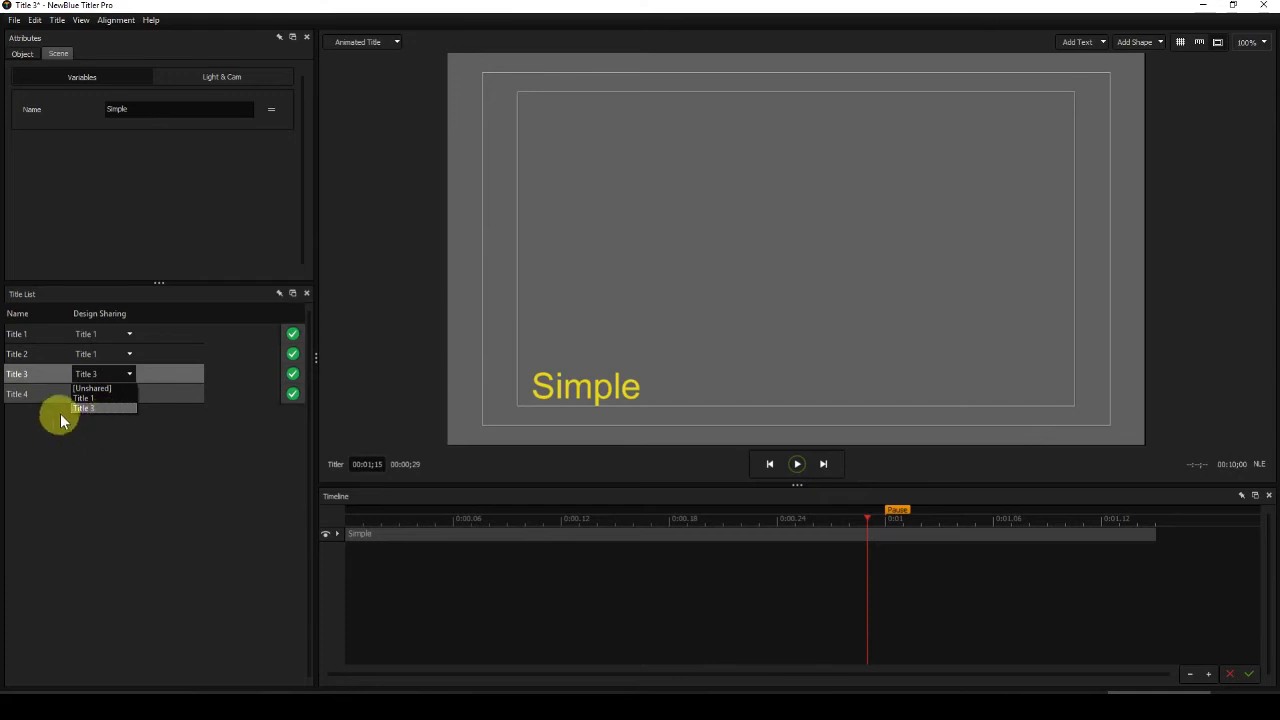
Choose Title 3 in its own sharing dropdown, leaving Title 4 sharing Title 3's design
click(151, 492)
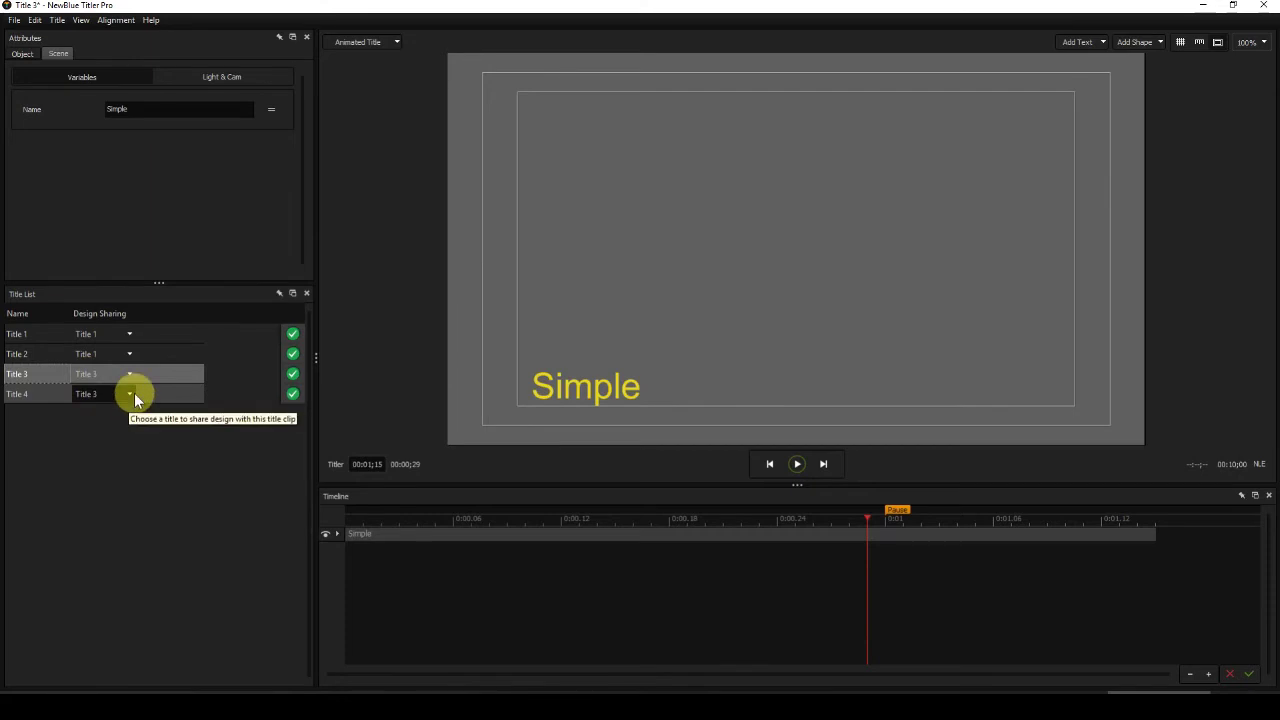
scroll(135, 378, down, 2)
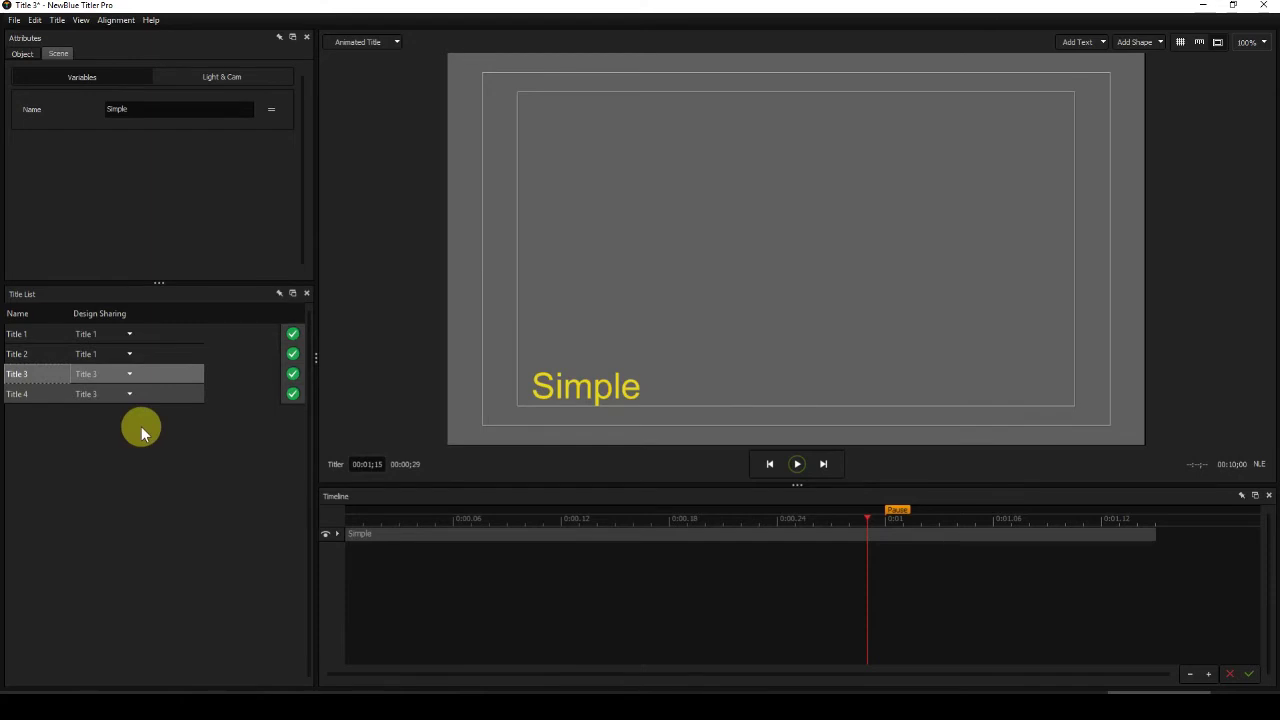
Open the Library panel with F4, enlarge it and bring the Temporary folder into view
drag(154, 283, 155, 184)
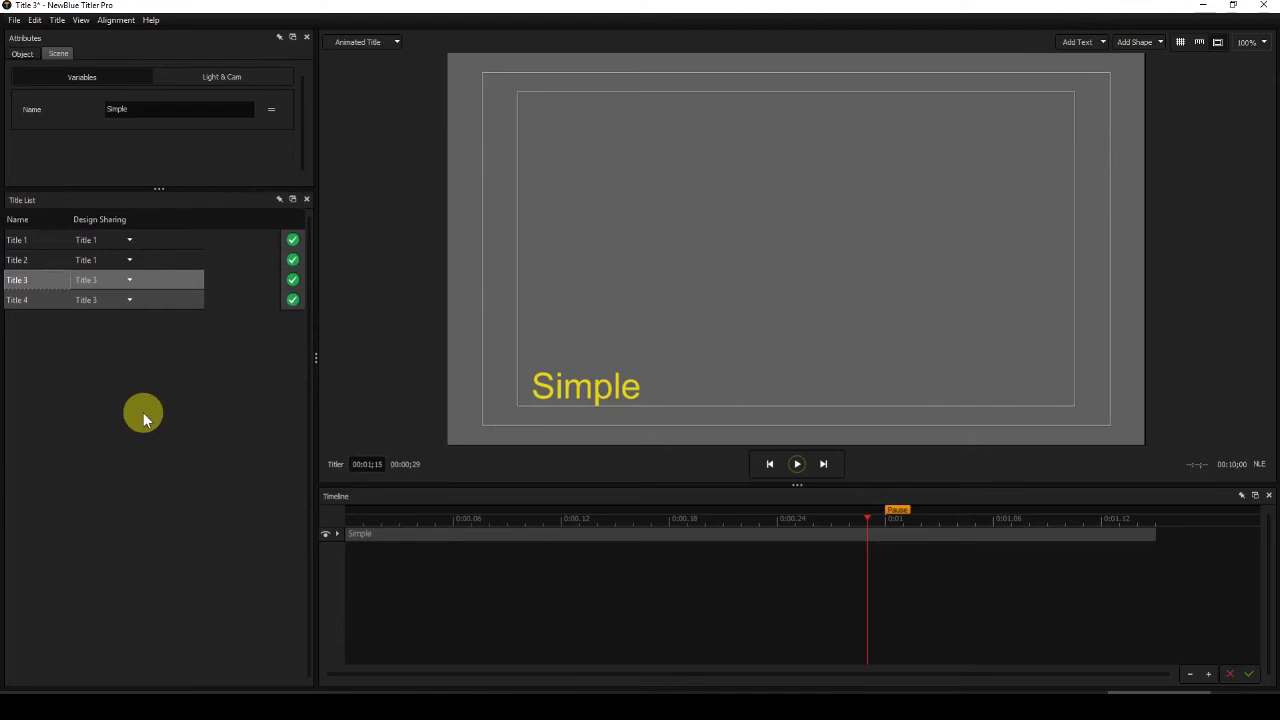
key(F4)
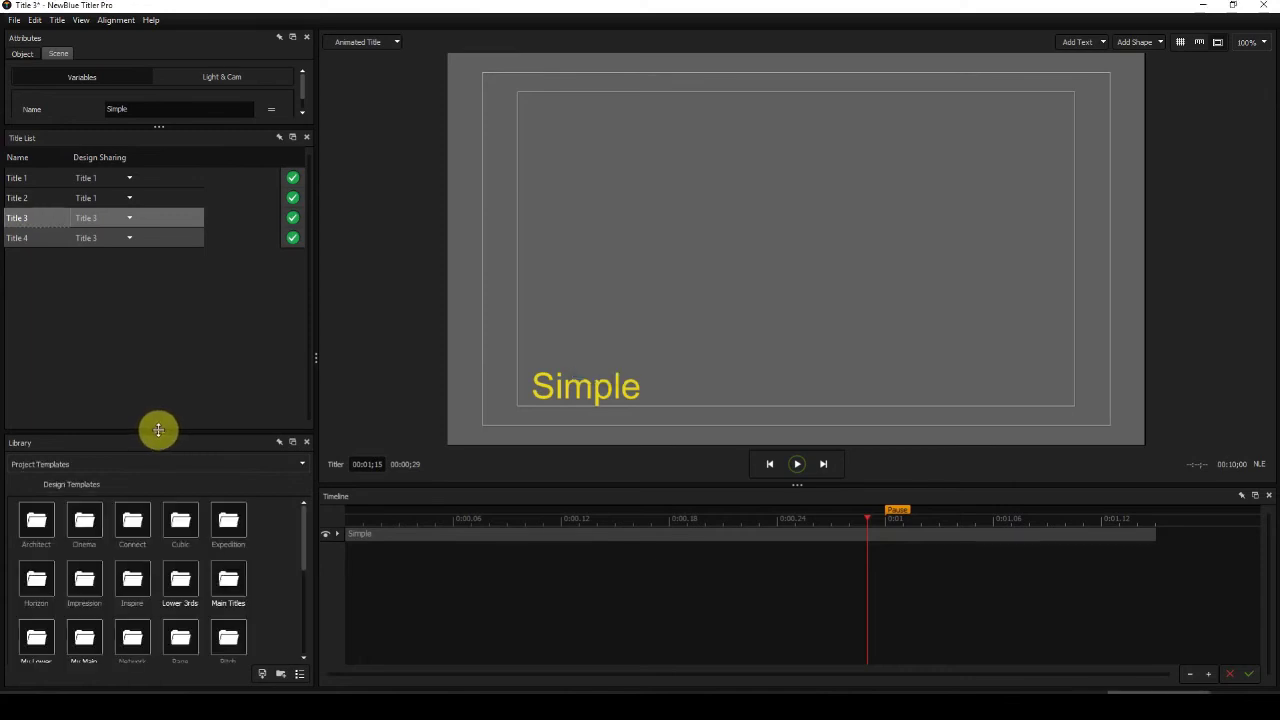
drag(158, 430, 152, 300)
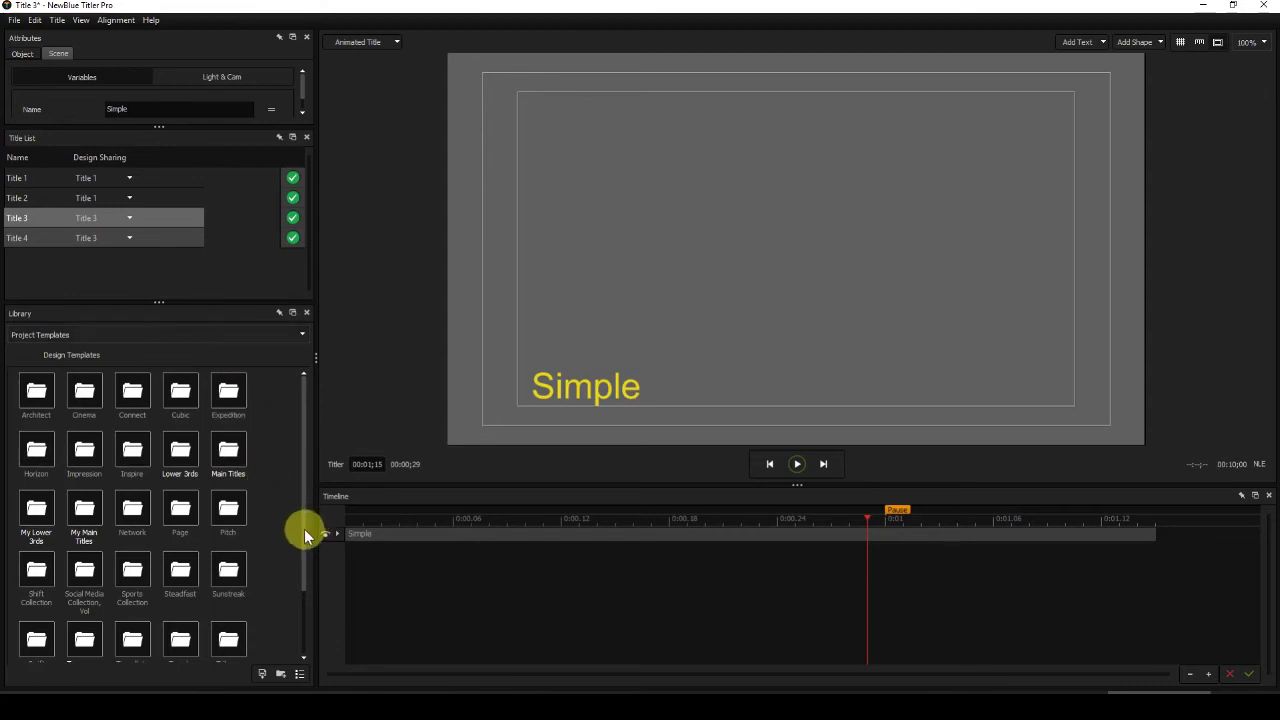
drag(304, 529, 304, 605)
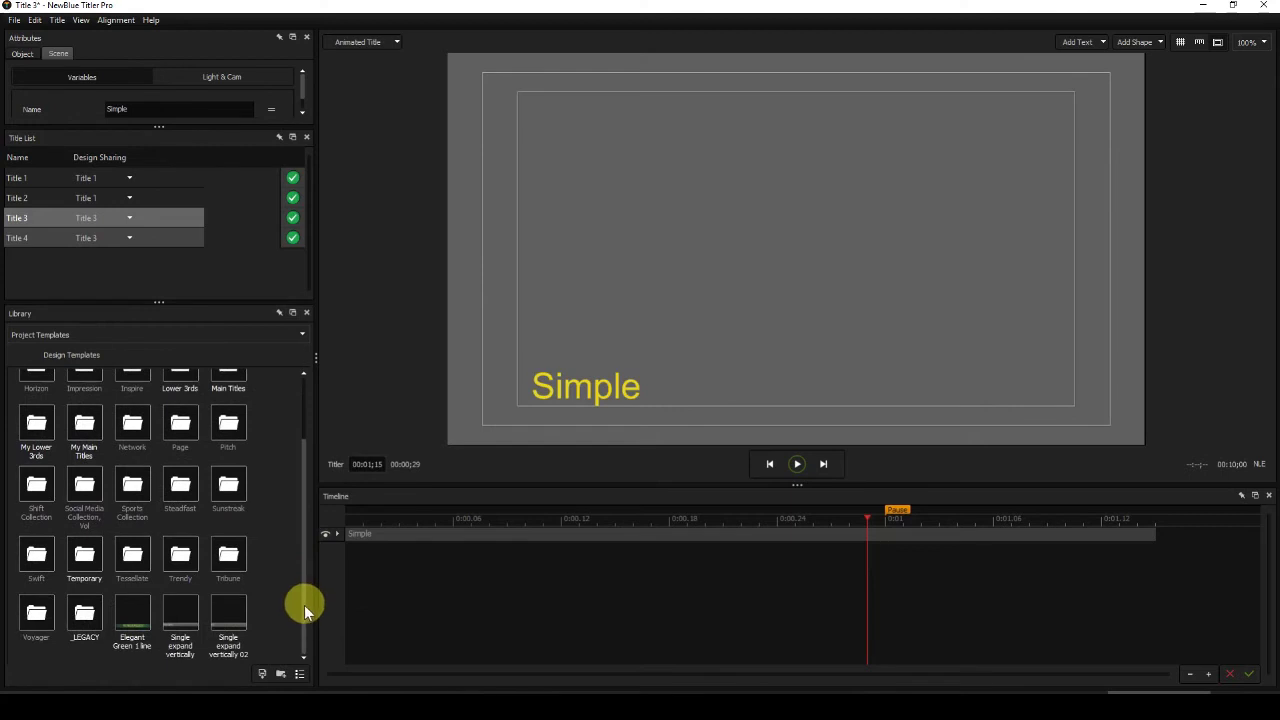
click(281, 675)
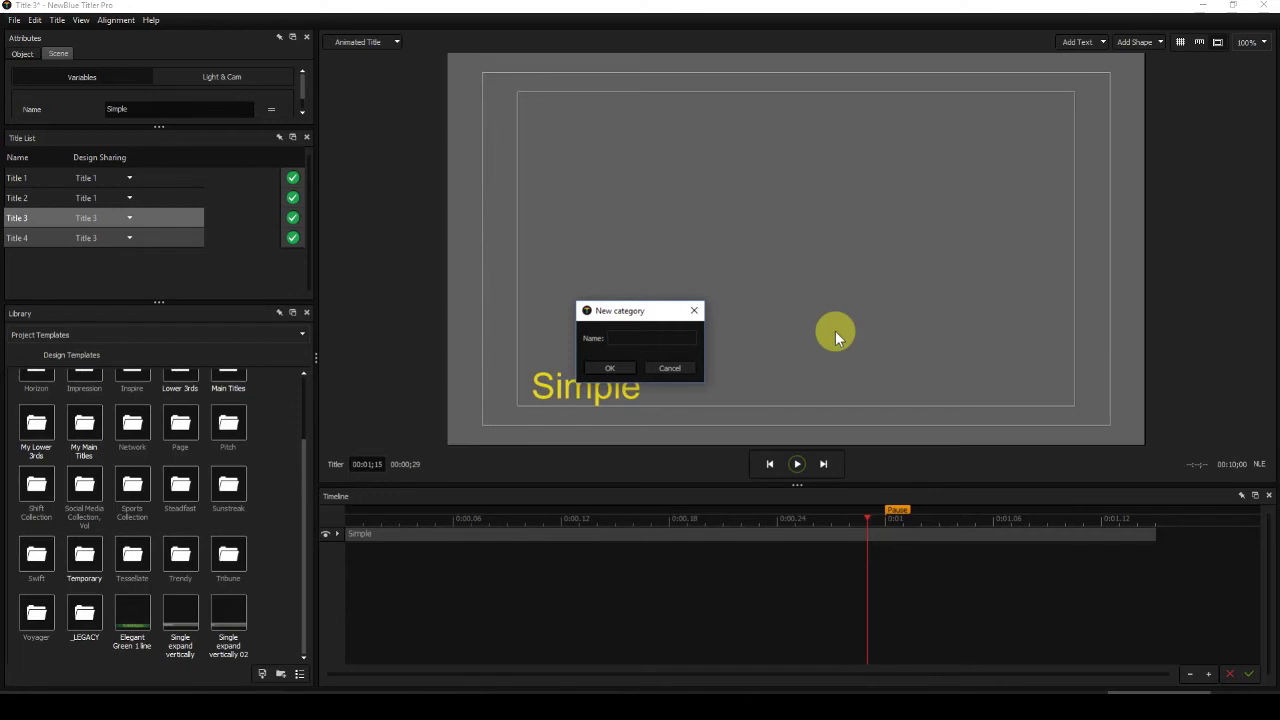
text(Temporary)
click(613, 367)
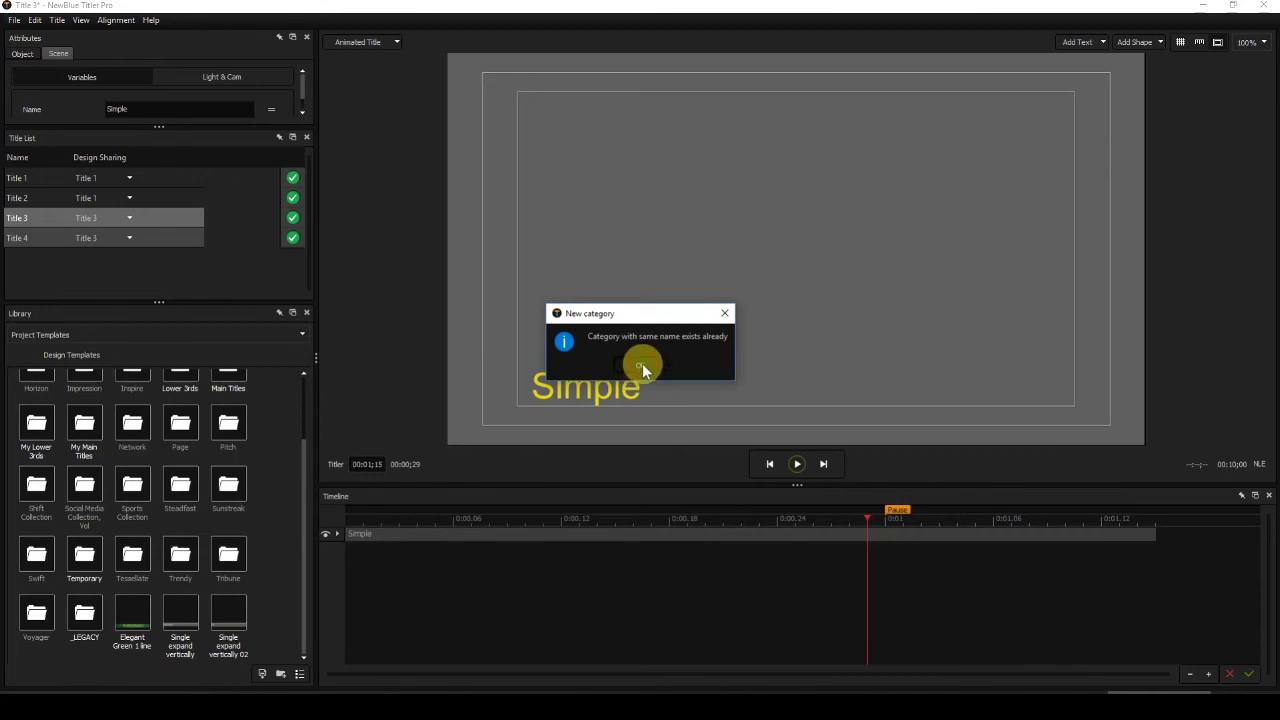
click(642, 364)
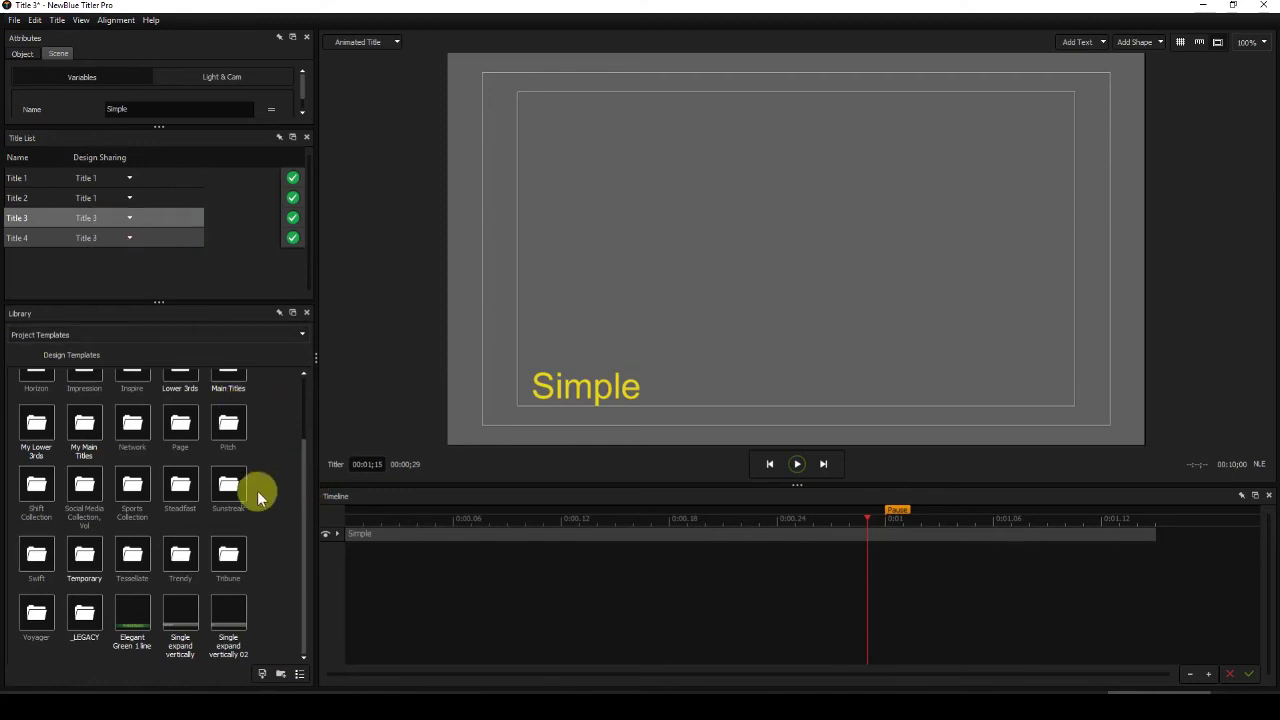
click(262, 675)
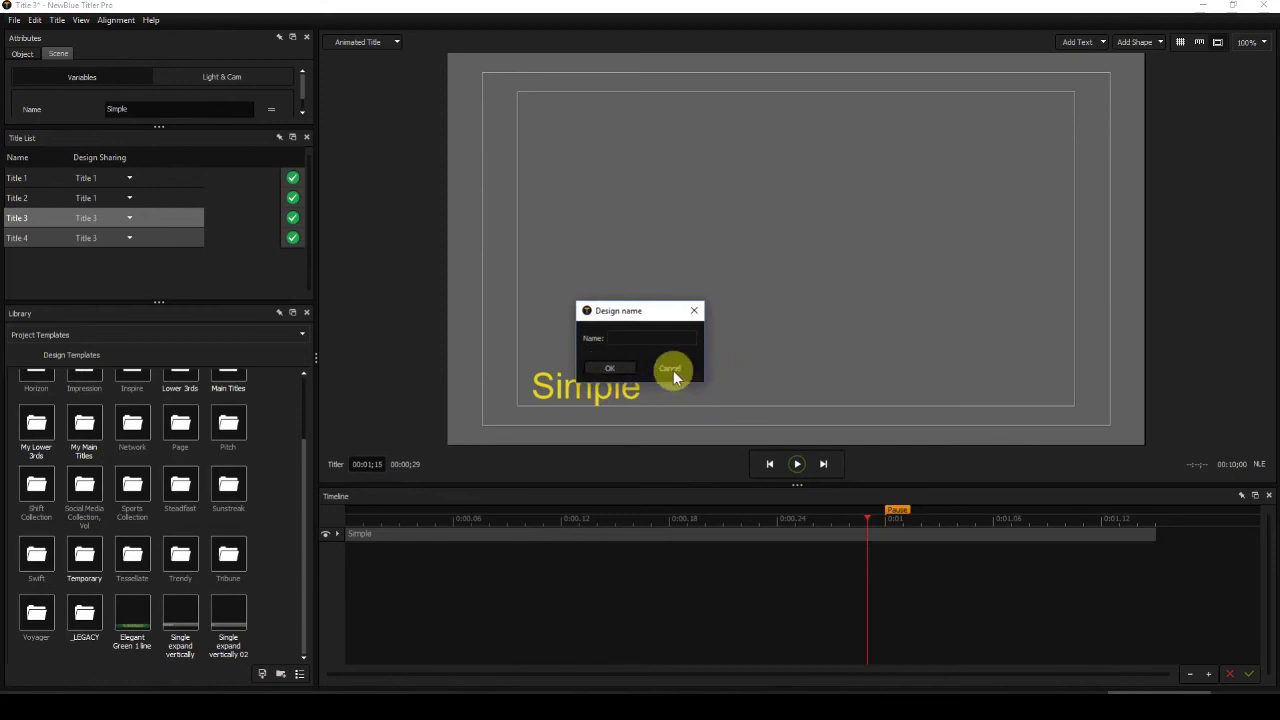
click(670, 369)
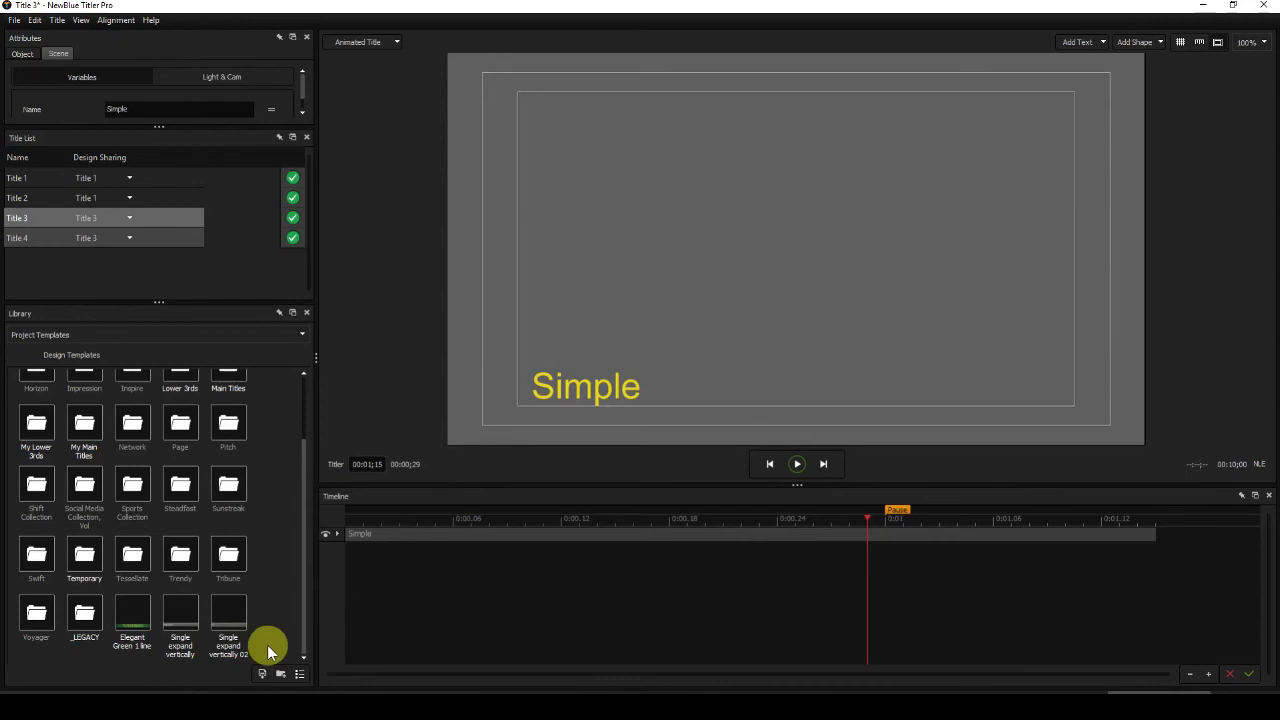
In the Temporary folder, save Title 3's design as 'Temp' and apply the Temp thumbnail
double_click(86, 565)
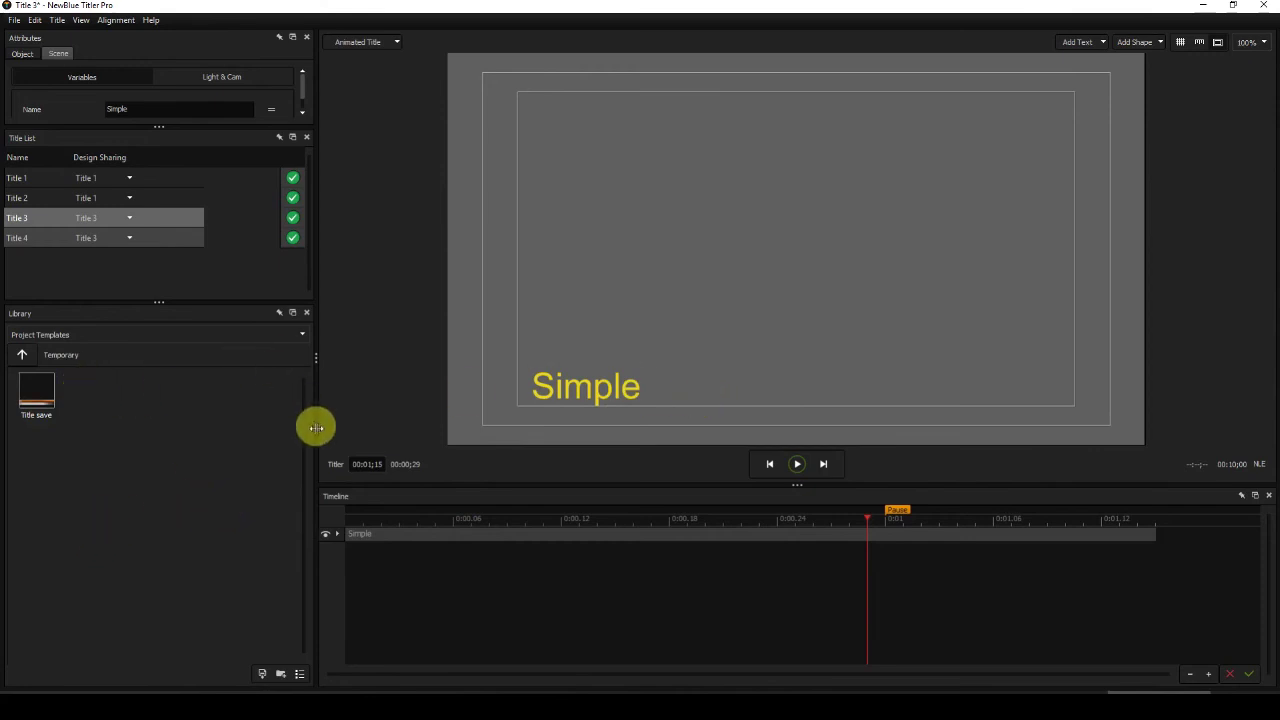
click(262, 676)
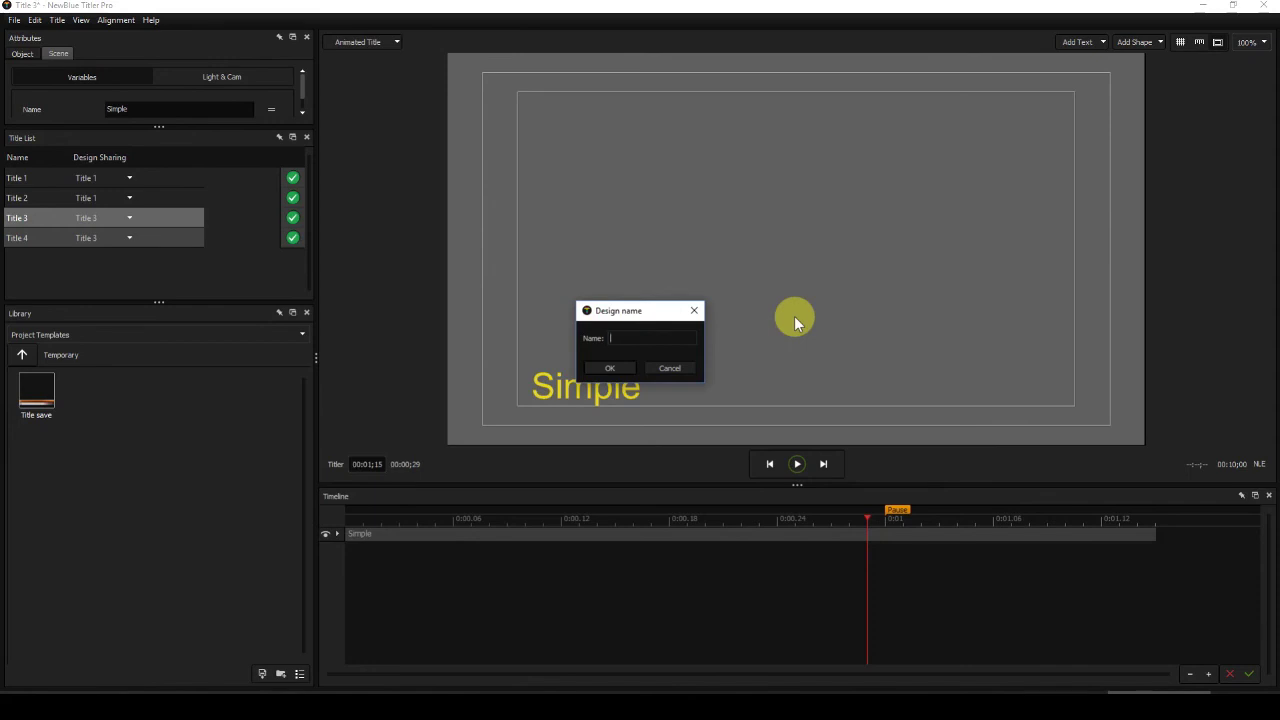
text(Temp)
click(605, 367)
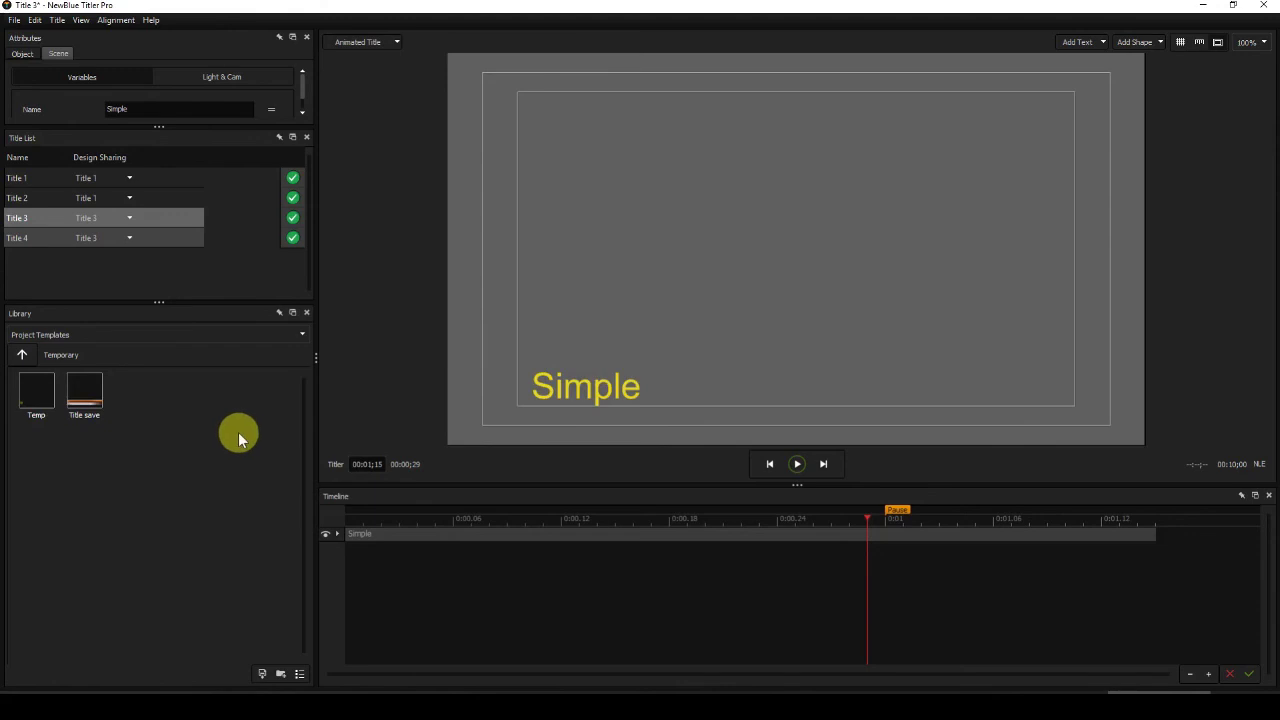
double_click(50, 398)
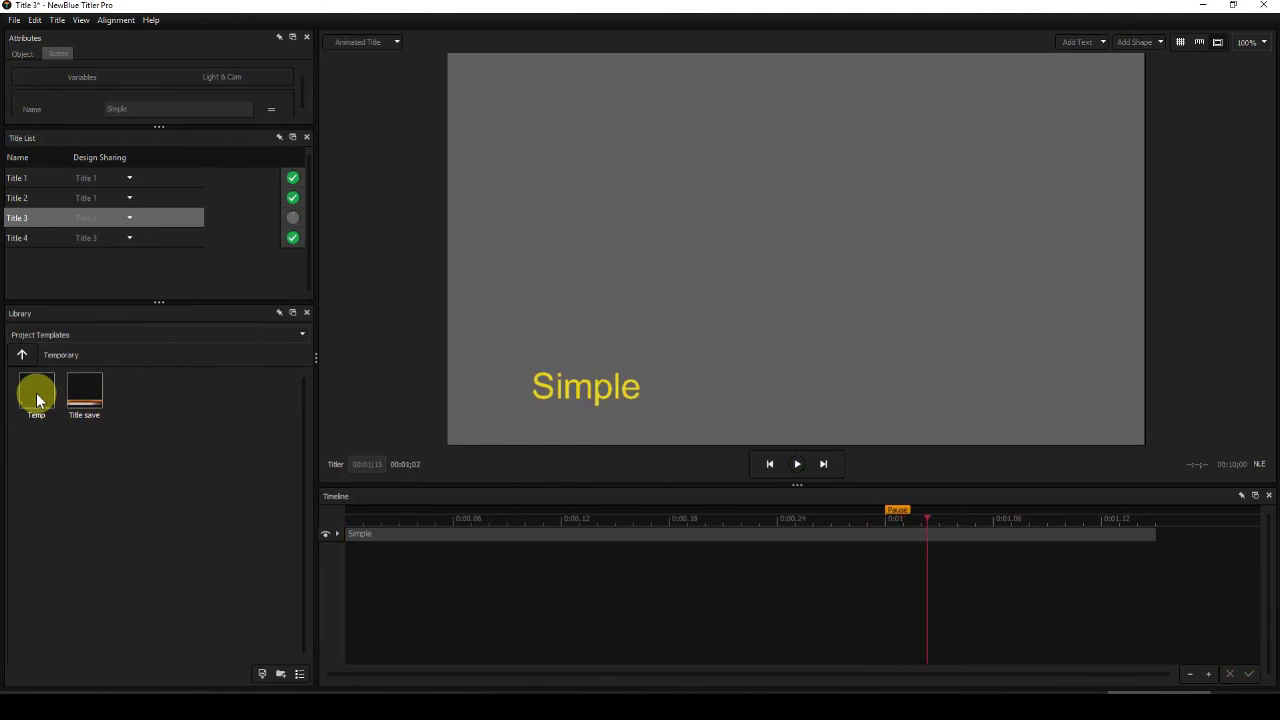